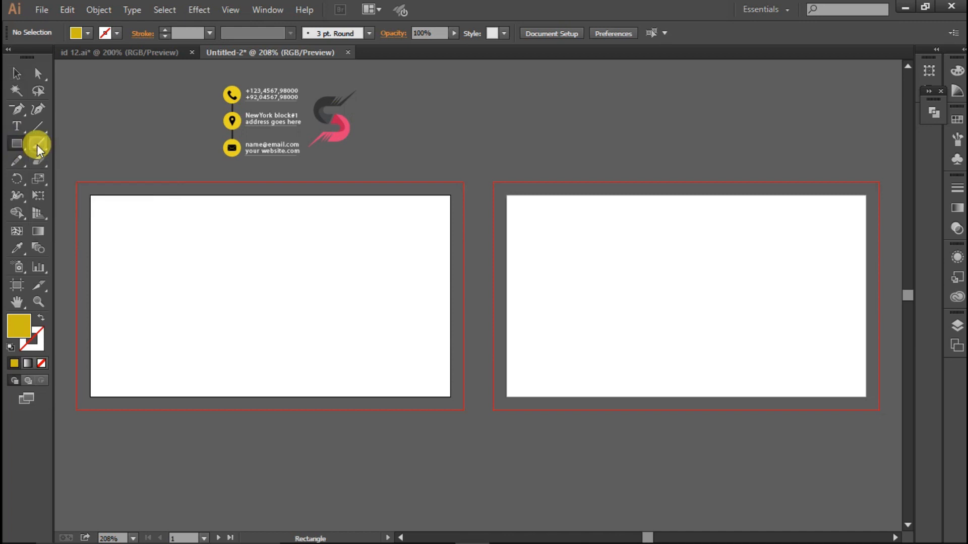
Cover the left artboard to its bleed edges with a 3.64 × 2.15 in rectangle and fill it with the white-to-orange radial gradient swatch.
{"action": "left_click_drag", "start_coordinate": [77, 182], "coordinate": [464, 411]}
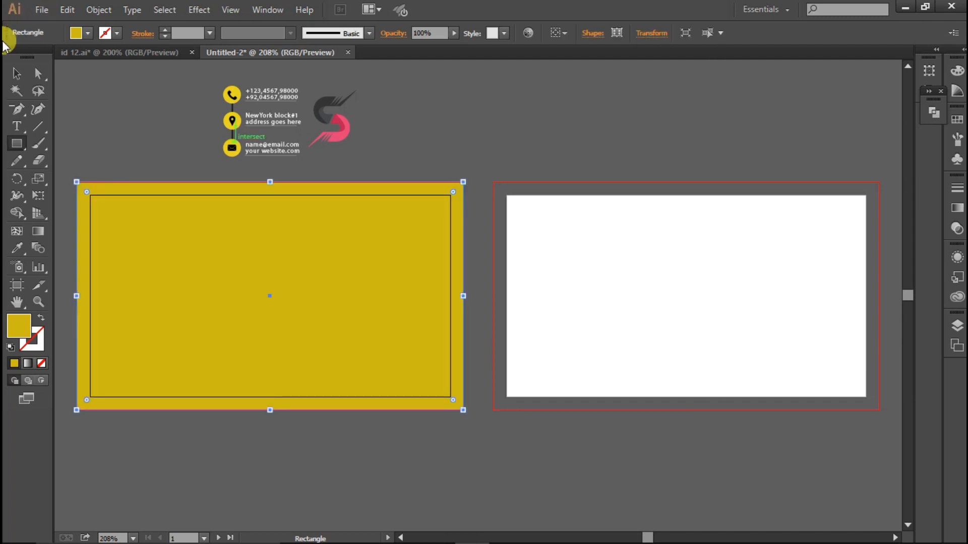
{"action": "left_click", "coordinate": [17, 74]}
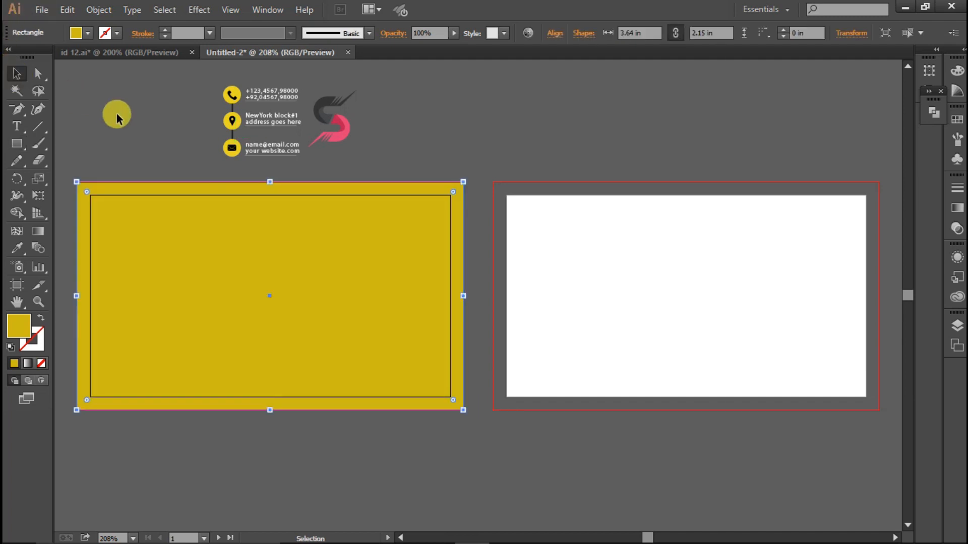
{"action": "left_click", "coordinate": [39, 232]}
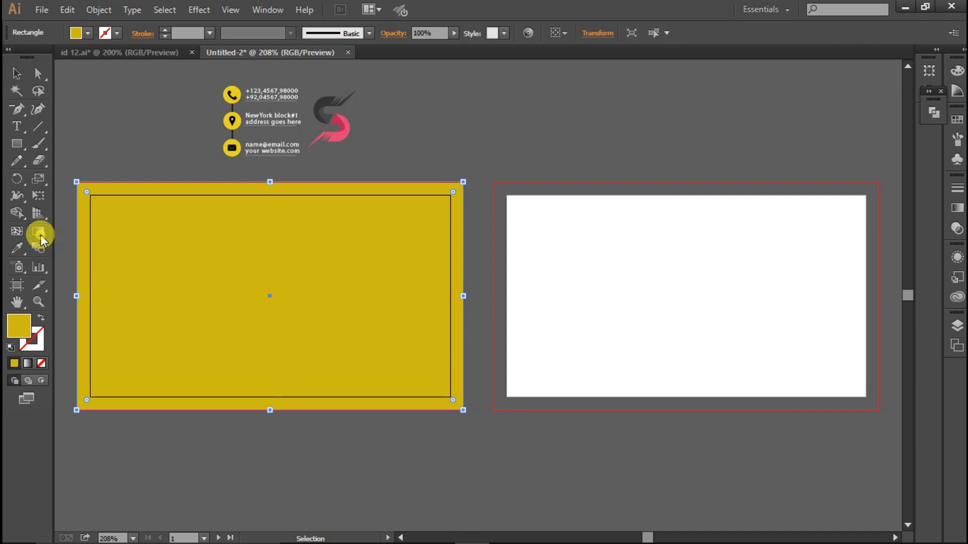
{"action": "left_click", "coordinate": [220, 259]}
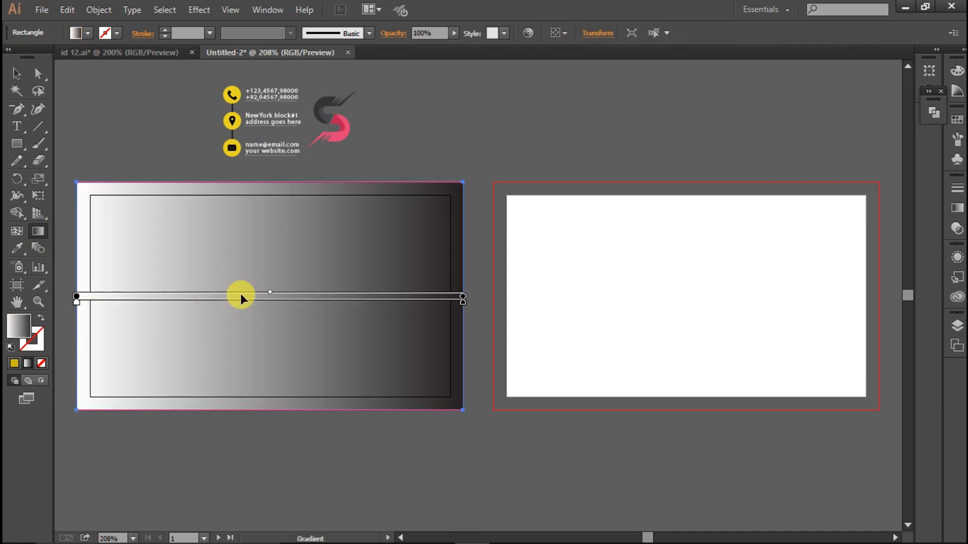
{"action": "key", "text": "ctrl+z"}
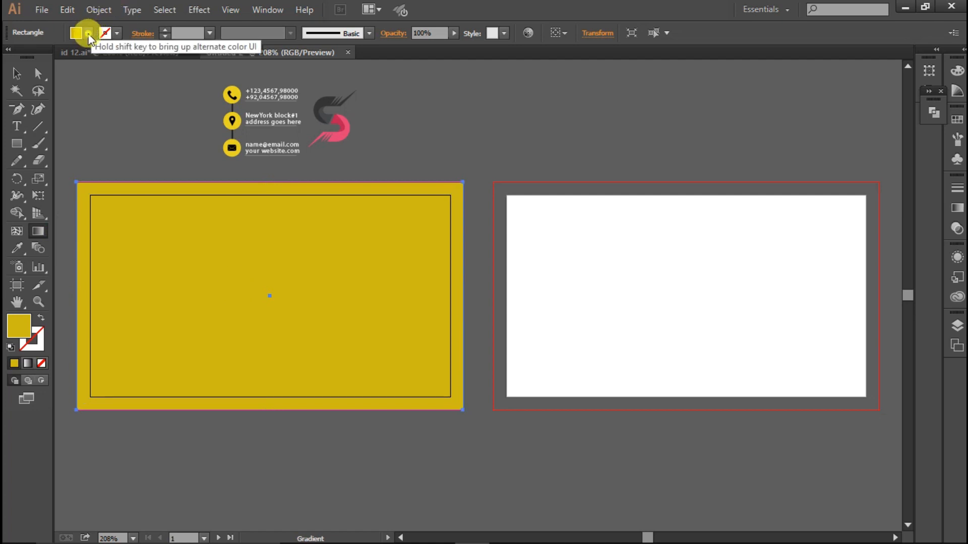
{"action": "left_click", "coordinate": [78, 32]}
{"action": "left_click", "coordinate": [43, 88]}
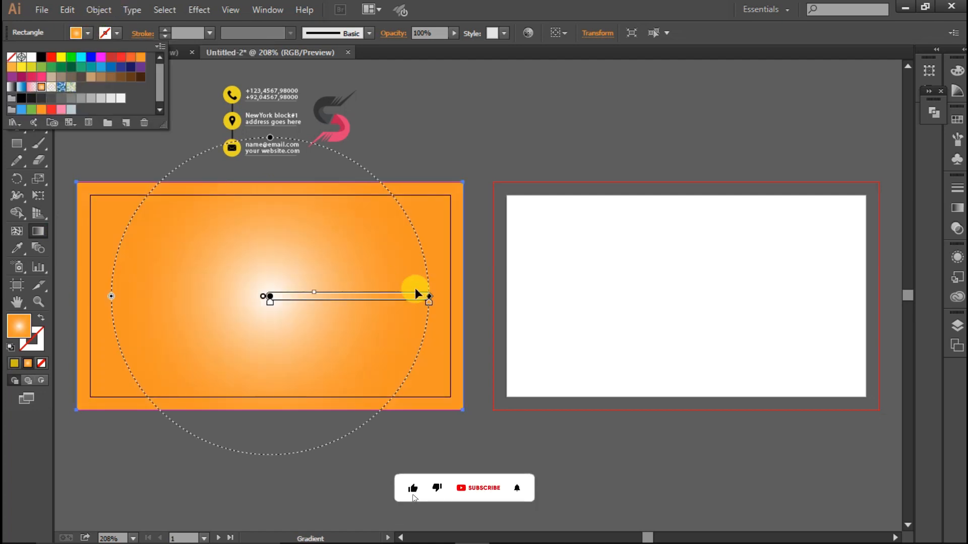
Recolour the outer stop of the rectangle's radial gradient to a warm yellow, F8DA00.
{"action": "left_click", "coordinate": [430, 306]}
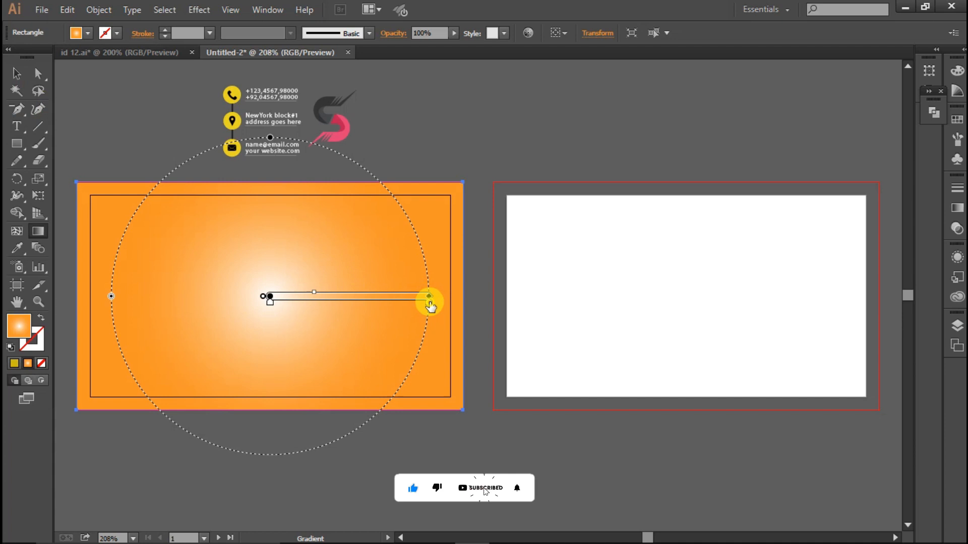
{"action": "double_click", "coordinate": [431, 303]}
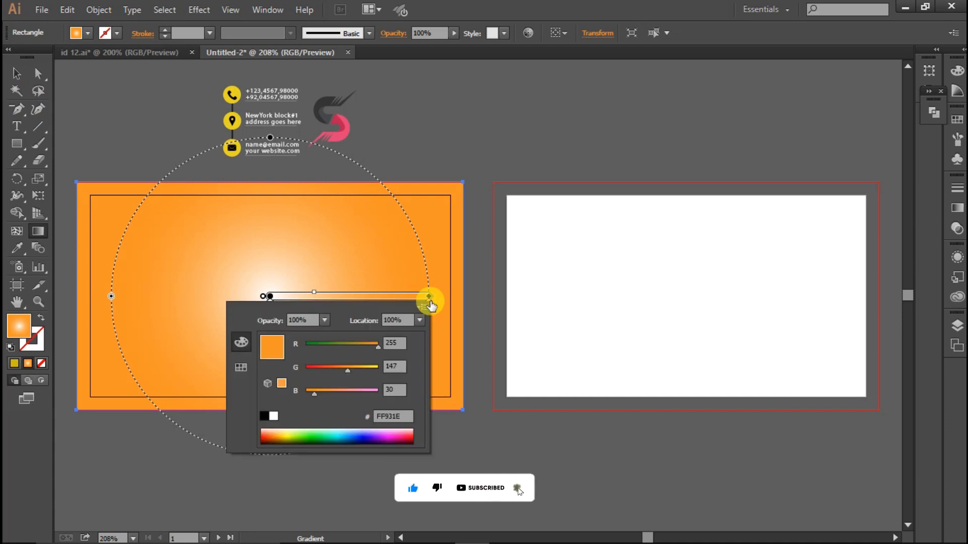
{"action": "left_click", "coordinate": [242, 368]}
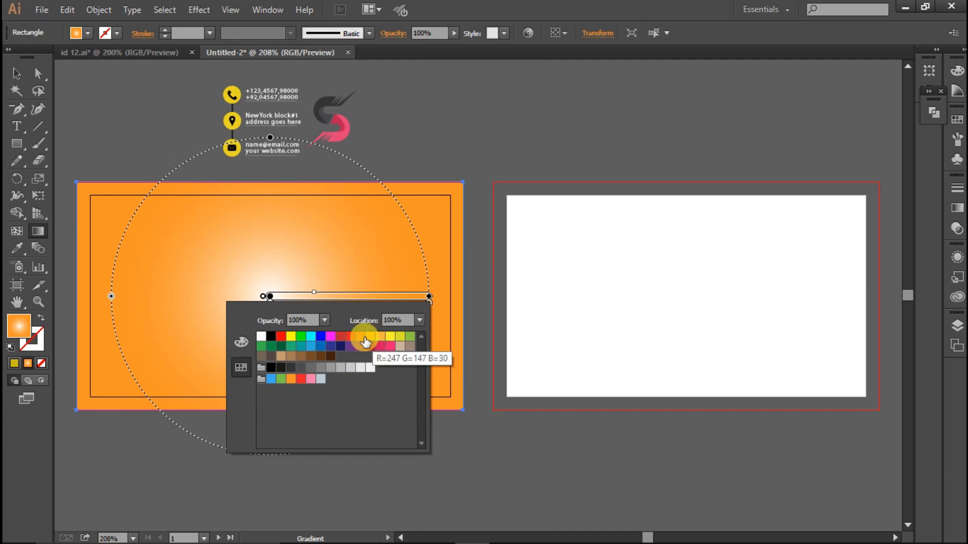
{"action": "left_click", "coordinate": [291, 336]}
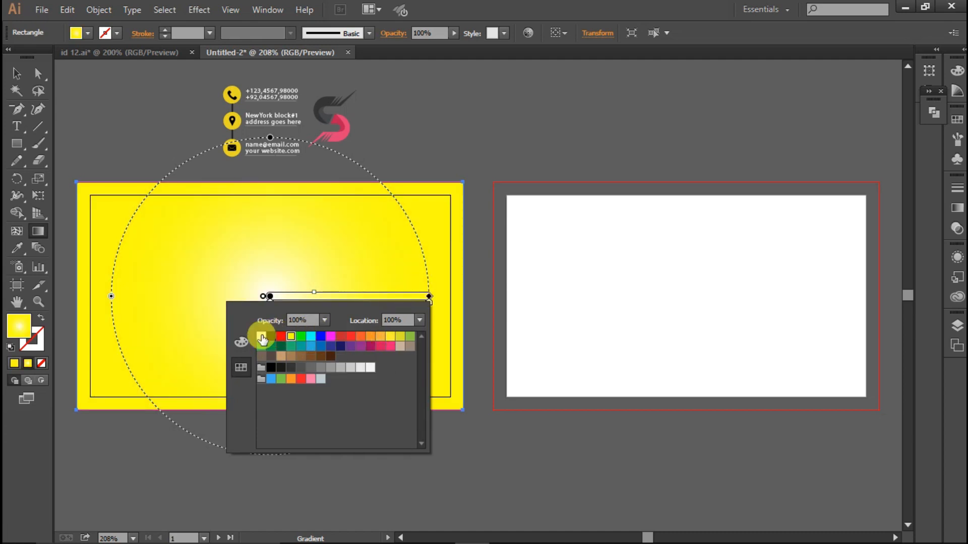
{"action": "left_click", "coordinate": [235, 346]}
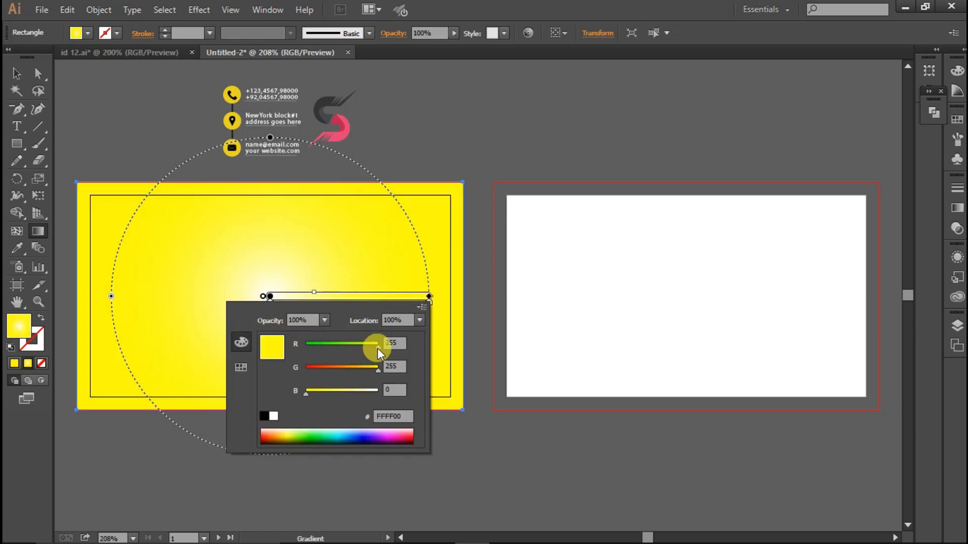
{"action": "left_click_drag", "start_coordinate": [377, 347], "coordinate": [366, 371]}
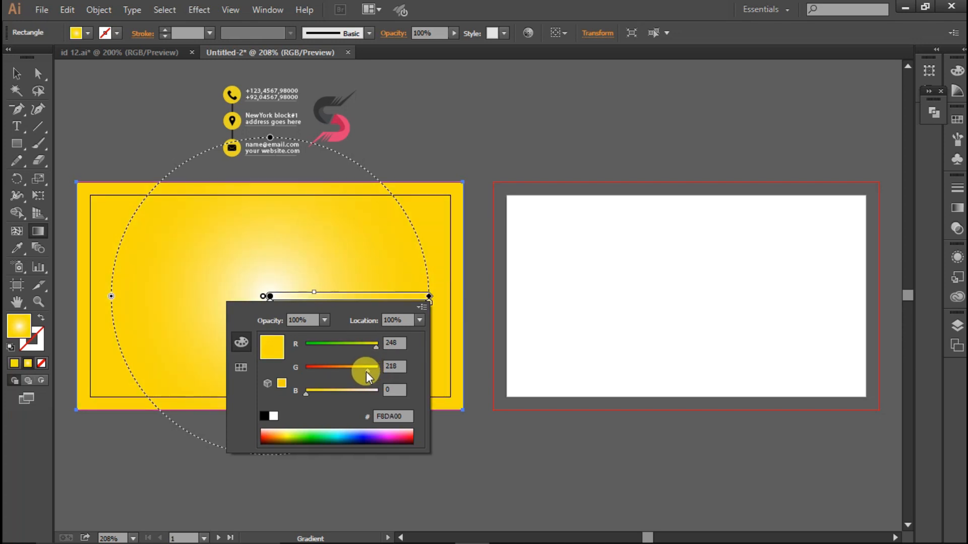
{"action": "left_click", "coordinate": [310, 299]}
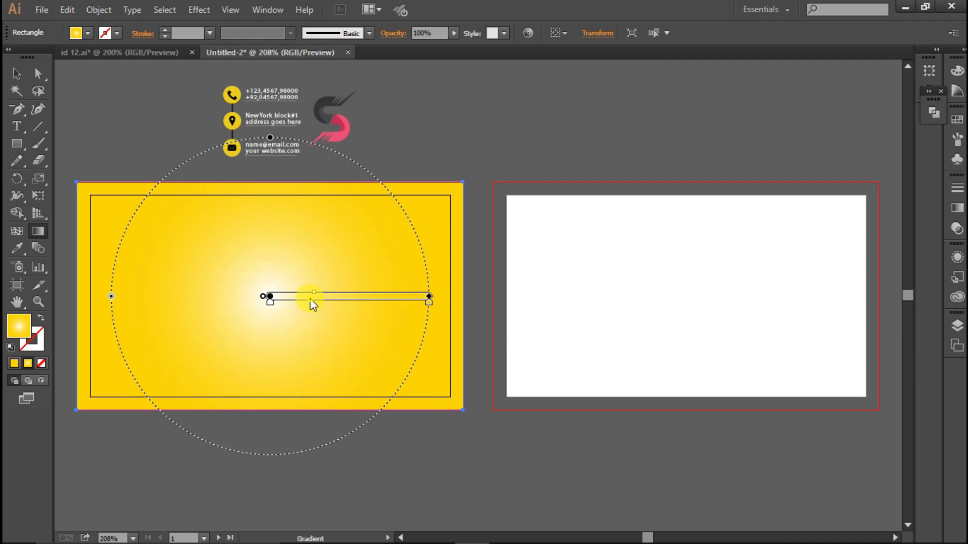
Recolour the gradient's centre stop with the yellow swatch and raise its blue value to make it a lighter yellow.
{"action": "double_click", "coordinate": [270, 298]}
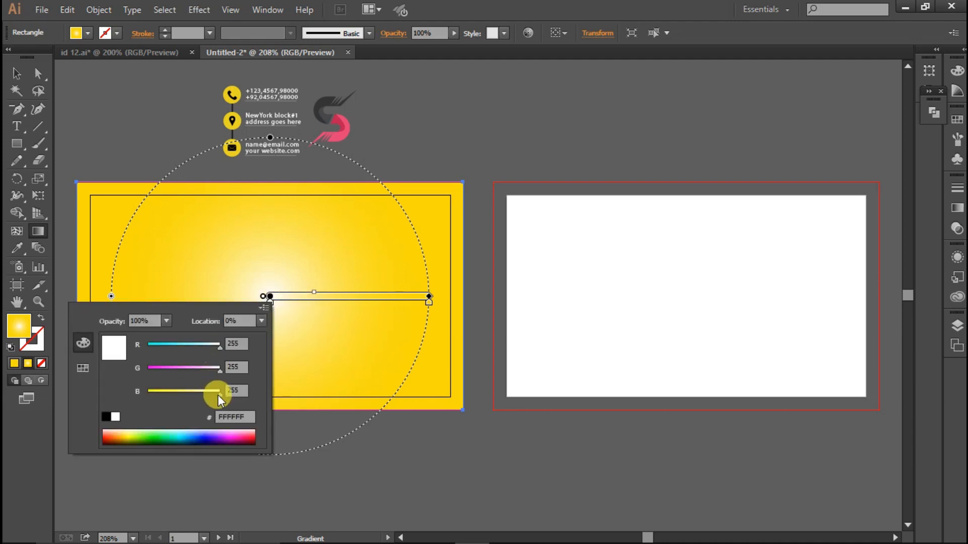
{"action": "left_click", "coordinate": [82, 368]}
{"action": "left_click", "coordinate": [133, 337]}
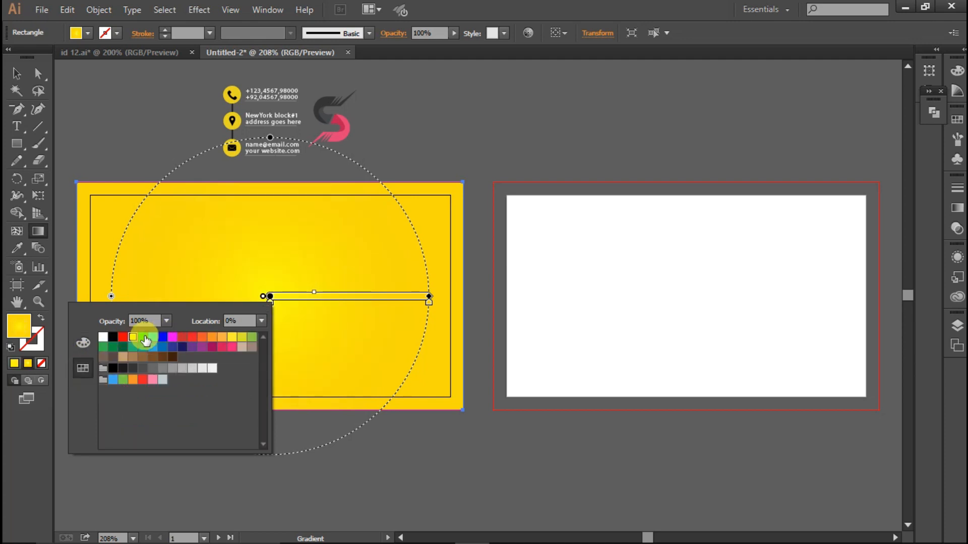
{"action": "left_click", "coordinate": [83, 344]}
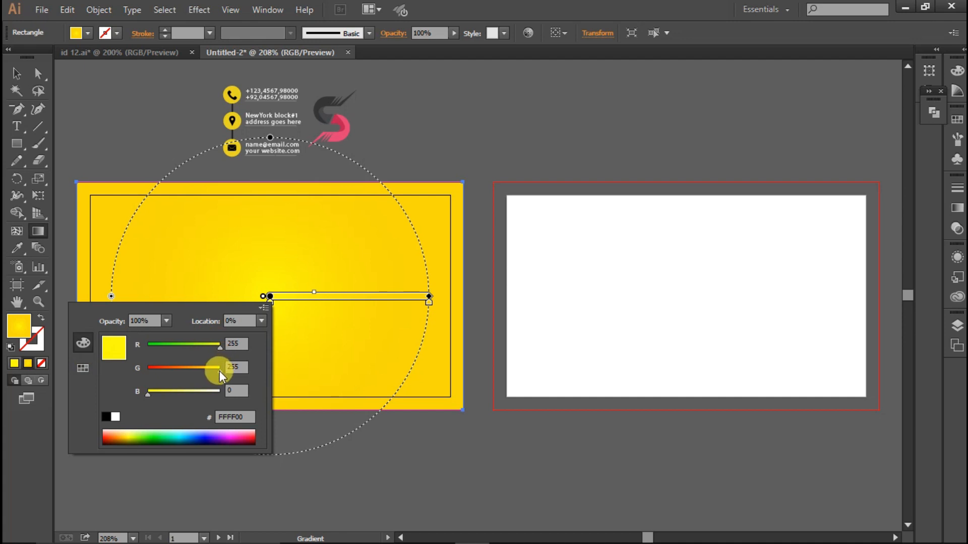
{"action": "mouse_move", "coordinate": [219, 371]}
{"action": "left_mouse_down"}
{"action": "mouse_move", "coordinate": [209, 370]}
{"action": "mouse_move", "coordinate": [223, 370]}
{"action": "left_mouse_up"}
{"action": "left_click_drag", "start_coordinate": [151, 397], "coordinate": [158, 395]}
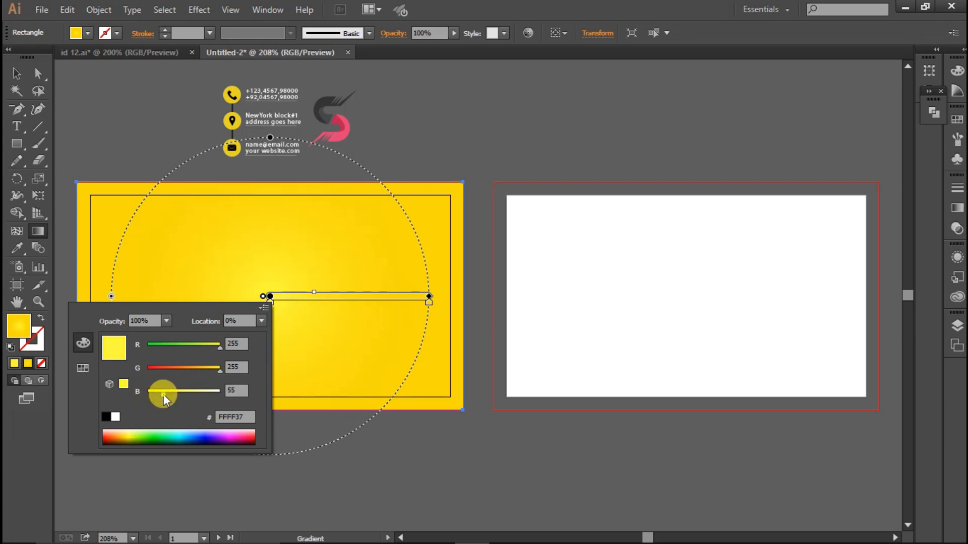
{"action": "left_click_drag", "start_coordinate": [169, 394], "coordinate": [171, 395]}
{"action": "left_click", "coordinate": [14, 77]}
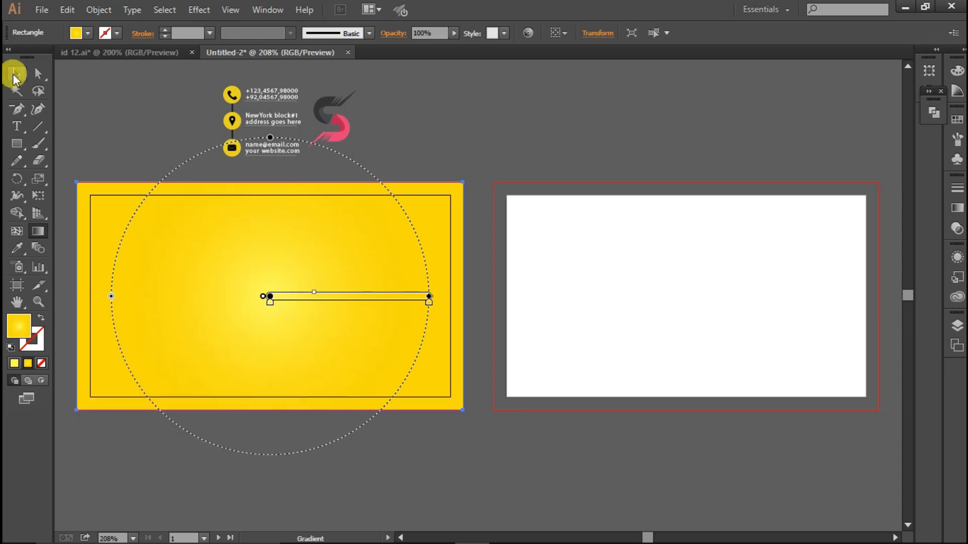
{"action": "left_click", "coordinate": [161, 122]}
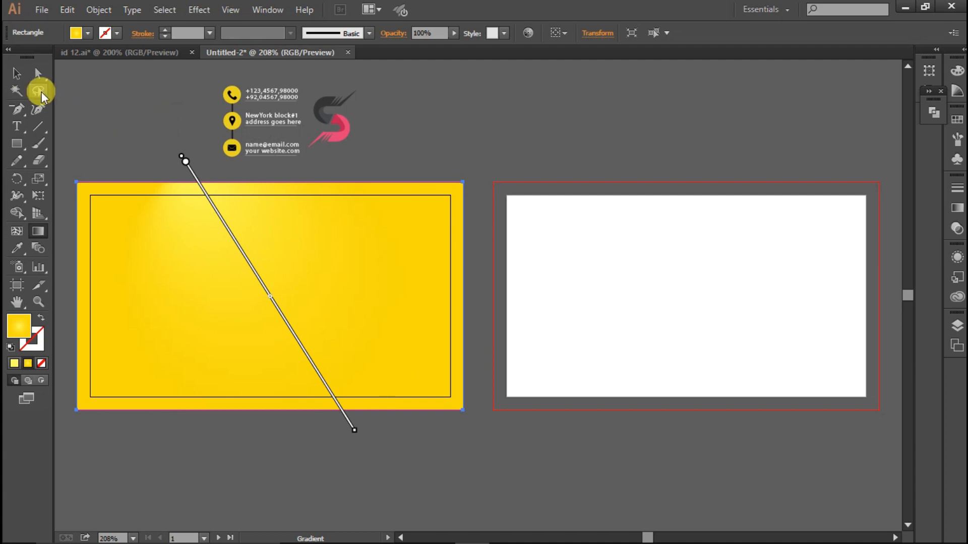
{"action": "key", "text": "ctrl+z"}
Draw a small hexagon above the left artboard's upper-left corner and fill it with pure yellow, FFFF00.
{"action": "left_click", "coordinate": [9, 78]}
{"action": "left_click", "coordinate": [103, 117]}
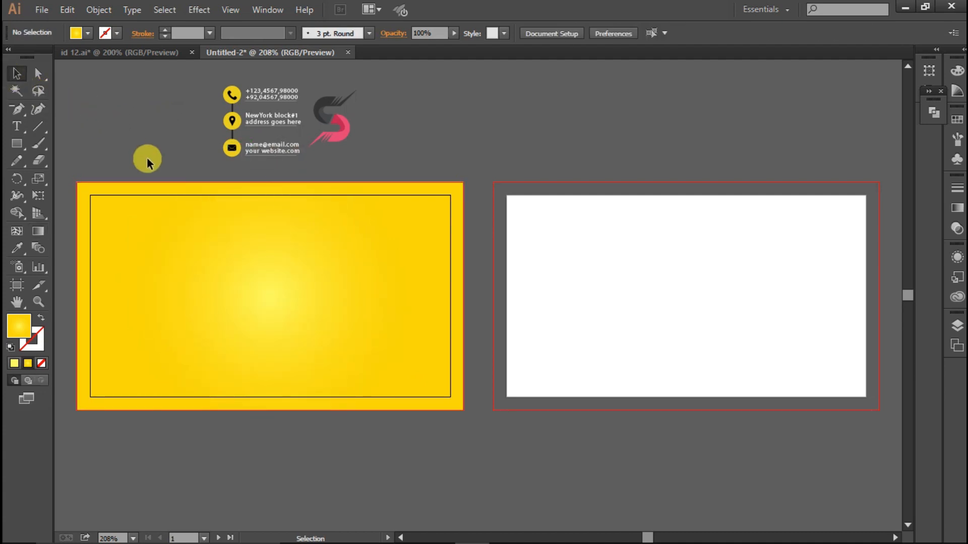
{"action": "left_click_drag", "start_coordinate": [18, 147], "coordinate": [61, 195]}
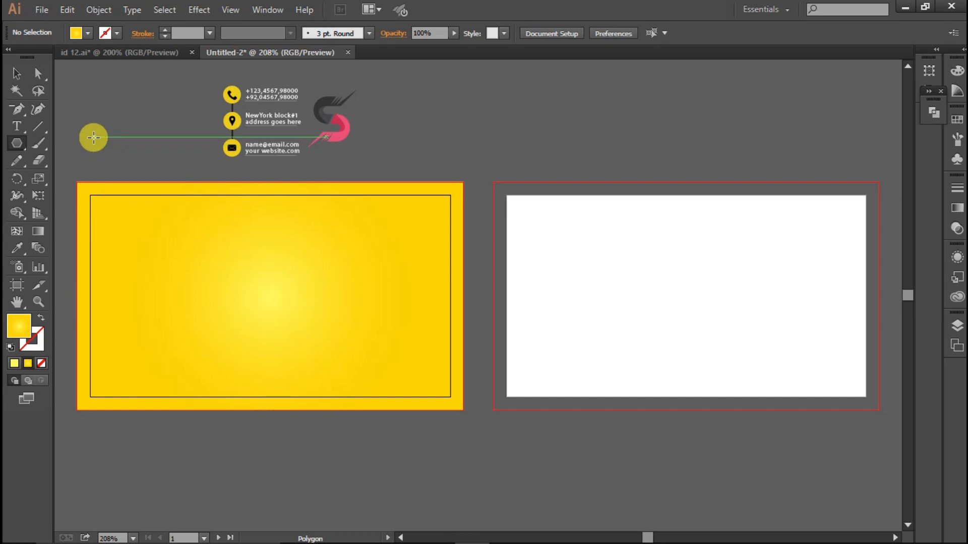
{"action": "left_click_drag", "start_coordinate": [93, 137], "coordinate": [106, 147]}
{"action": "left_click", "coordinate": [16, 73]}
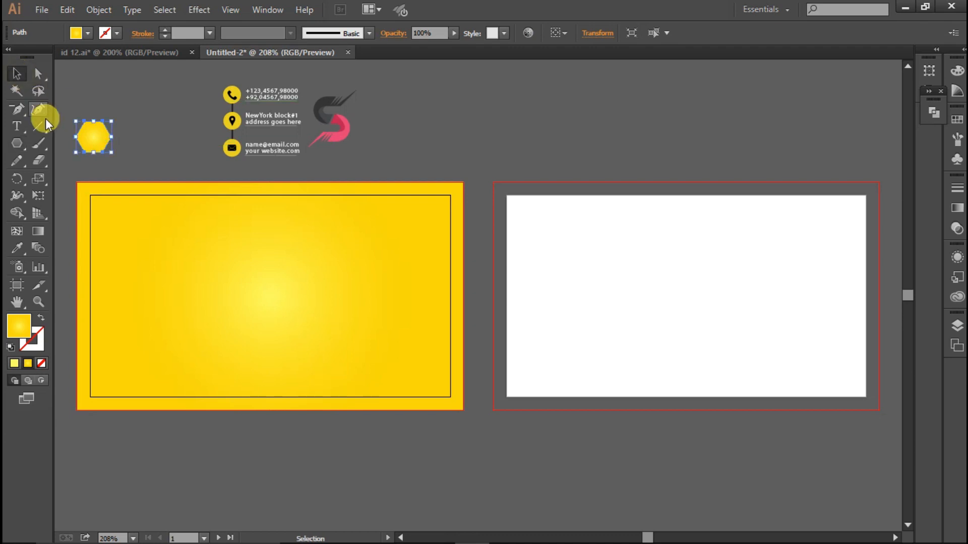
{"action": "left_click", "coordinate": [87, 33]}
{"action": "left_click", "coordinate": [61, 64]}
Copy the hexagon, paste the copy in front, and scale it down slightly about its centre.
{"action": "left_click", "coordinate": [69, 10]}
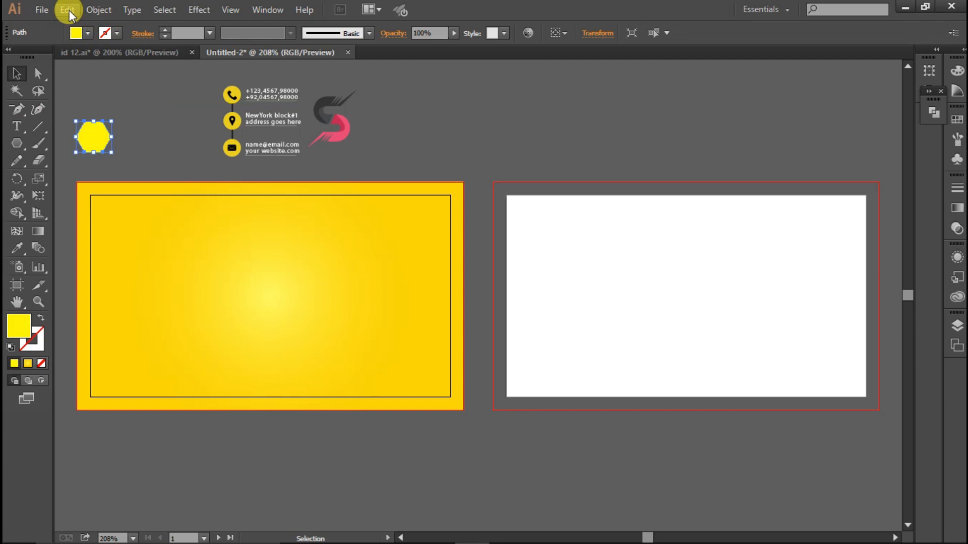
{"action": "left_click", "coordinate": [45, 78]}
{"action": "left_click", "coordinate": [69, 11]}
{"action": "left_click", "coordinate": [101, 107]}
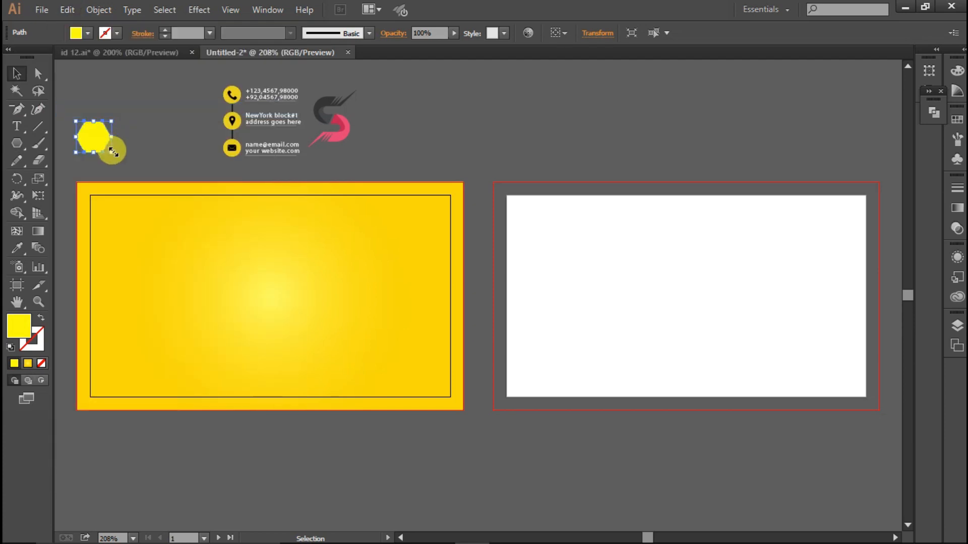
{"action": "left_click_drag", "start_coordinate": [113, 153], "coordinate": [106, 149]}
{"action": "left_click", "coordinate": [129, 153]}
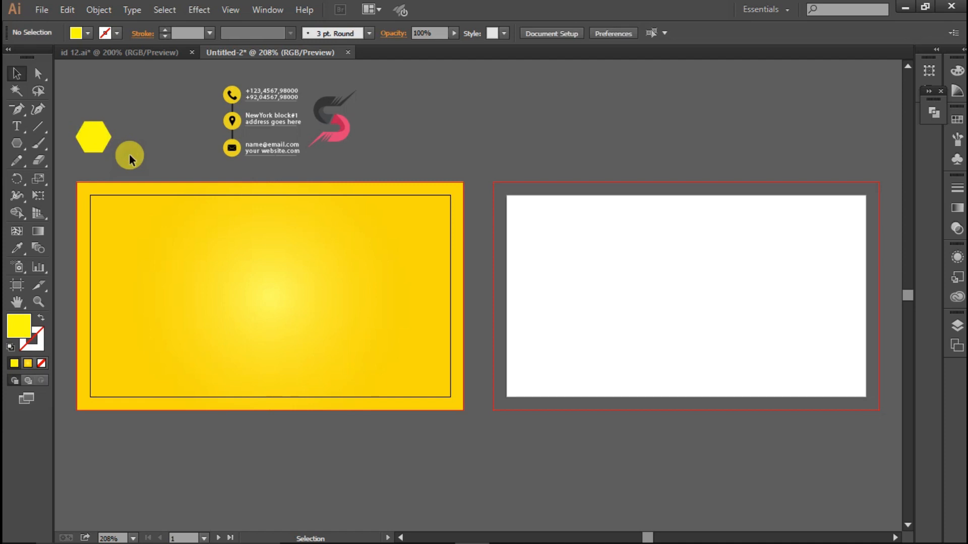
Try a darker yellow, about E5DF0A, as the fill of the smaller inner hexagon, and undo the colour change.
{"action": "left_click", "coordinate": [104, 148]}
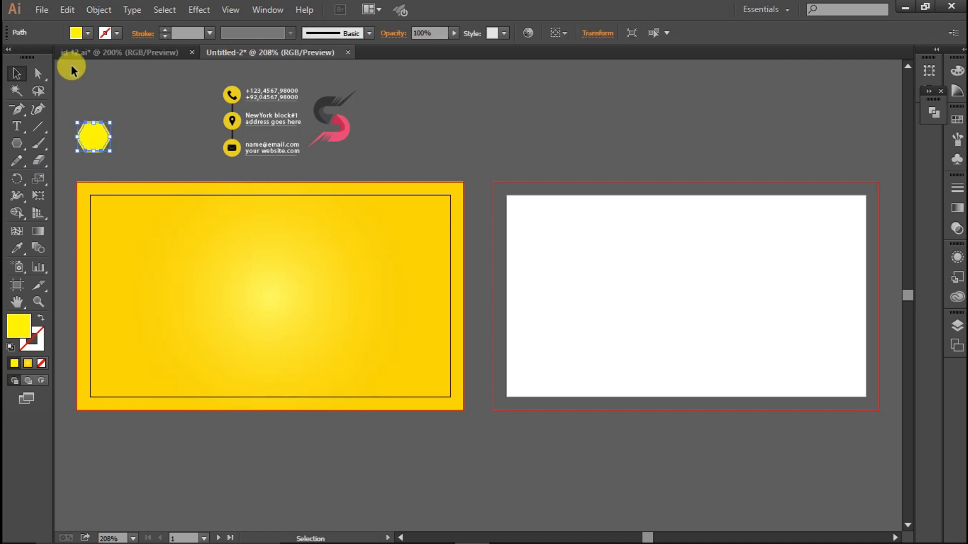
{"action": "double_click", "coordinate": [19, 325]}
{"action": "left_click_drag", "start_coordinate": [508, 263], "coordinate": [556, 234]}
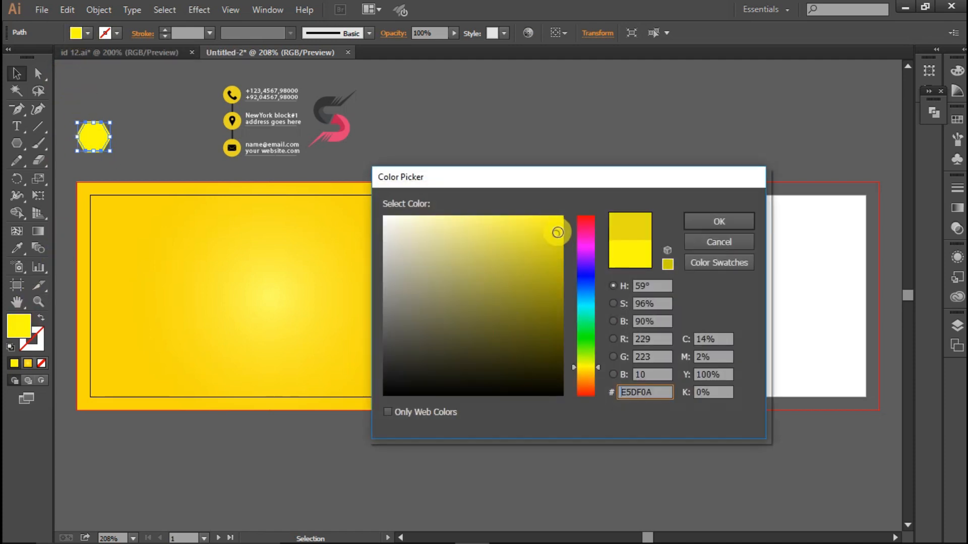
{"action": "left_click", "coordinate": [704, 225]}
{"action": "left_click", "coordinate": [495, 149]}
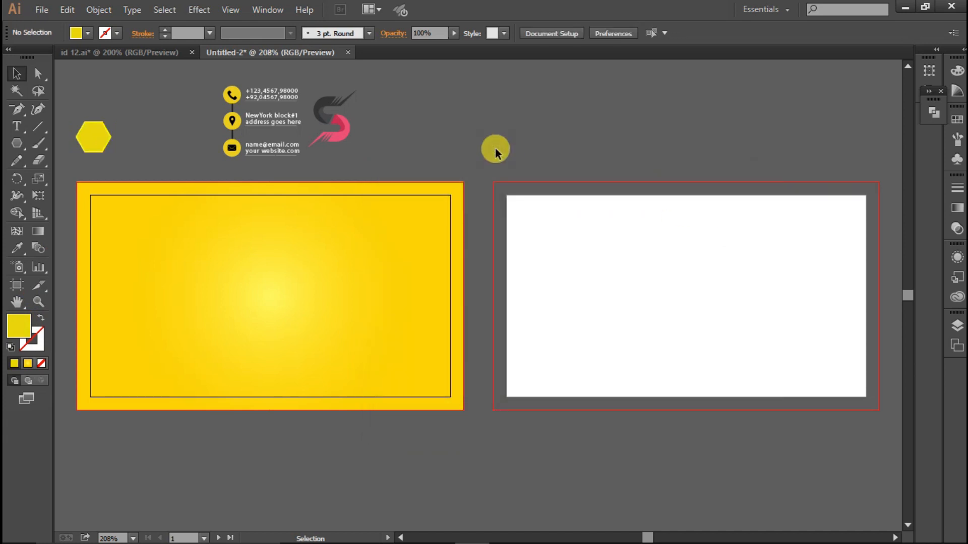
{"action": "left_click", "coordinate": [97, 152]}
{"action": "key", "text": "ctrl+z"}
Fill the larger outer hexagon with the darker yellow D6D007.
{"action": "left_click_drag", "start_coordinate": [108, 160], "coordinate": [103, 156]}
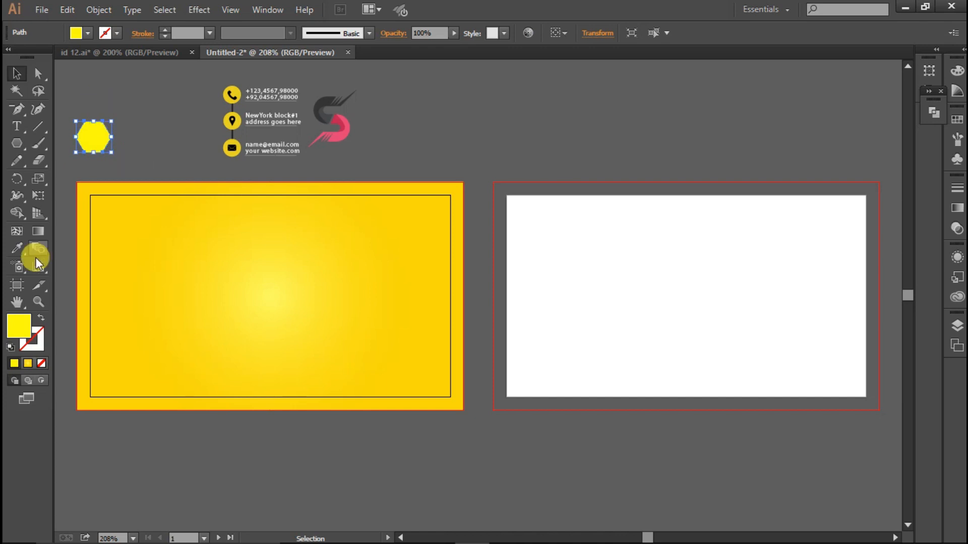
{"action": "double_click", "coordinate": [14, 341]}
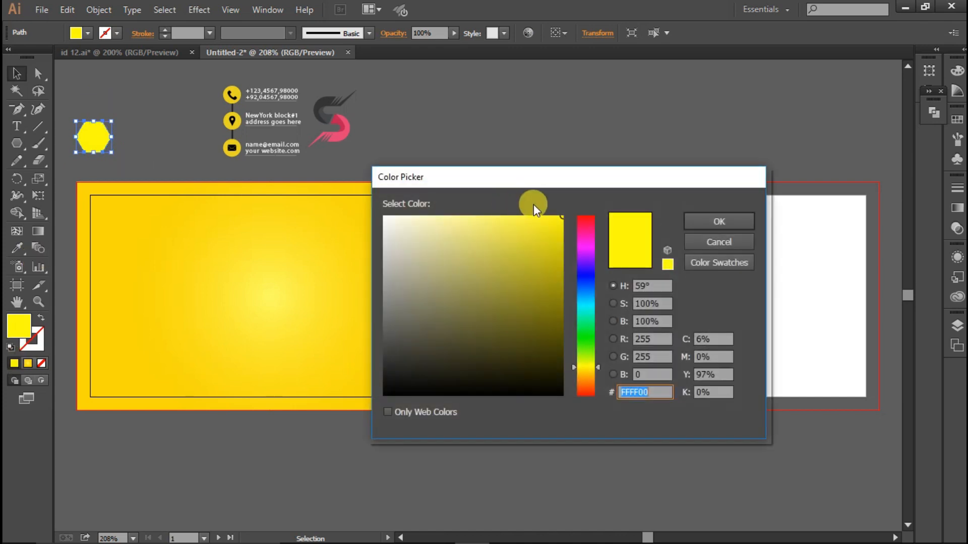
{"action": "left_click", "coordinate": [558, 244]}
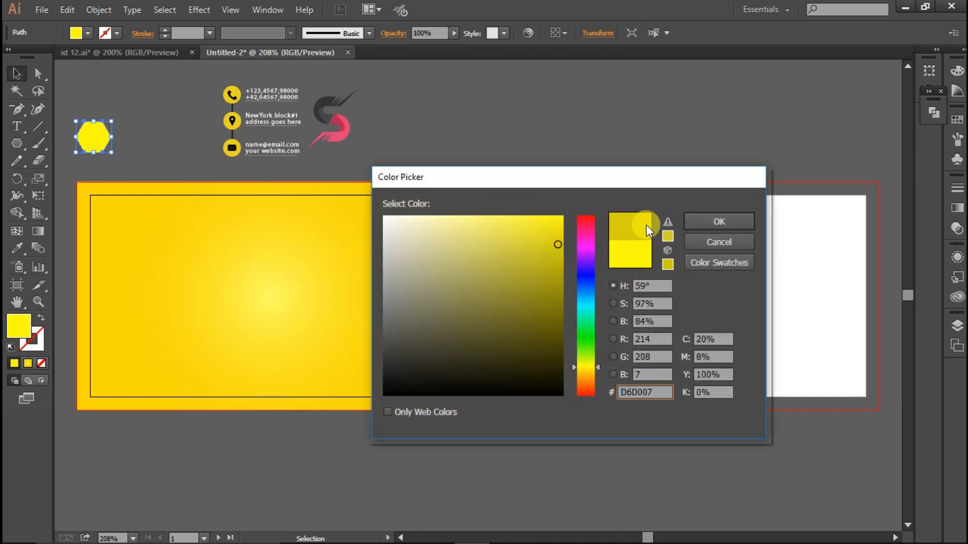
{"action": "left_click", "coordinate": [696, 219]}
{"action": "left_click", "coordinate": [564, 141]}
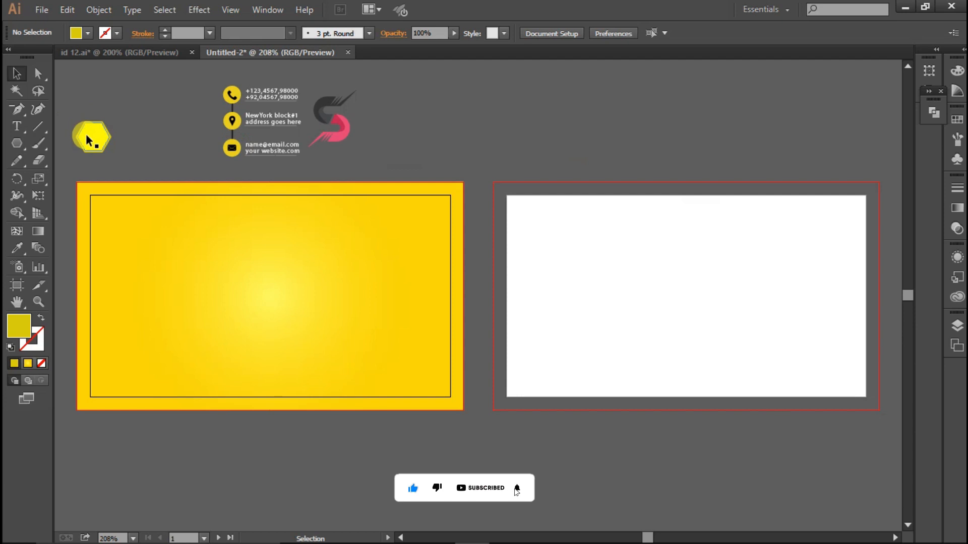
Scale the inner bright yellow hexagon slightly about its centre to adjust the darker rim around it.
{"action": "left_click", "coordinate": [86, 134]}
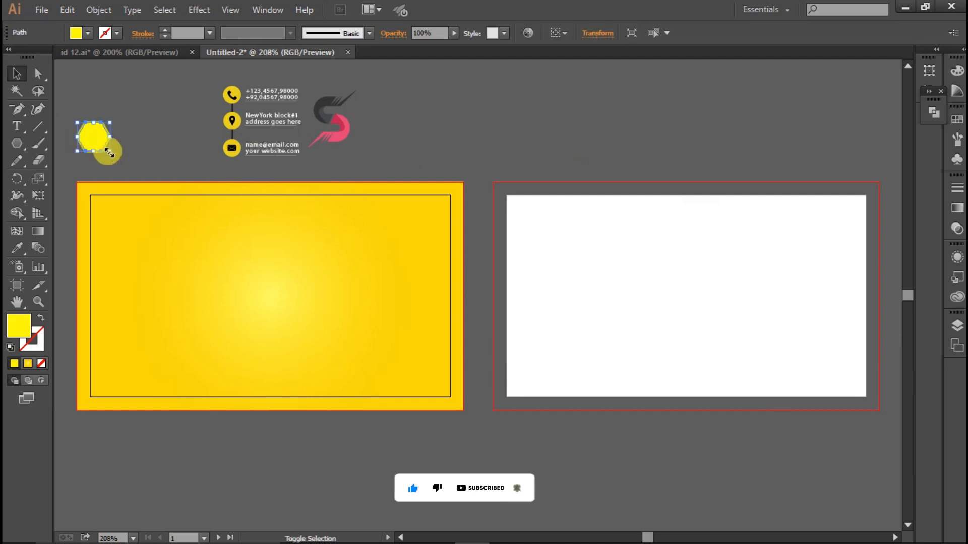
{"action": "left_click_drag", "start_coordinate": [109, 151], "coordinate": [108, 151]}
{"action": "left_click", "coordinate": [121, 158]}
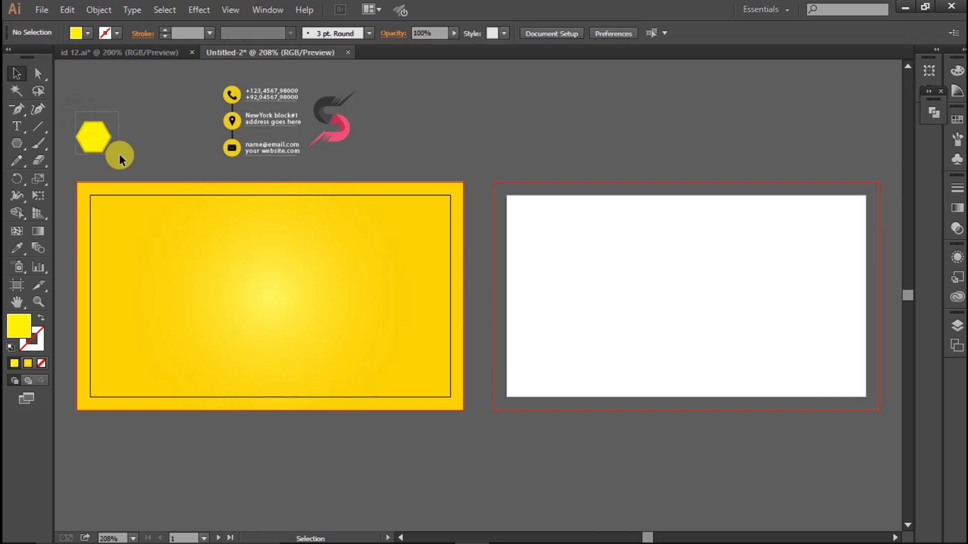
Group the bright inner hexagon with its darker outer hexagon.
{"action": "left_click", "coordinate": [119, 154]}
{"action": "right_click", "coordinate": [93, 139]}
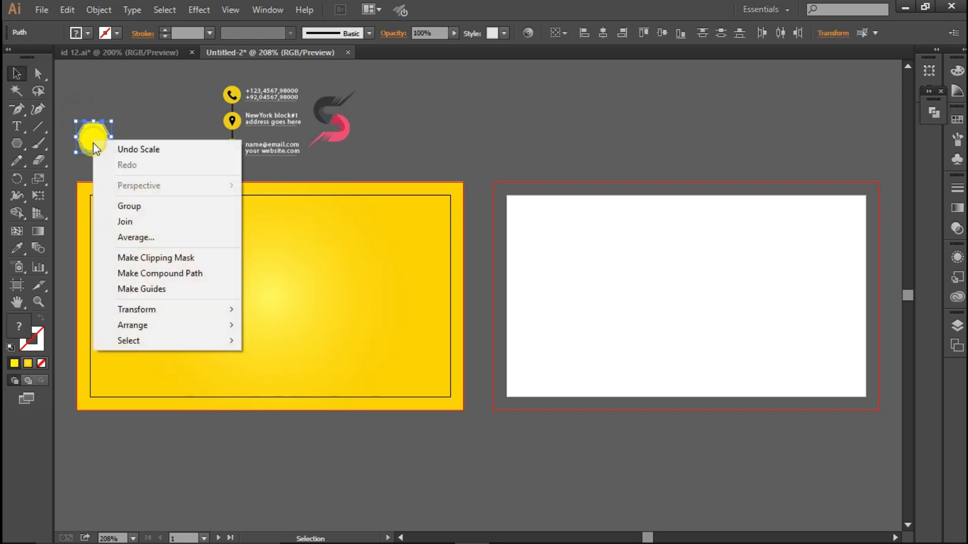
{"action": "left_click", "coordinate": [120, 200]}
Place the hexagon group at the first card's left edge and duplicate it downward into an evenly spaced column of four.
{"action": "left_click_drag", "start_coordinate": [93, 138], "coordinate": [94, 140]}
{"action": "left_click_drag", "start_coordinate": [101, 208], "coordinate": [99, 313]}
{"action": "key", "text": "ctrl+d"}
{"action": "key", "text": "ctrl+d"}
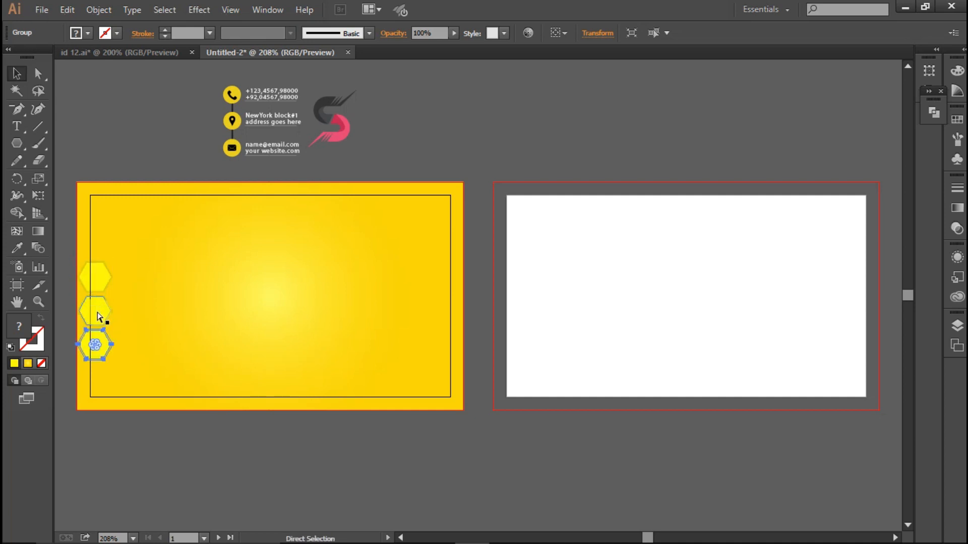
{"action": "left_click", "coordinate": [59, 255]}
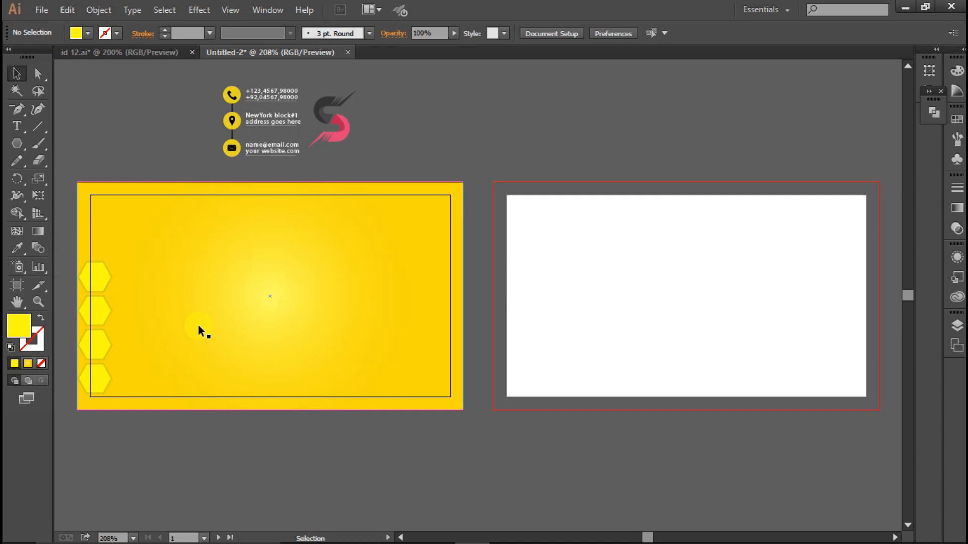
Move the yellow gradient rectangle off the first card's hexagons, and nudge the column of four hexagons slightly down.
{"action": "left_click_drag", "start_coordinate": [255, 348], "coordinate": [497, 471]}
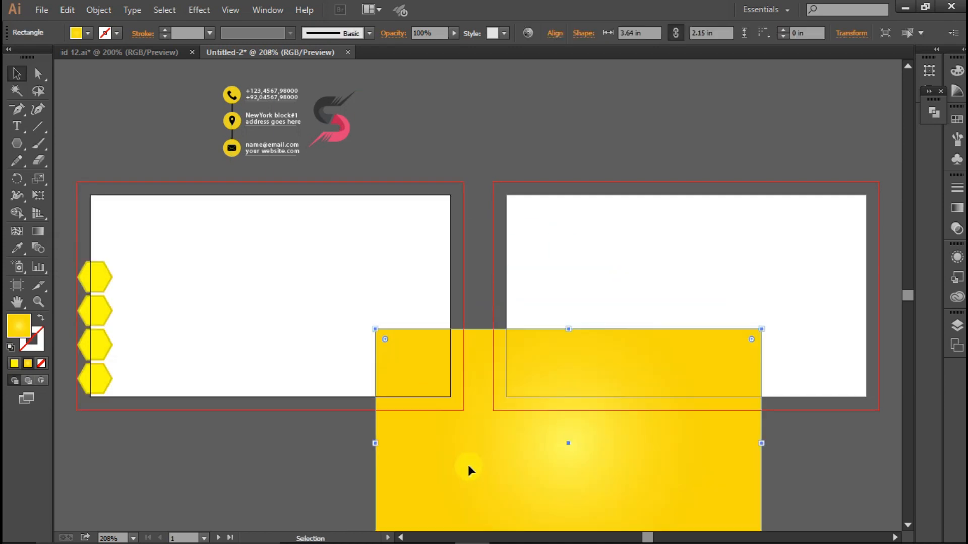
{"action": "left_click", "coordinate": [344, 453]}
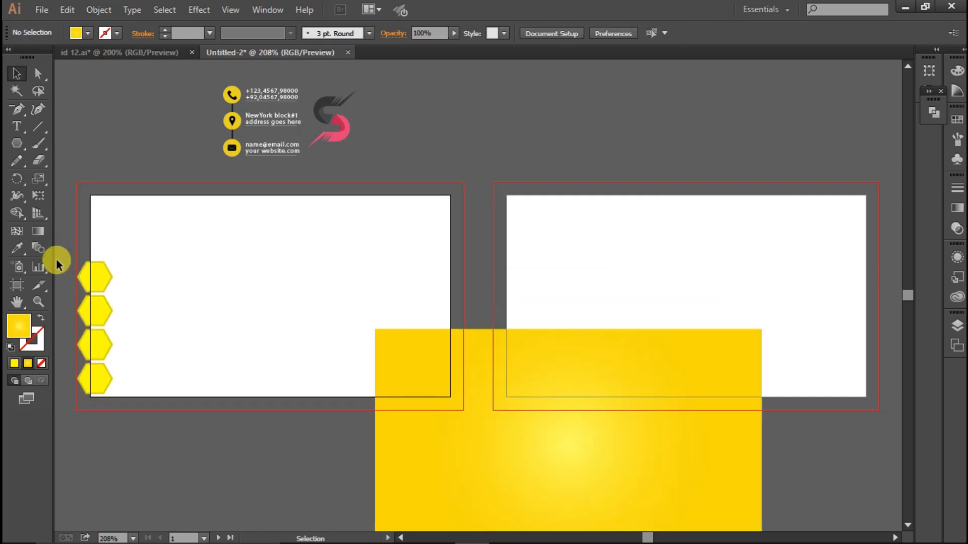
{"action": "left_click_drag", "start_coordinate": [58, 261], "coordinate": [131, 398]}
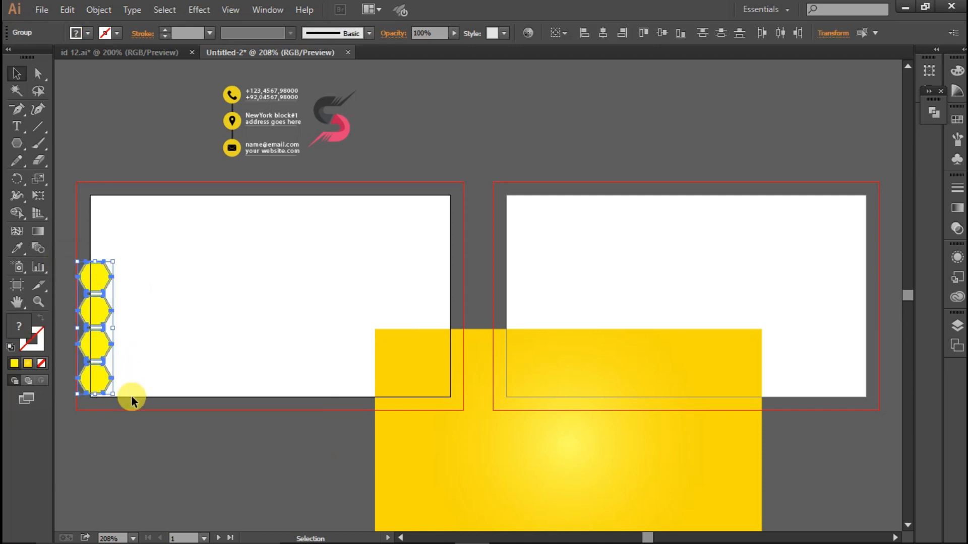
{"action": "key", "text": "Down"}
{"action": "key", "text": "Down"}
{"action": "key", "text": "Down"}
{"action": "key", "text": "Down"}
{"action": "left_click", "coordinate": [138, 458]}
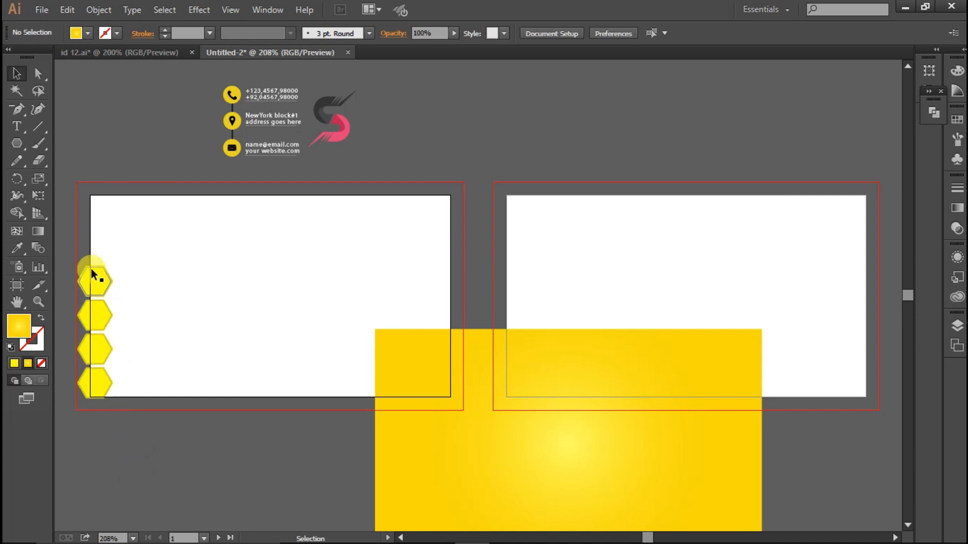
Copy the first column's top hexagon diagonally down to the right, nesting it between the top two to start a second column.
{"action": "left_click", "coordinate": [111, 291]}
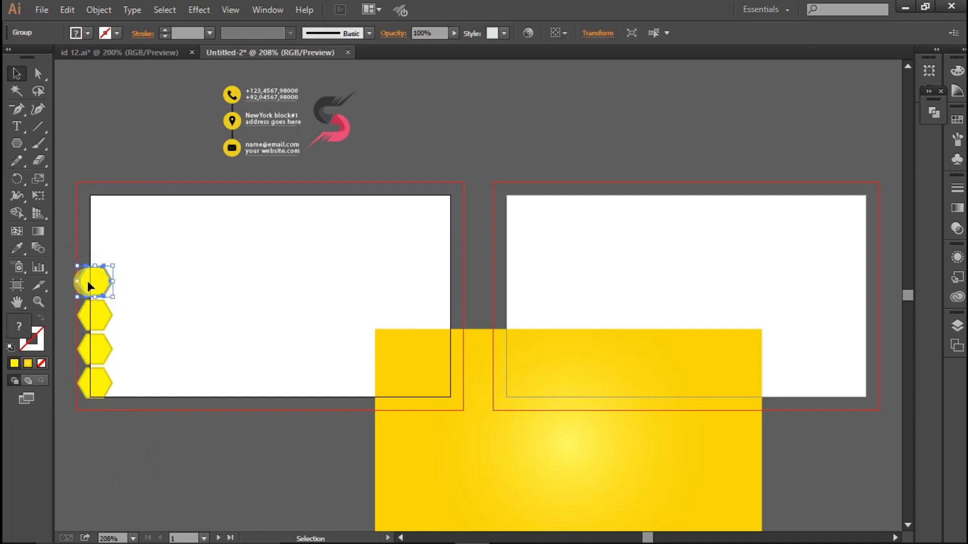
{"action": "left_click_drag", "start_coordinate": [88, 282], "coordinate": [122, 301]}
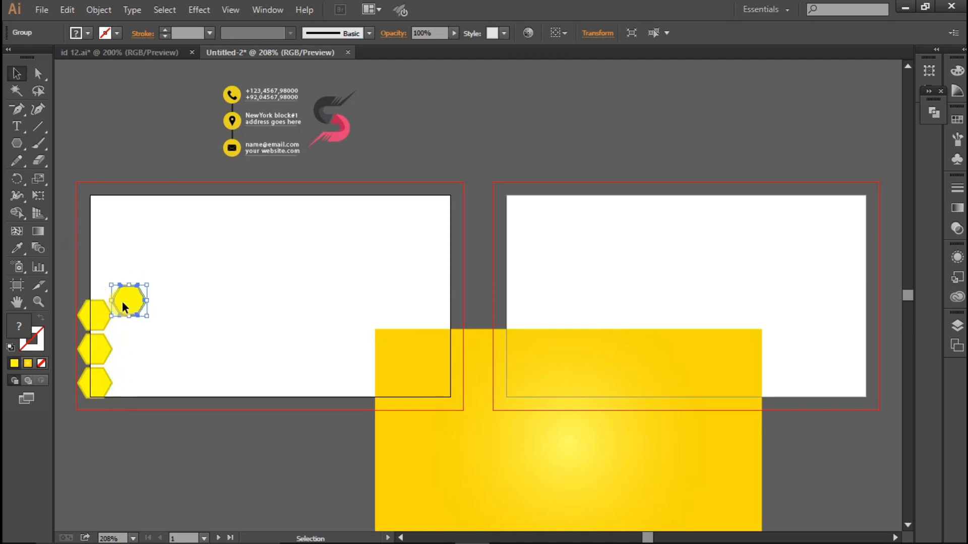
{"action": "key", "text": "ctrl+z"}
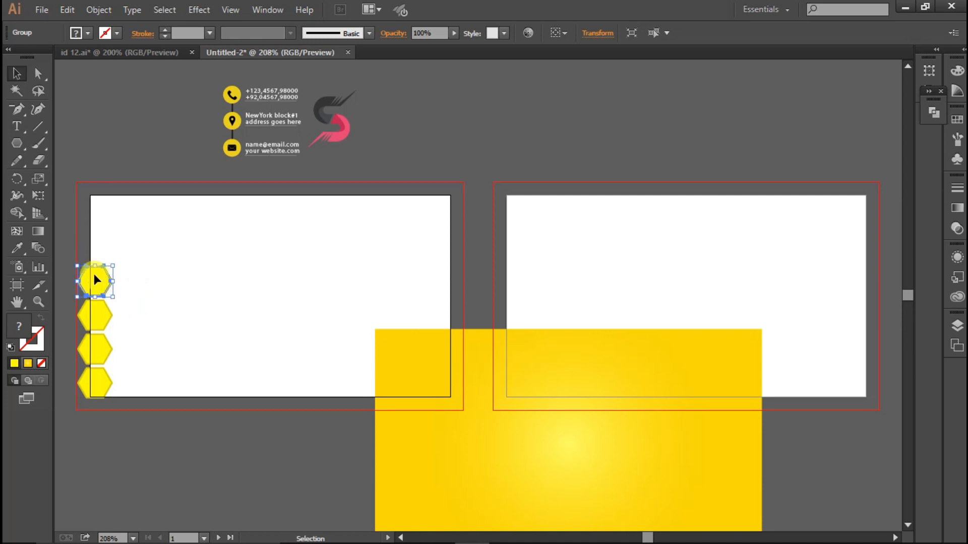
{"action": "left_click_drag", "start_coordinate": [94, 275], "coordinate": [129, 298]}
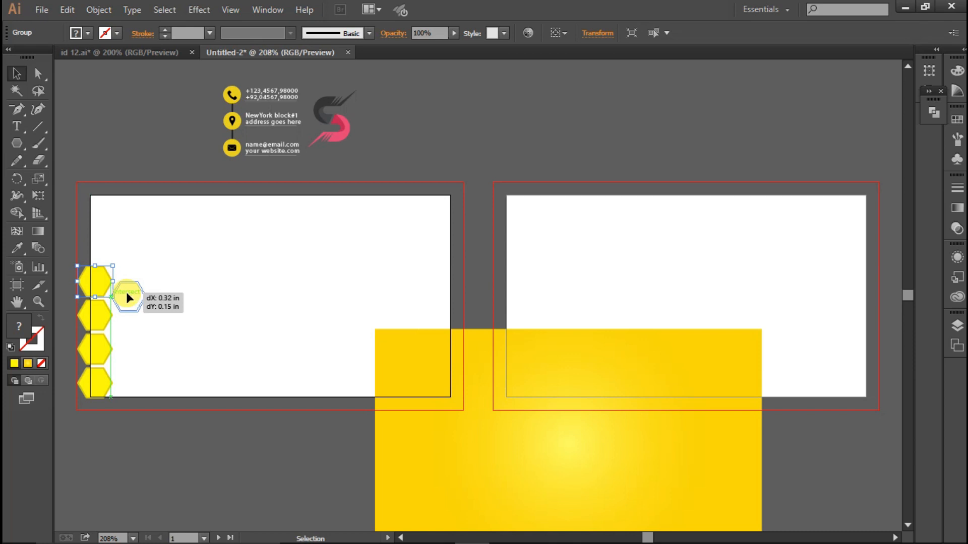
{"action": "left_click_drag", "start_coordinate": [126, 293], "coordinate": [126, 294]}
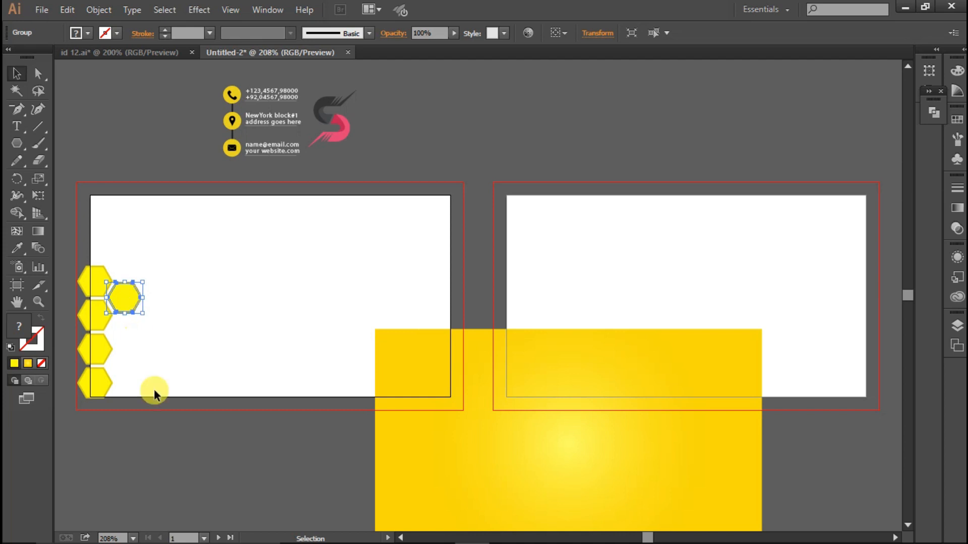
{"action": "left_click", "coordinate": [177, 338]}
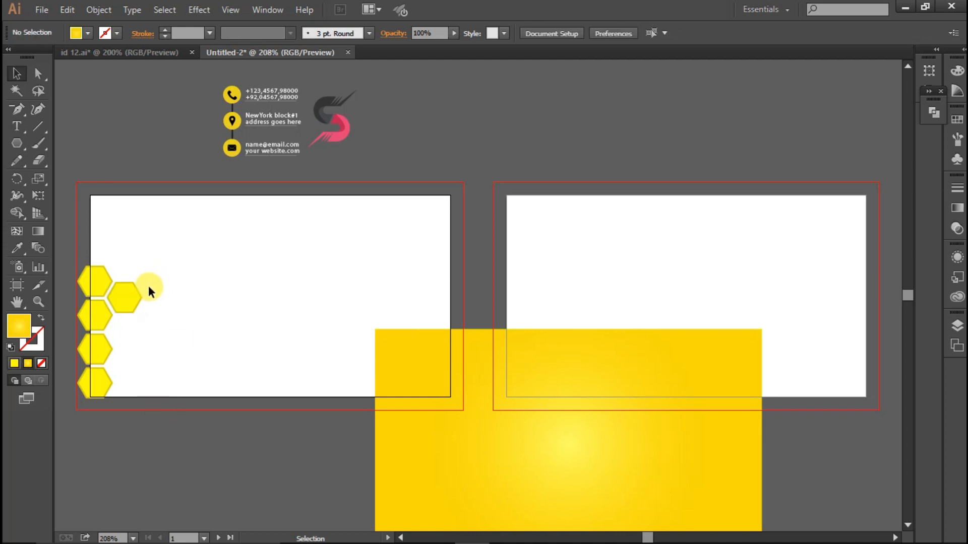
Duplicate the second-column hexagon twice straight down to make a column of three.
{"action": "left_click", "coordinate": [129, 309]}
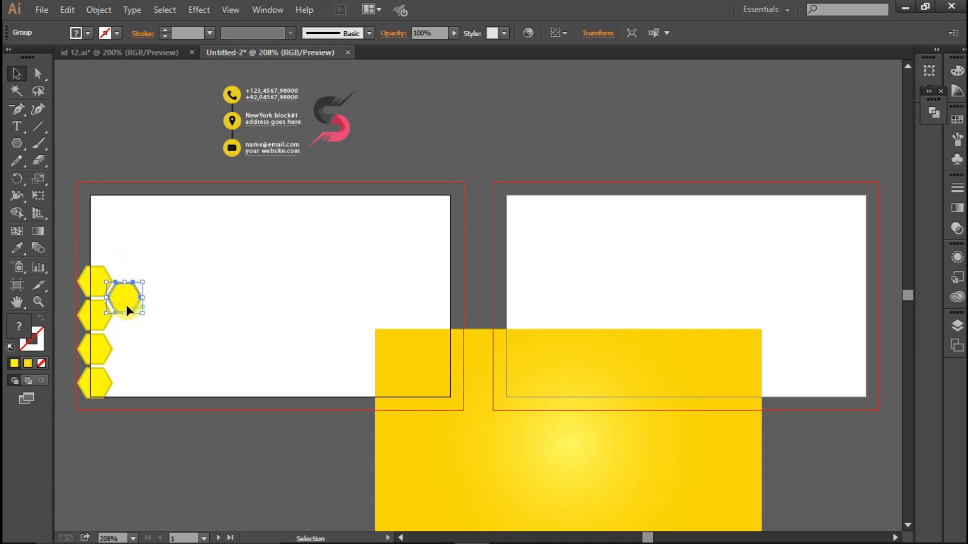
{"action": "left_click_drag", "start_coordinate": [124, 297], "coordinate": [127, 335]}
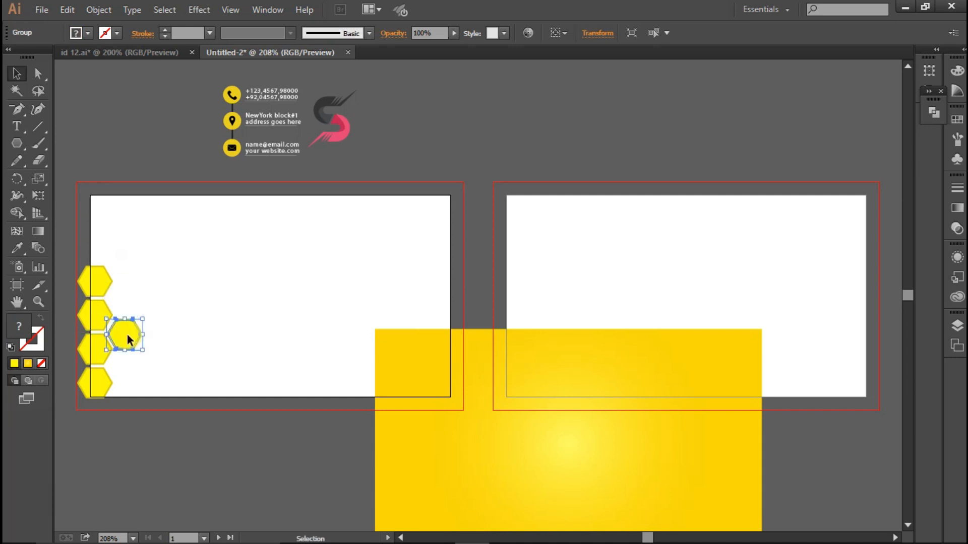
{"action": "key", "text": "ctrl+z"}
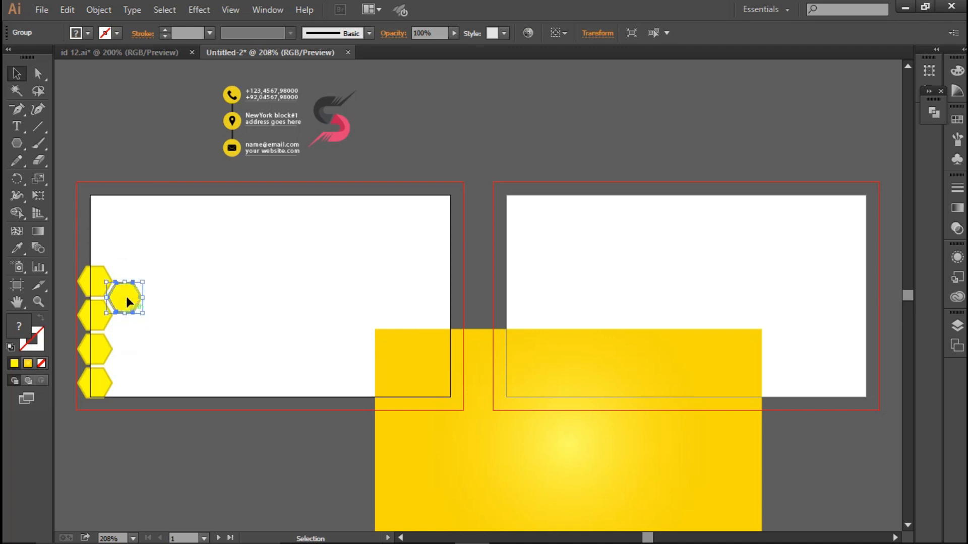
{"action": "left_click_drag", "start_coordinate": [126, 296], "coordinate": [131, 372]}
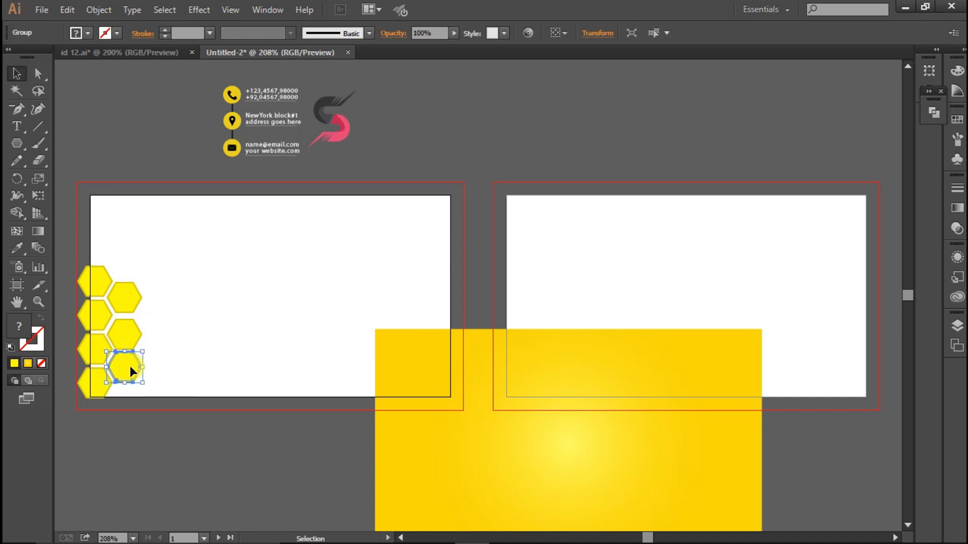
Nudge the middle and lower hexagons of the second column upward to even out the gaps.
{"action": "left_click", "coordinate": [121, 334]}
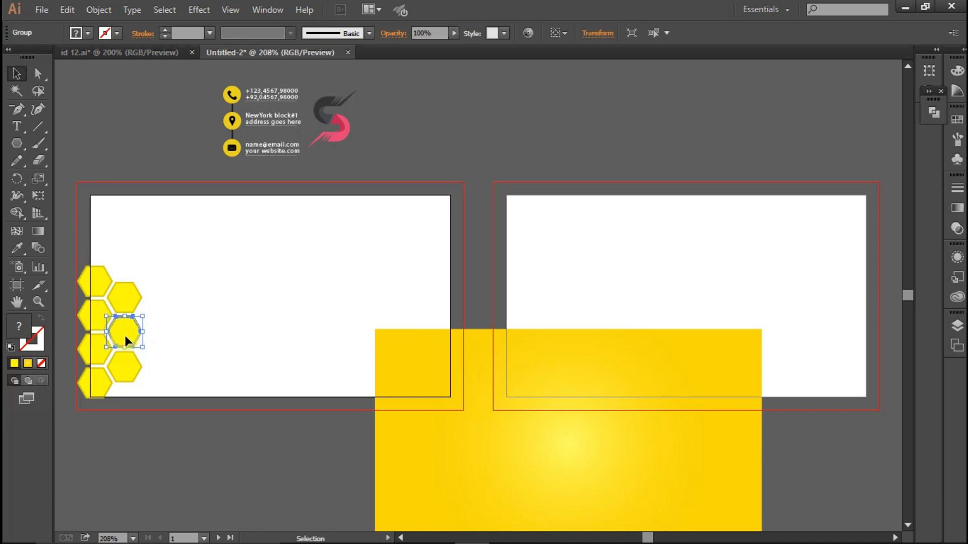
{"action": "left_click", "coordinate": [171, 378]}
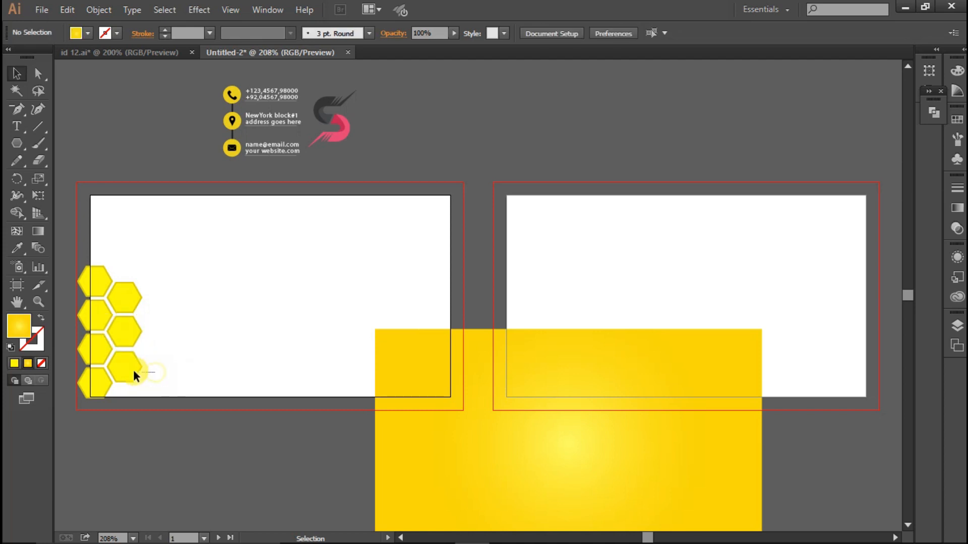
{"action": "left_click", "coordinate": [109, 365]}
{"action": "left_click_drag", "start_coordinate": [109, 367], "coordinate": [109, 365]}
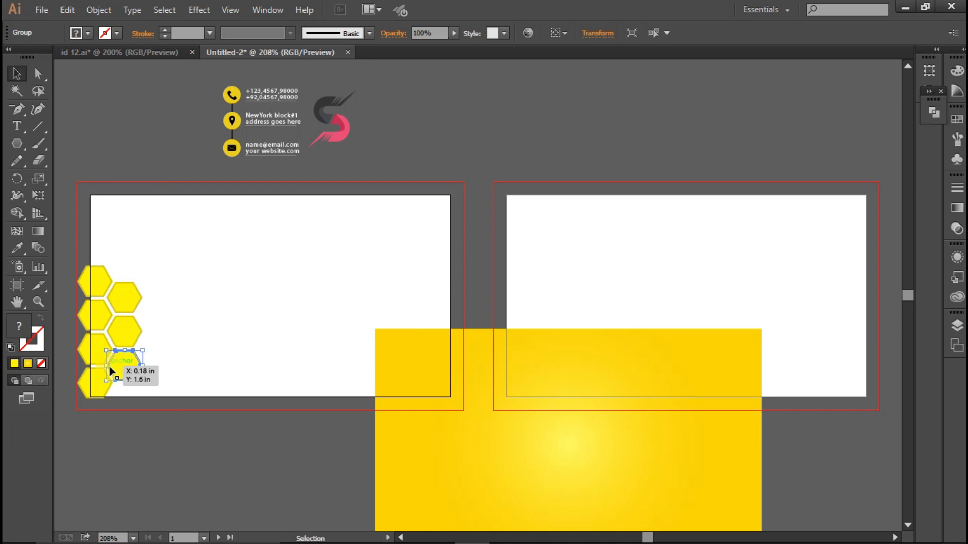
{"action": "left_click", "coordinate": [185, 376]}
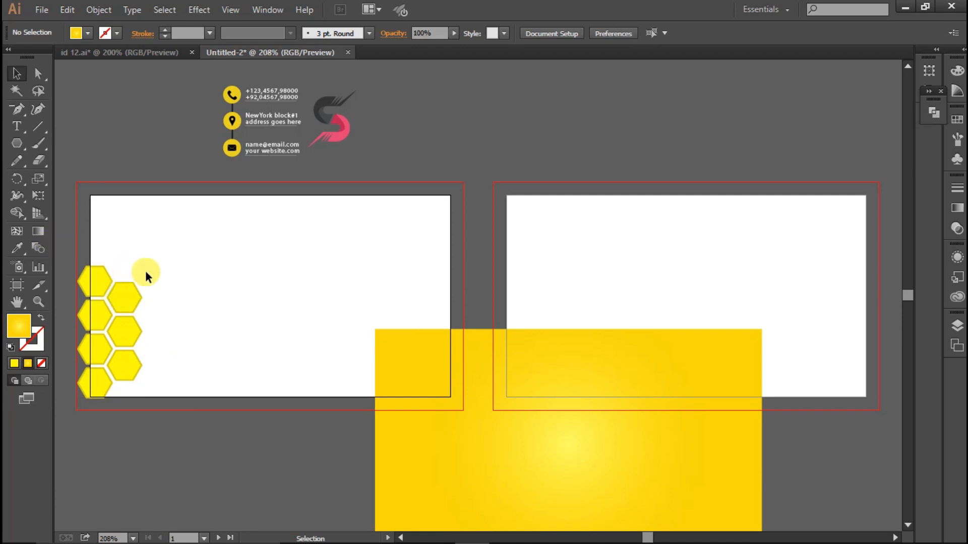
Copy the second column's top hexagon to the right twice to form a lower third column of two.
{"action": "left_click", "coordinate": [124, 305]}
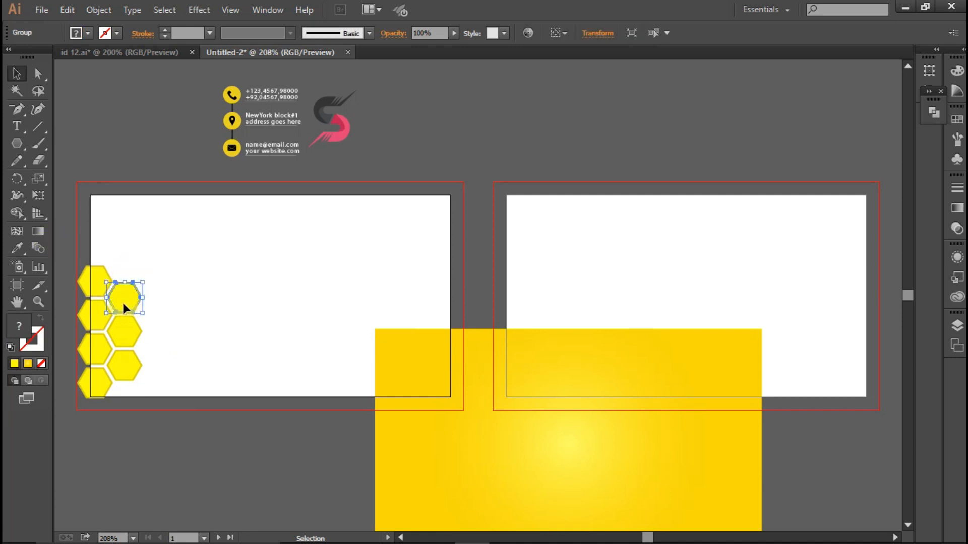
{"action": "left_click_drag", "start_coordinate": [123, 303], "coordinate": [154, 351]}
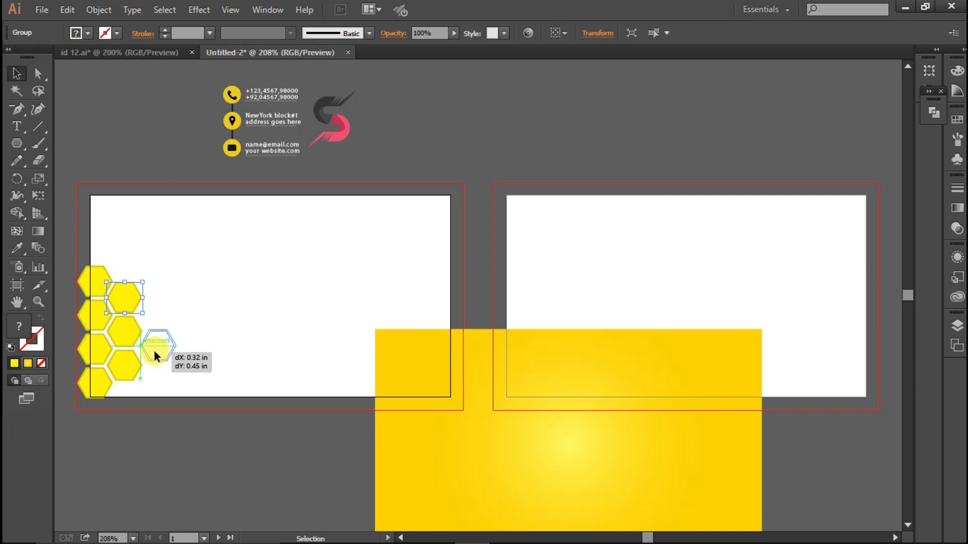
{"action": "key", "text": "ctrl+z"}
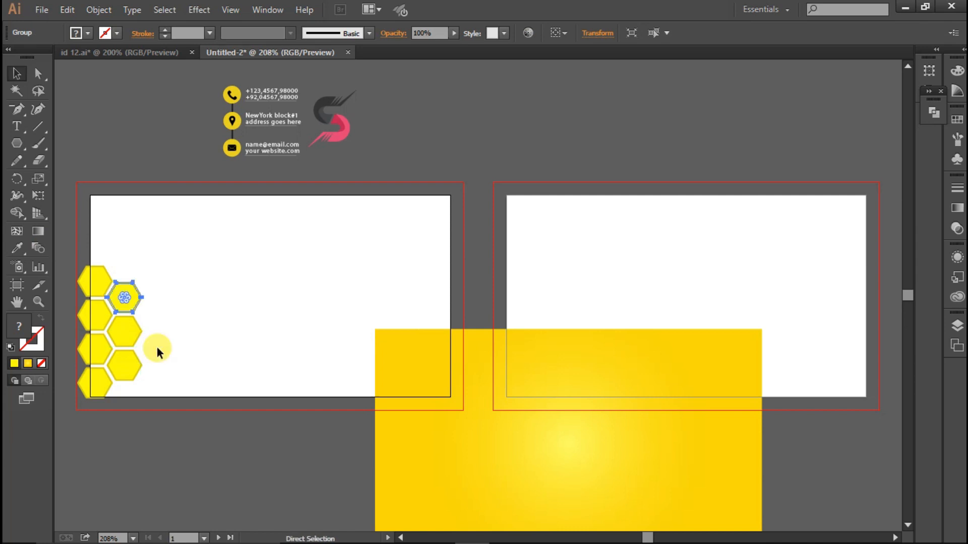
{"action": "left_click_drag", "start_coordinate": [129, 300], "coordinate": [163, 384]}
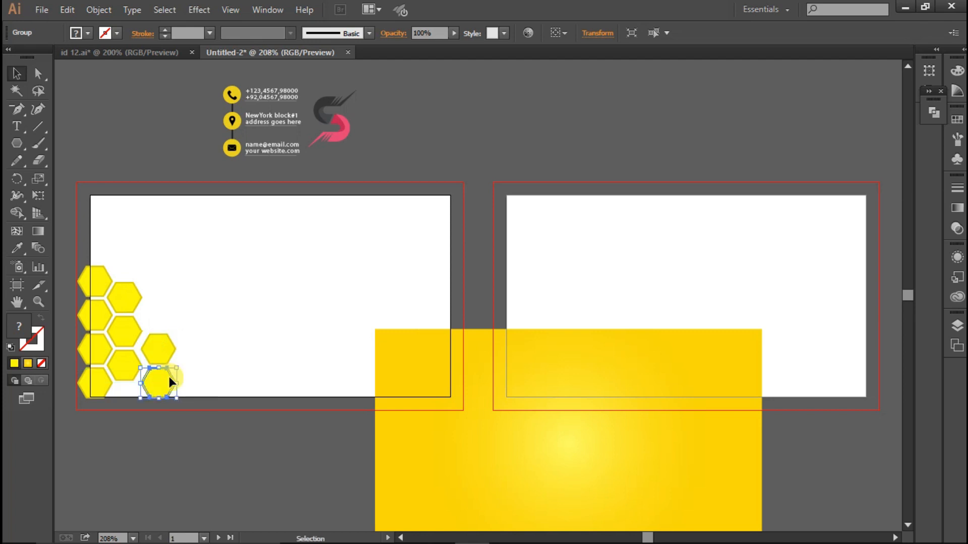
Shift both third-column hexagons left and slightly upward to match the honeycomb spacing.
{"action": "left_click", "coordinate": [156, 354]}
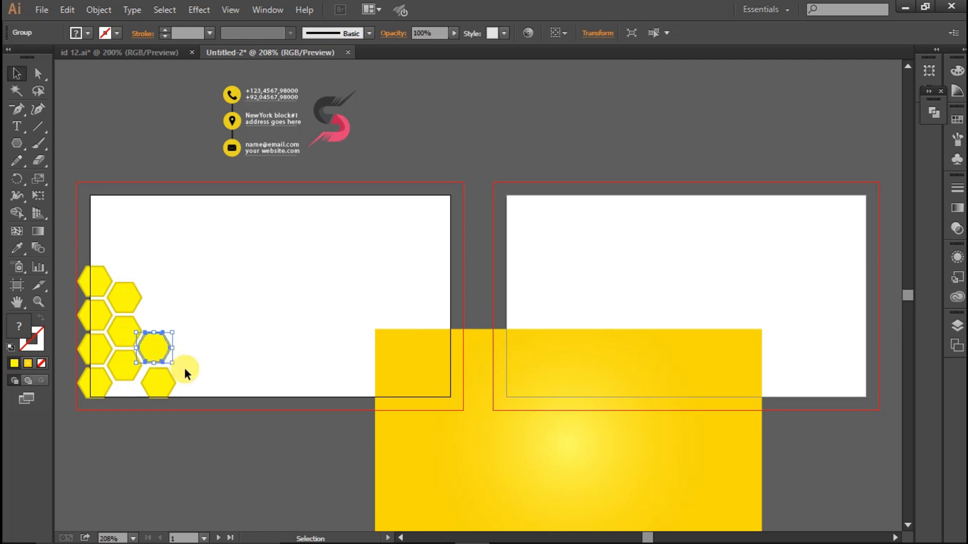
{"action": "left_click_drag", "start_coordinate": [192, 378], "coordinate": [159, 388]}
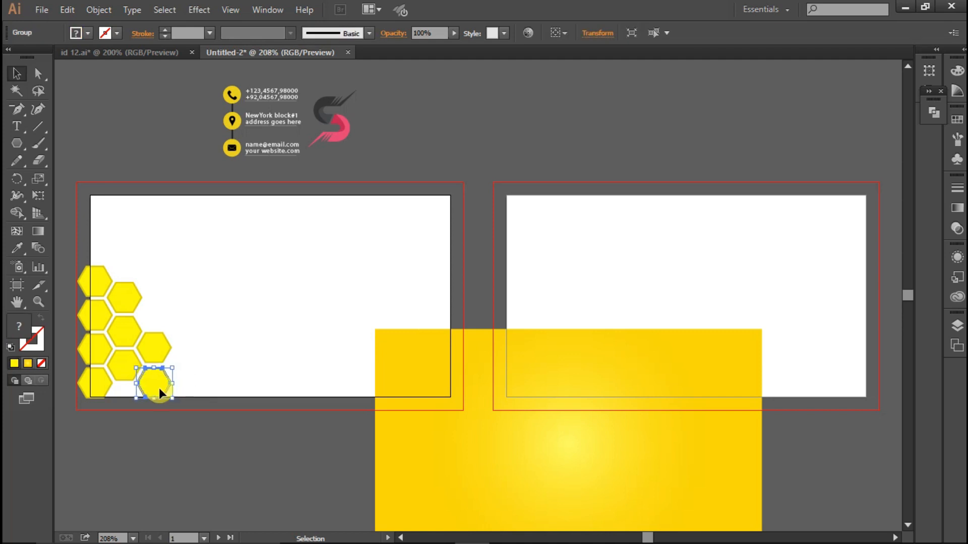
{"action": "left_click", "coordinate": [192, 388]}
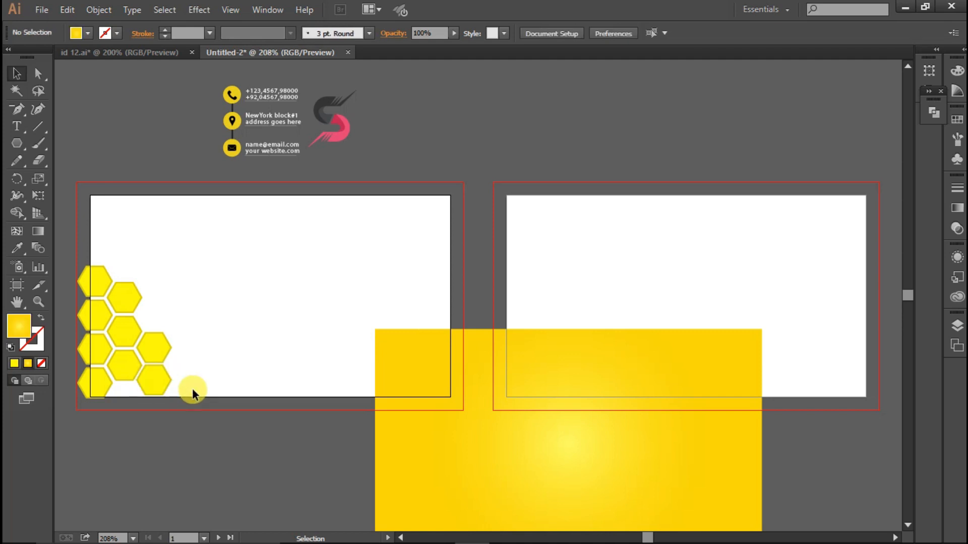
{"action": "left_click", "coordinate": [161, 389]}
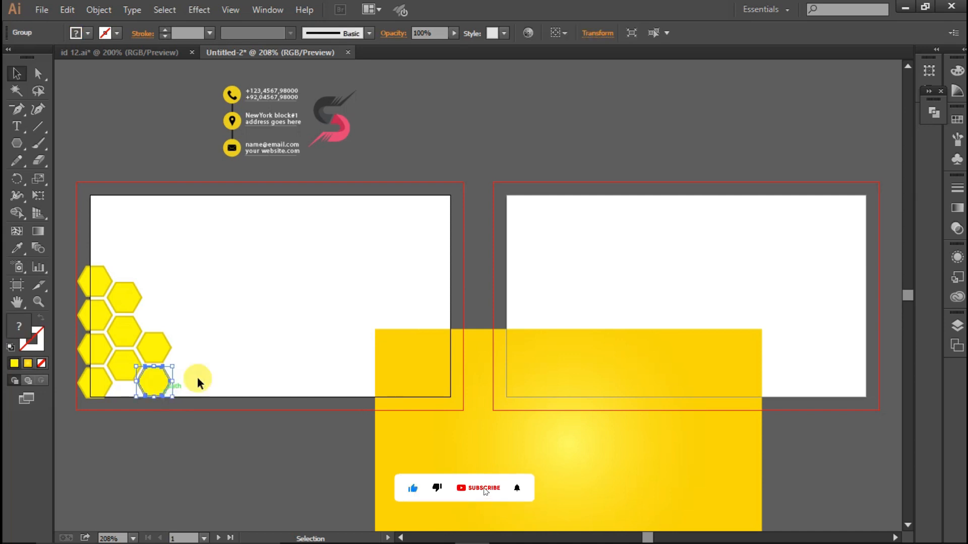
{"action": "left_click", "coordinate": [221, 372]}
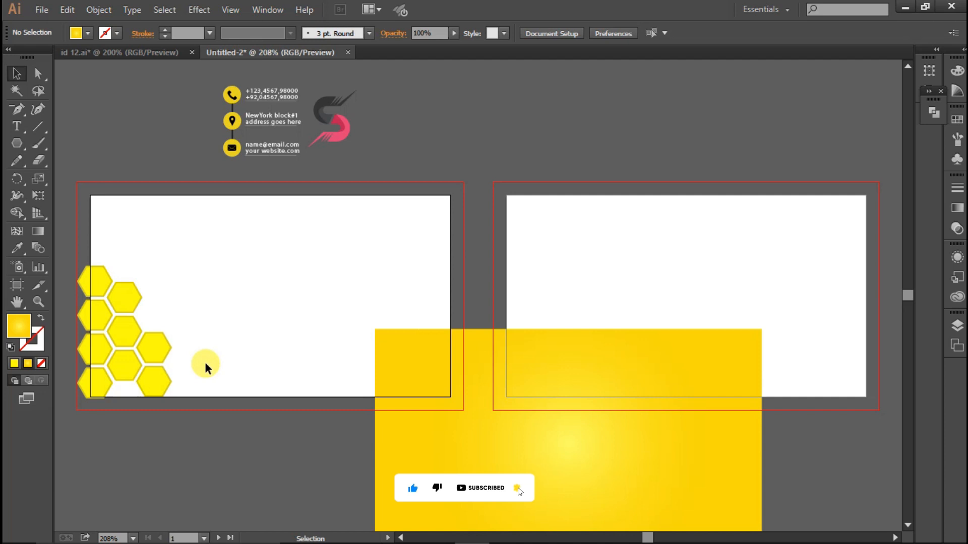
Copy the third column's upper hexagon diagonally down to the right and nudge it into the honeycomb as the fourth column.
{"action": "left_click", "coordinate": [162, 356]}
{"action": "left_click_drag", "start_coordinate": [159, 353], "coordinate": [192, 370]}
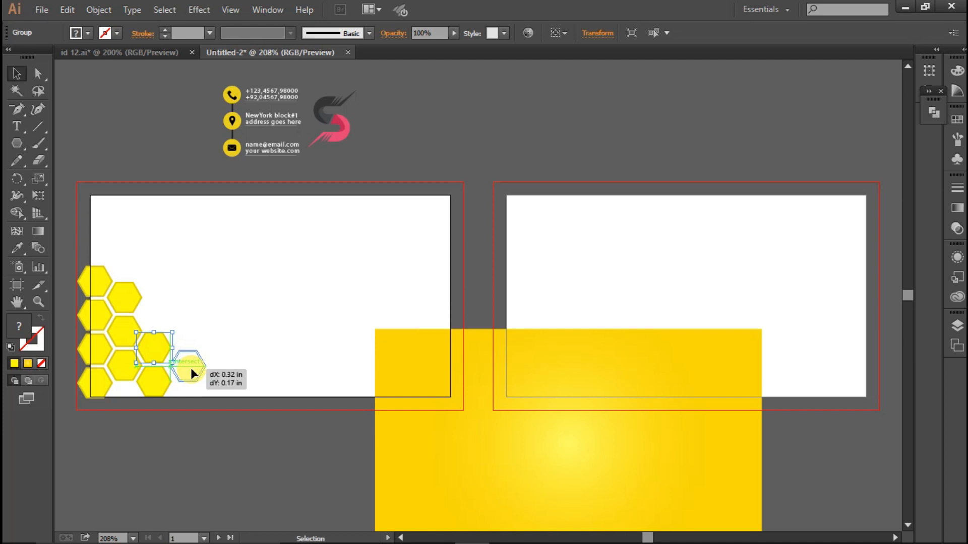
{"action": "key", "text": "Left"}
{"action": "key", "text": "Up"}
{"action": "key", "text": "Up"}
{"action": "key", "text": "Left"}
{"action": "key", "text": "Down"}
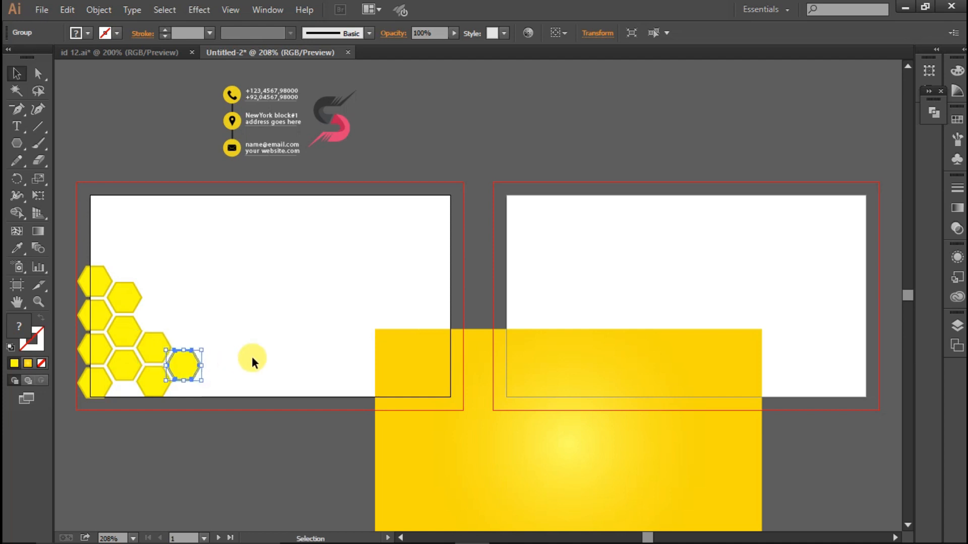
{"action": "left_click", "coordinate": [252, 357]}
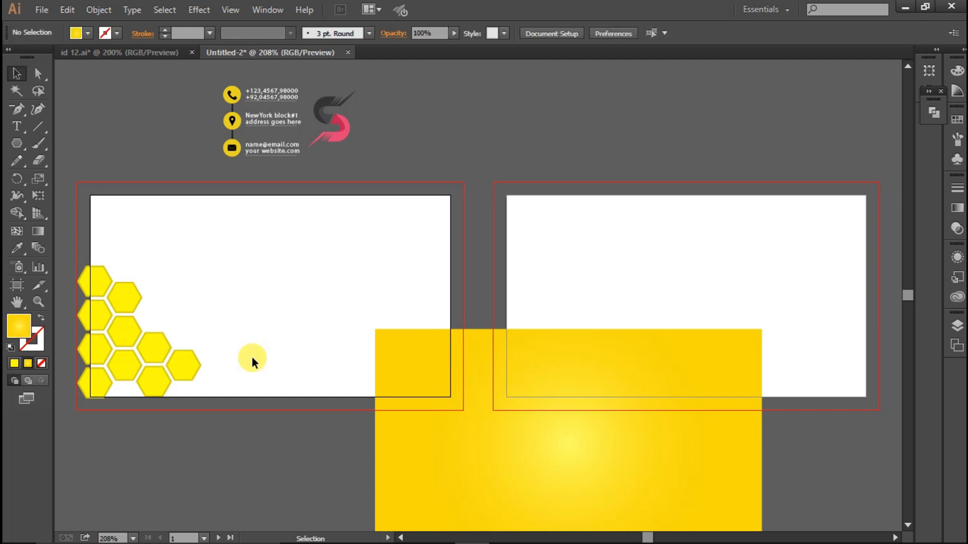
Copy the fourth-column hexagon down and slightly right so it straddles the first card's bottom edge.
{"action": "mouse_move", "coordinate": [182, 340]}
{"action": "left_mouse_down"}
{"action": "mouse_move", "coordinate": [211, 388]}
{"action": "mouse_move", "coordinate": [200, 397]}
{"action": "left_mouse_up"}
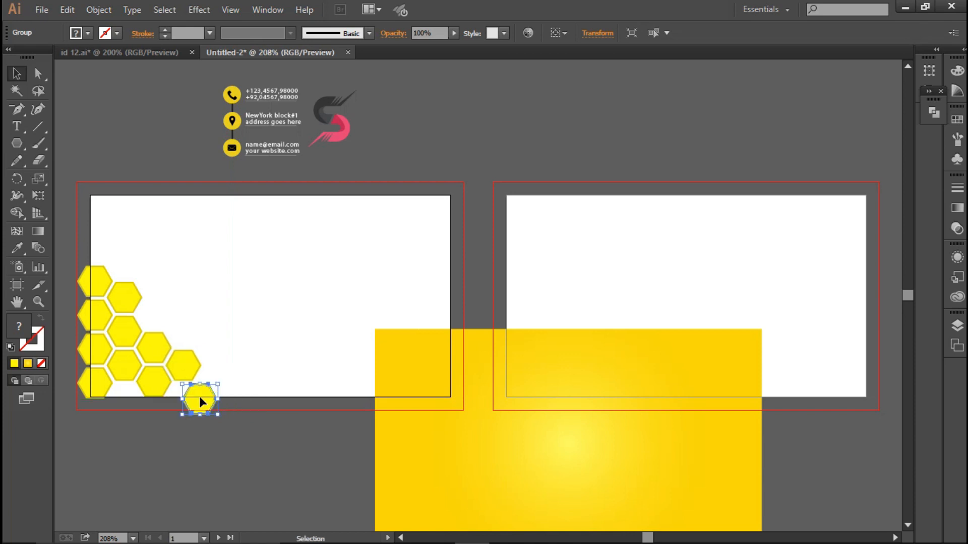
{"action": "left_click", "coordinate": [245, 449]}
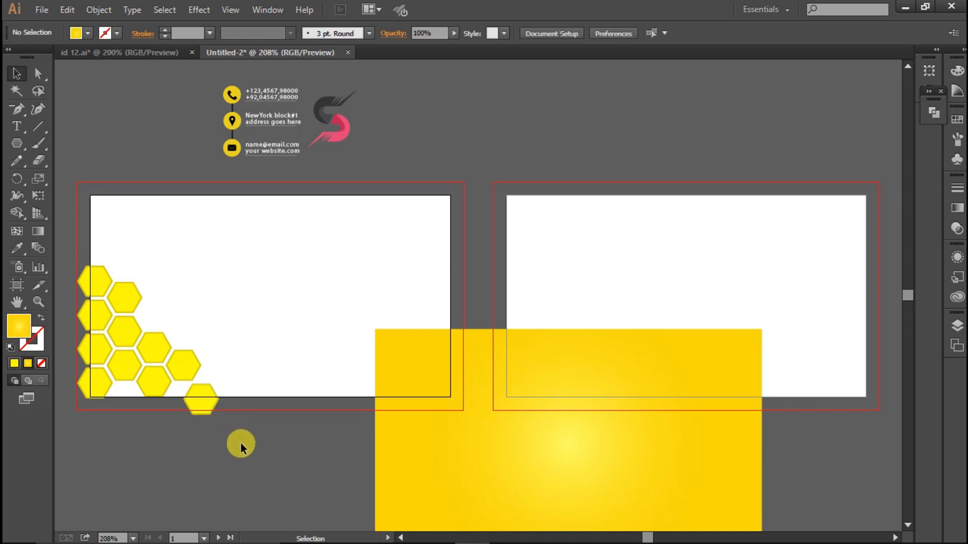
Shift the hexagon on the first card's bottom edge slightly up and right, fitting it beside the fourth column as the fifth column.
{"action": "left_click", "coordinate": [204, 399]}
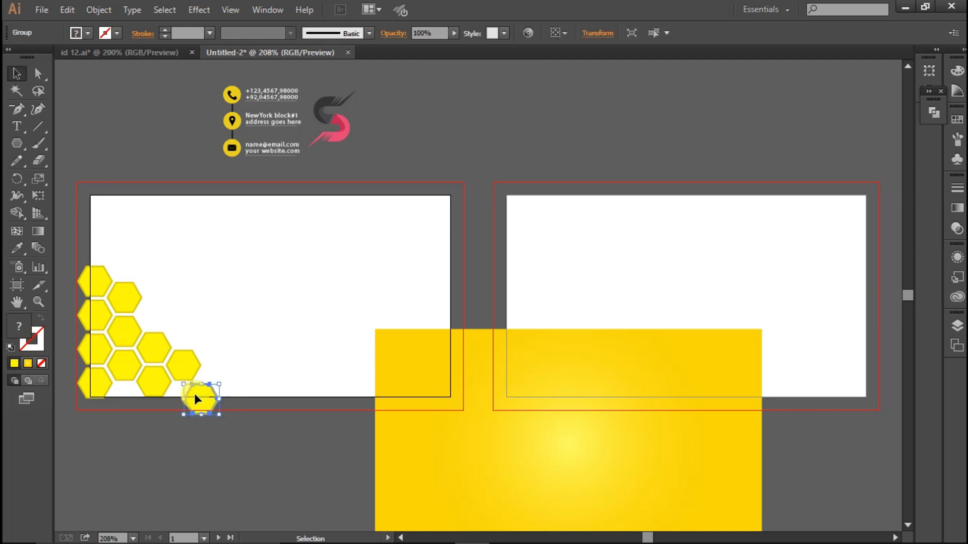
{"action": "left_click_drag", "start_coordinate": [196, 390], "coordinate": [203, 384]}
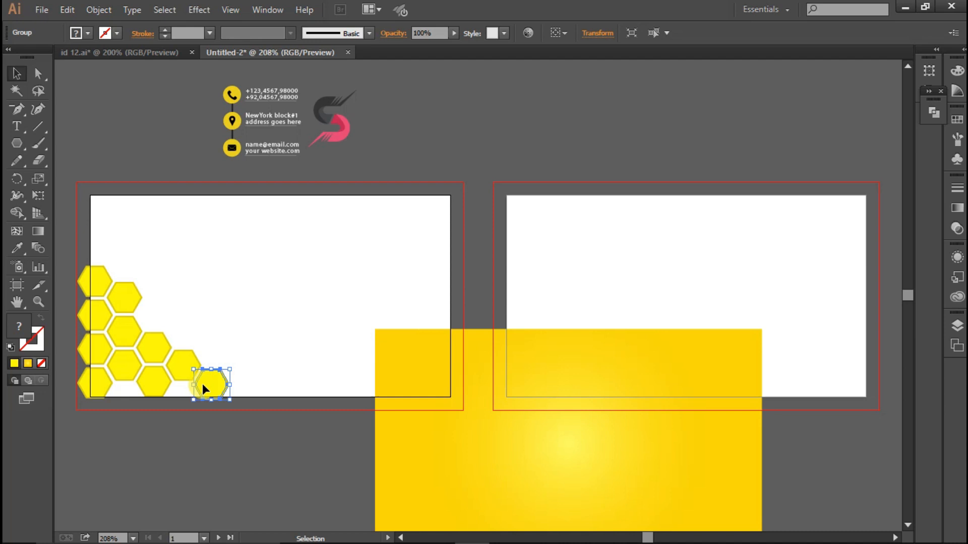
{"action": "left_click", "coordinate": [241, 473]}
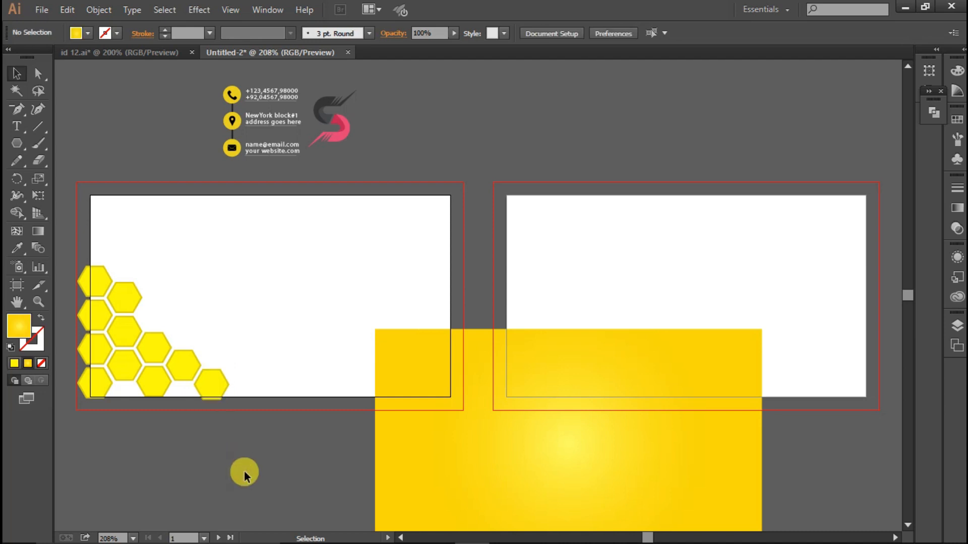
{"action": "left_click", "coordinate": [212, 388]}
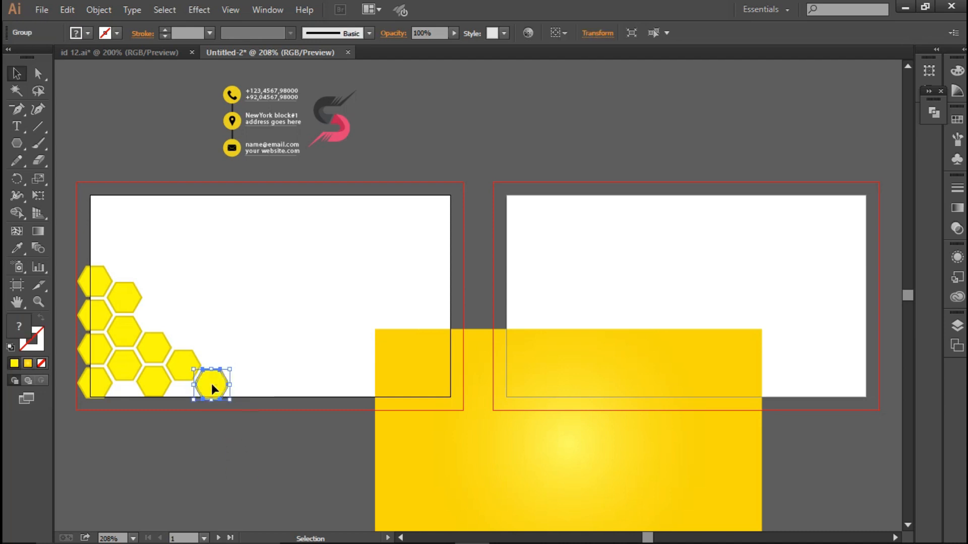
{"action": "key", "text": "Down"}
{"action": "key", "text": "Down"}
{"action": "key", "text": "Down"}
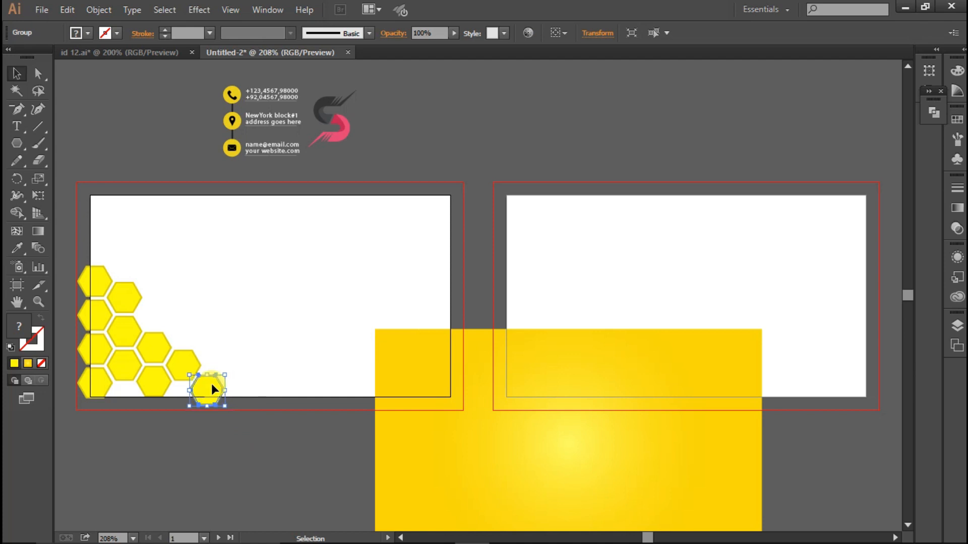
{"action": "left_click", "coordinate": [254, 450]}
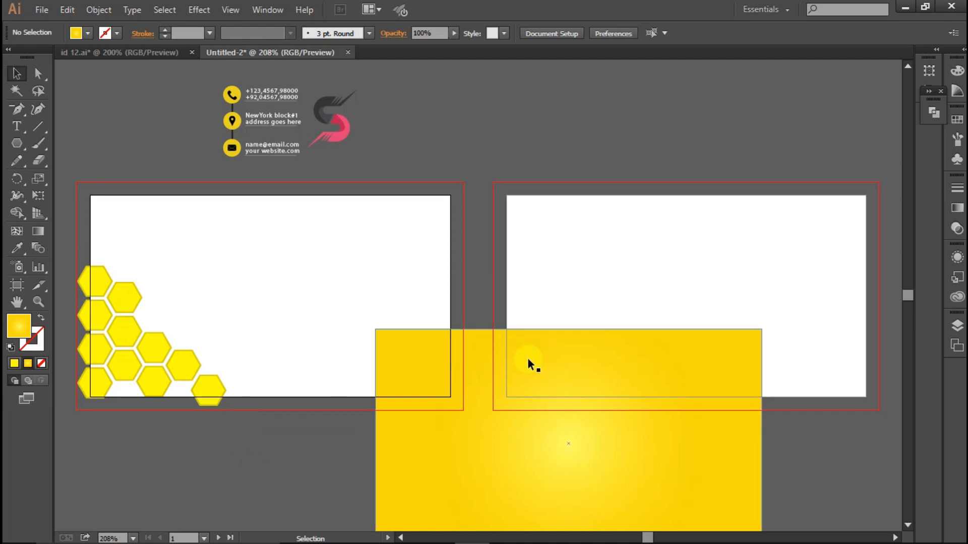
{"action": "left_click", "coordinate": [522, 461]}
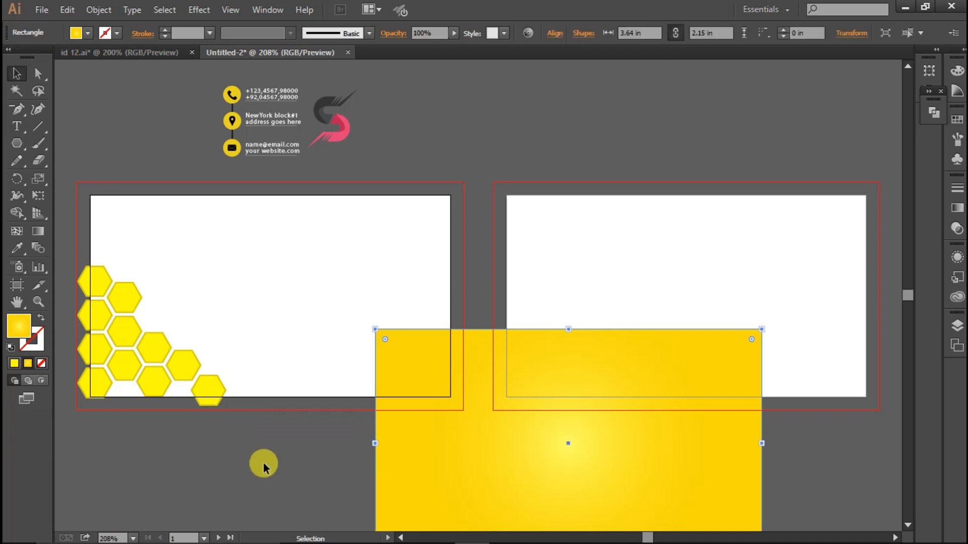
{"action": "left_click", "coordinate": [261, 463]}
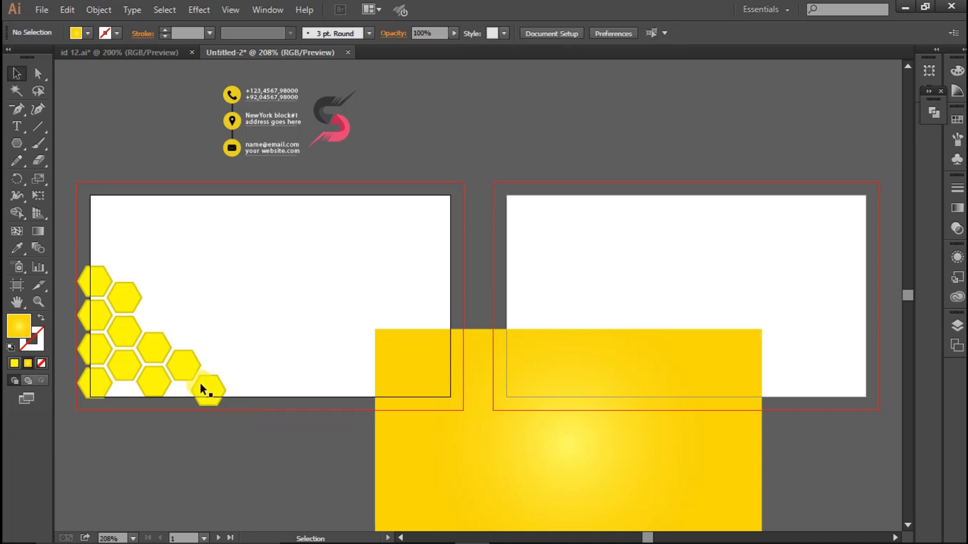
Ungroup the top hexagons of the first and second honeycomb columns.
{"action": "left_click", "coordinate": [93, 281]}
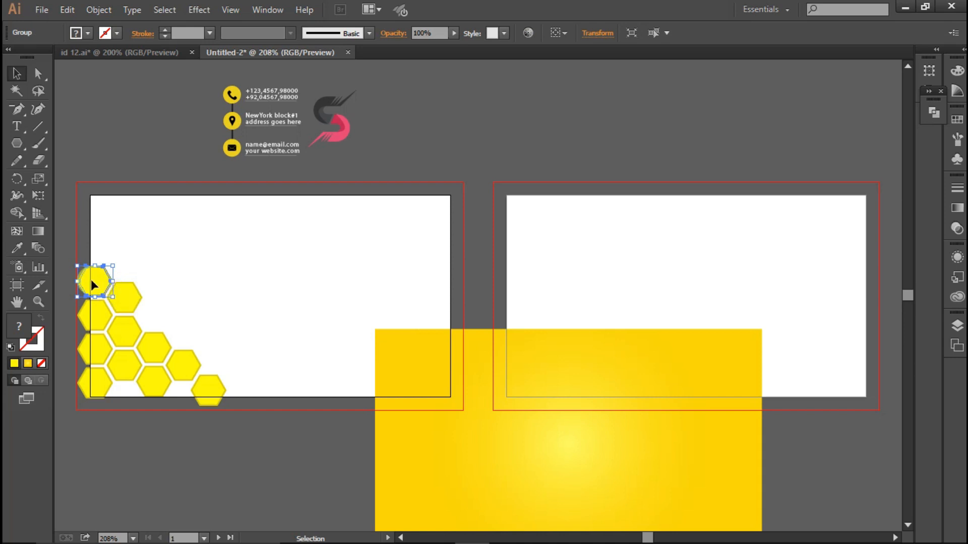
{"action": "right_click", "coordinate": [91, 280]}
{"action": "left_click", "coordinate": [129, 363]}
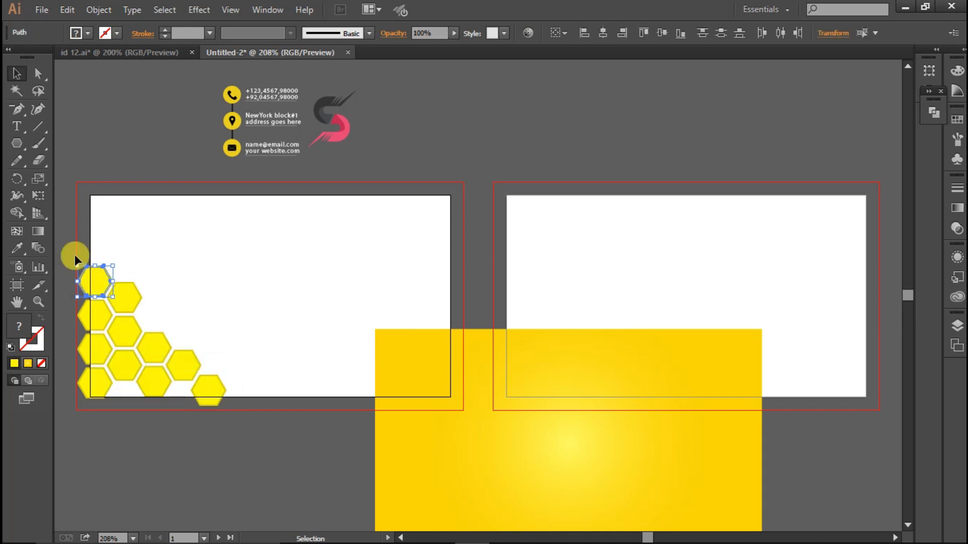
{"action": "left_click", "coordinate": [66, 237]}
{"action": "right_click", "coordinate": [120, 297]}
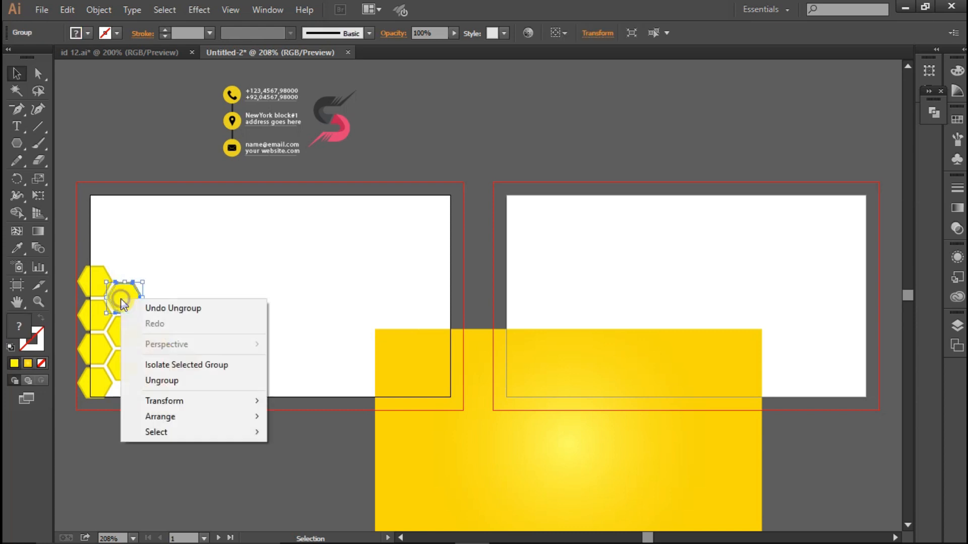
{"action": "left_click", "coordinate": [148, 379]}
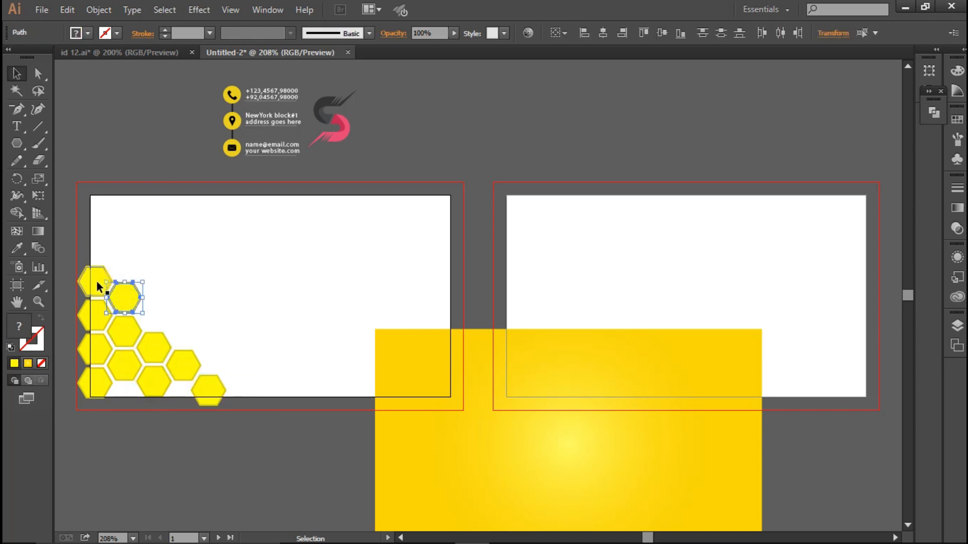
{"action": "left_click", "coordinate": [66, 274]}
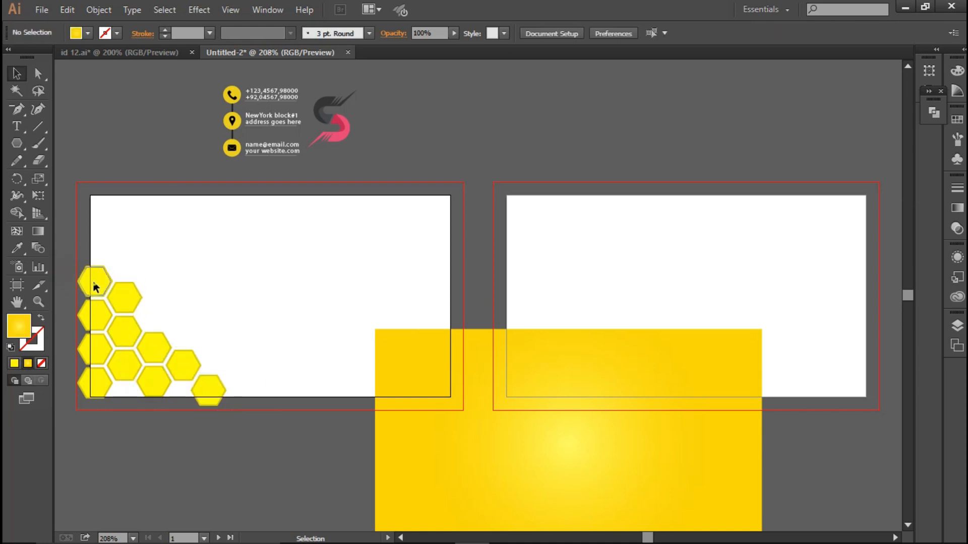
Fill the inner shapes of the first and second columns' top hexagons with dark olive yellow A39F08.
{"action": "left_click", "coordinate": [93, 281]}
{"action": "left_click", "coordinate": [121, 298], "text": "shift"}
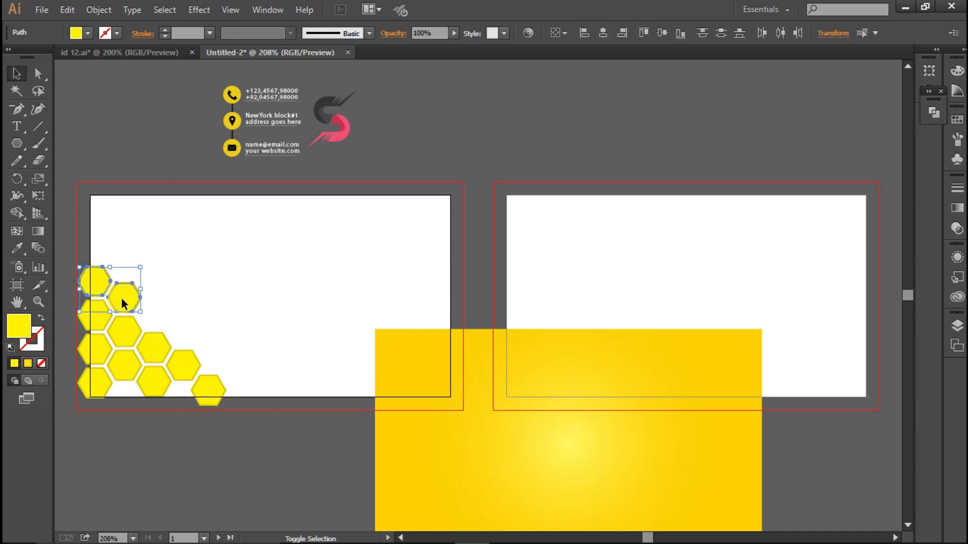
{"action": "double_click", "coordinate": [19, 326]}
{"action": "left_click", "coordinate": [557, 302]}
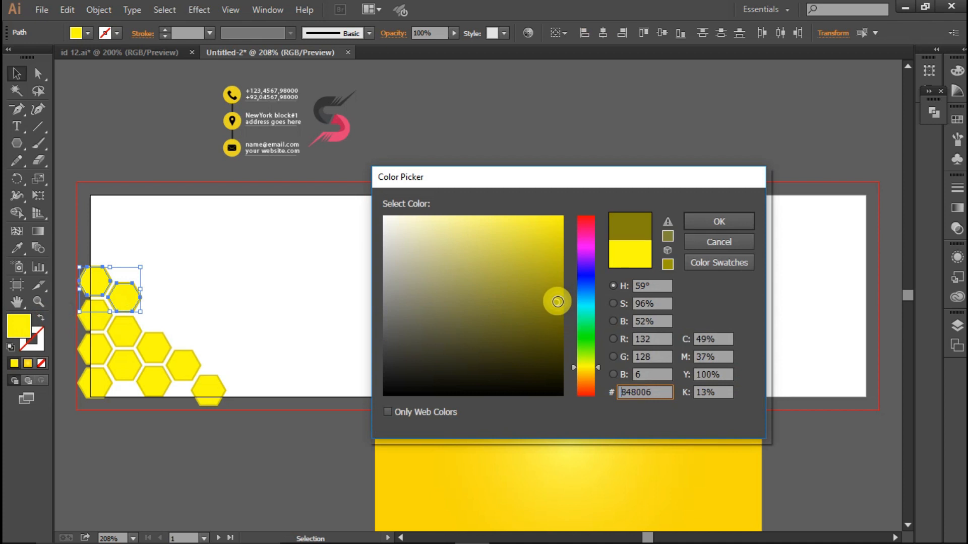
{"action": "left_click", "coordinate": [555, 280]}
{"action": "left_click", "coordinate": [693, 219]}
Lighten the fill of the two top hexagons' inner shapes to mustard yellow CCC20D.
{"action": "double_click", "coordinate": [20, 327]}
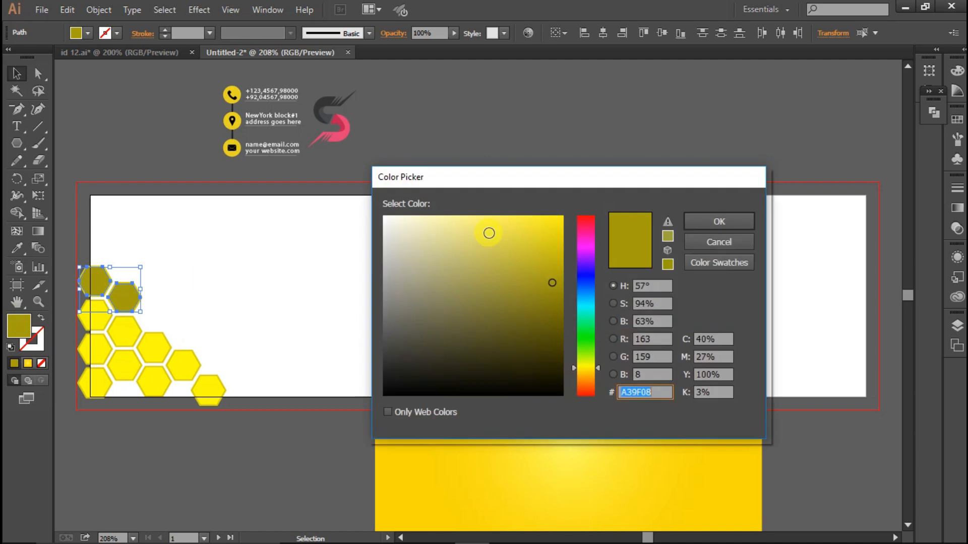
{"action": "left_click", "coordinate": [552, 266]}
{"action": "left_click", "coordinate": [554, 252]}
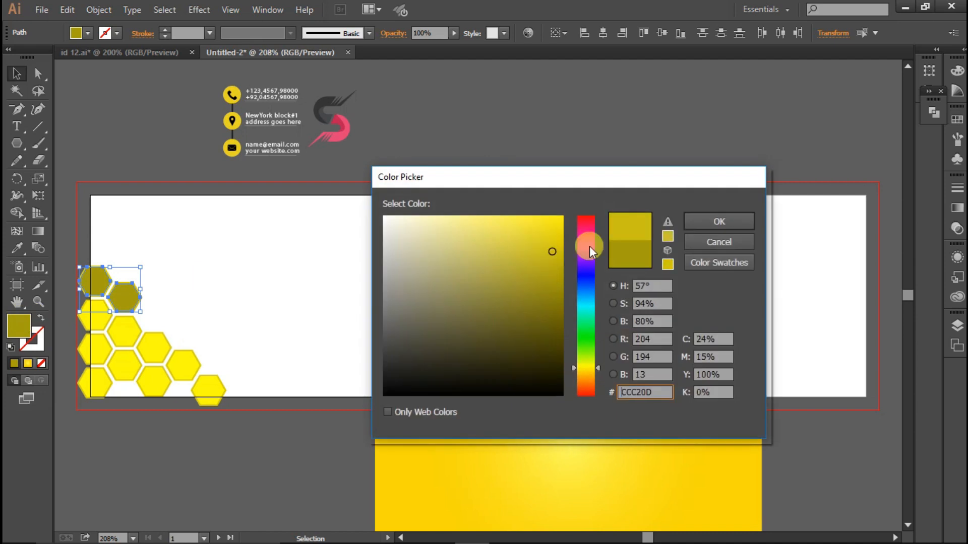
{"action": "left_click", "coordinate": [704, 224]}
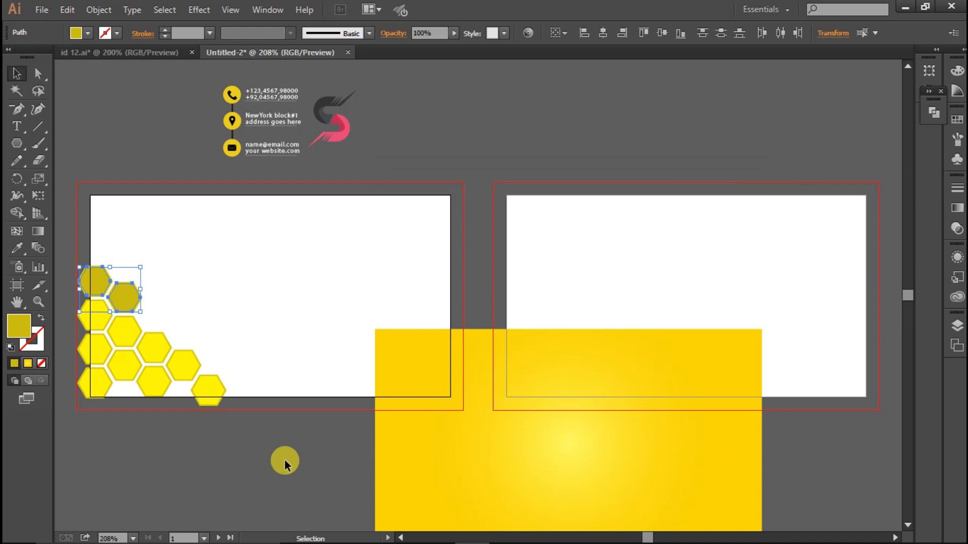
{"action": "left_click", "coordinate": [281, 459]}
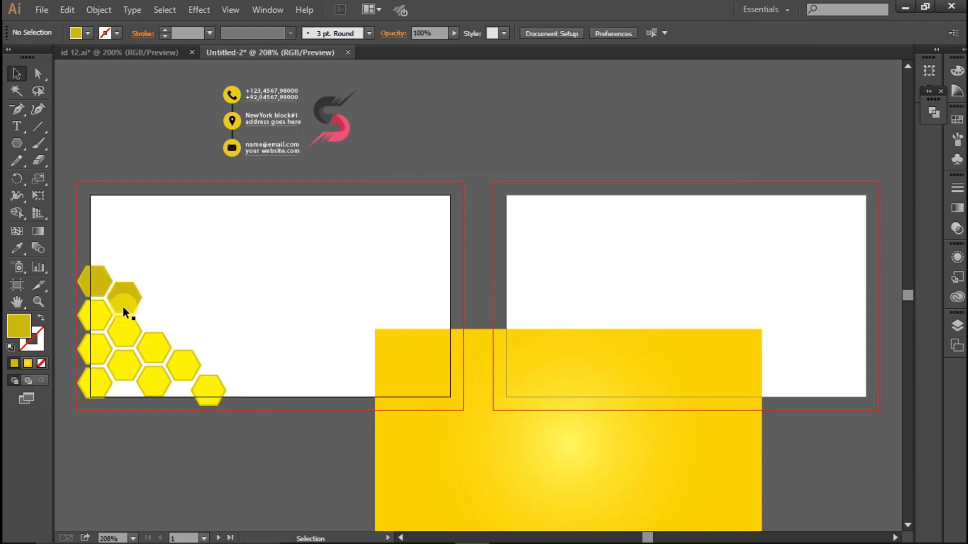
Change the fill of the first and second columns' top inner hexagons to bright yellow FCE906.
{"action": "left_click", "coordinate": [96, 287]}
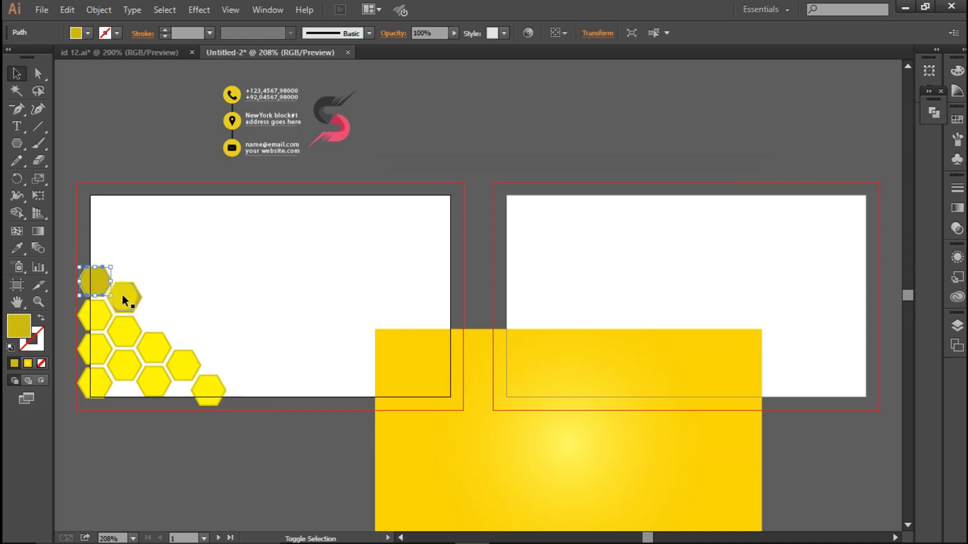
{"action": "left_click", "coordinate": [122, 294], "text": "shift"}
{"action": "double_click", "coordinate": [22, 321]}
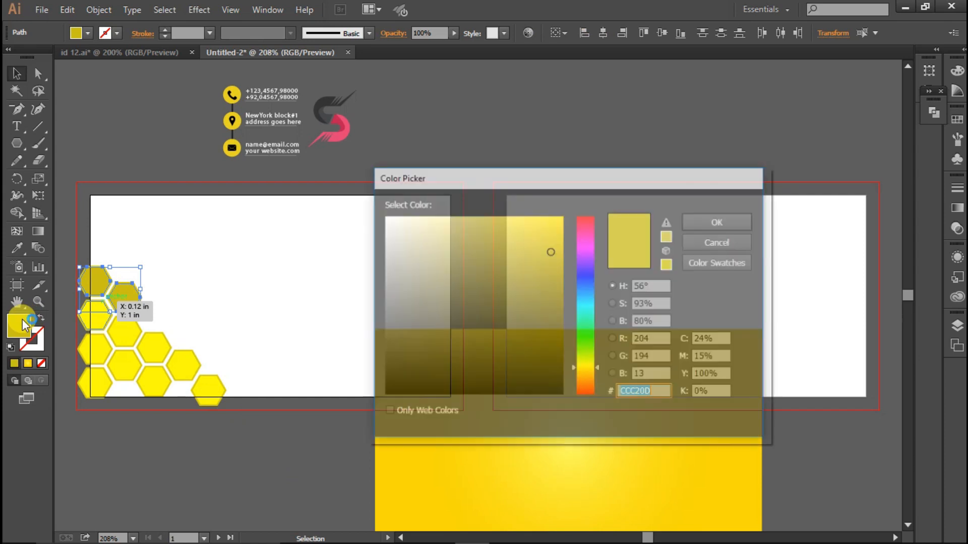
{"action": "left_click", "coordinate": [482, 225]}
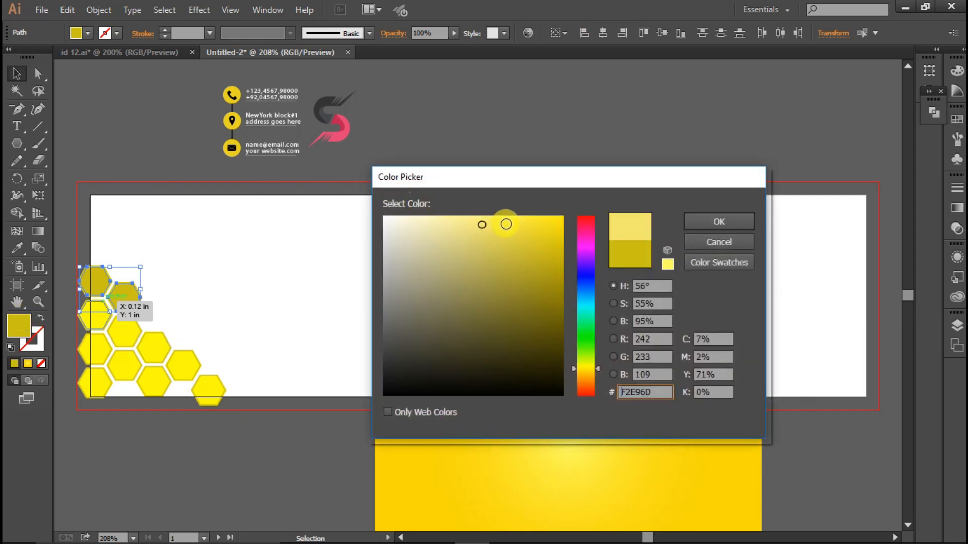
{"action": "left_click", "coordinate": [505, 244]}
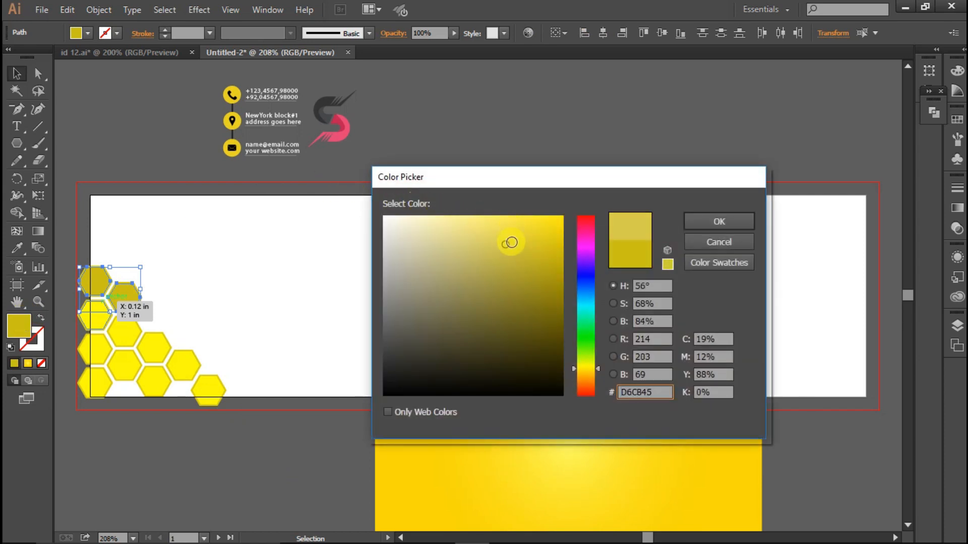
{"action": "left_click_drag", "start_coordinate": [558, 219], "coordinate": [562, 217]}
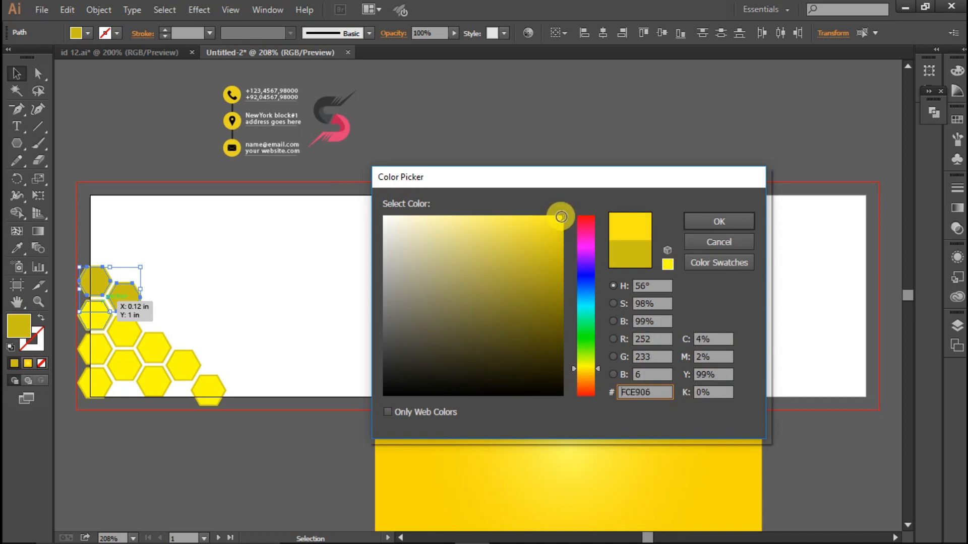
{"action": "left_click", "coordinate": [692, 219]}
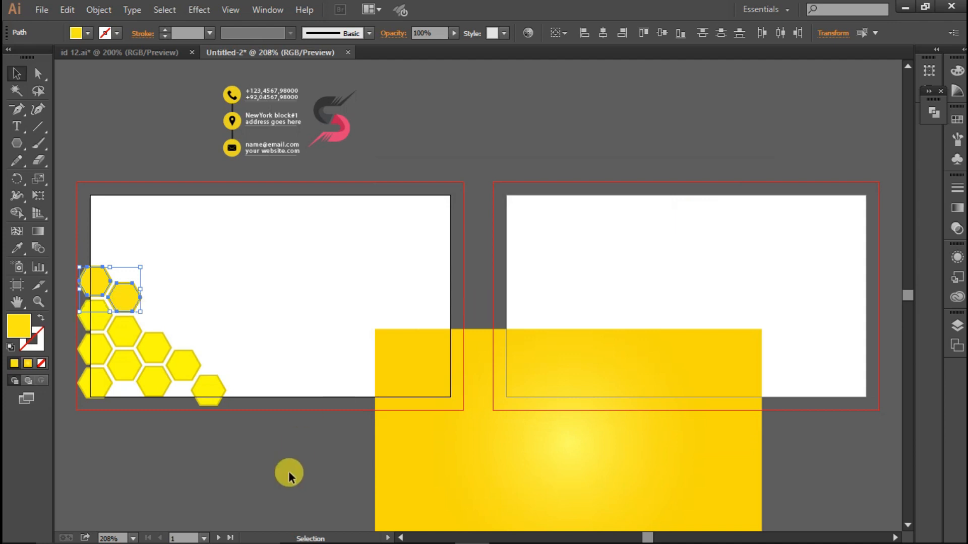
Move the yellow radial gradient rectangle behind the honeycomb so it covers the first card out to its bleed edges.
{"action": "left_click", "coordinate": [289, 477]}
{"action": "left_click_drag", "start_coordinate": [452, 473], "coordinate": [155, 325]}
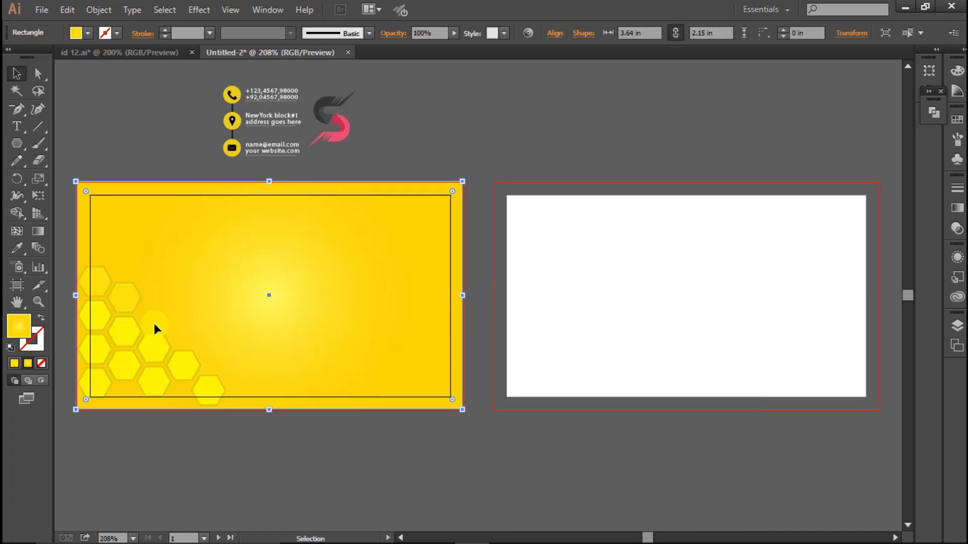
{"action": "left_click", "coordinate": [199, 492]}
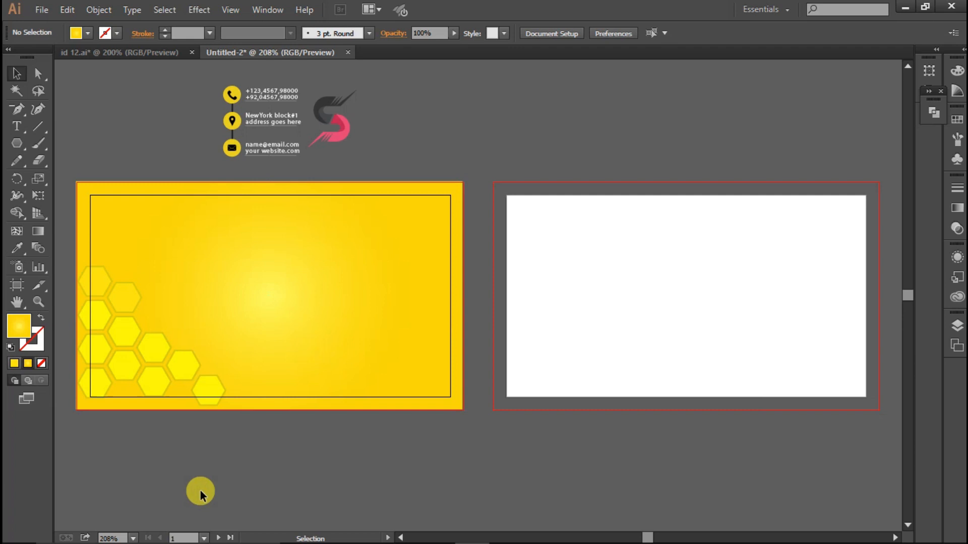
Recolor the inner shapes of the first and second columns' top hexagons with a pale yellow fill against the gradient background.
{"action": "left_click", "coordinate": [100, 285]}
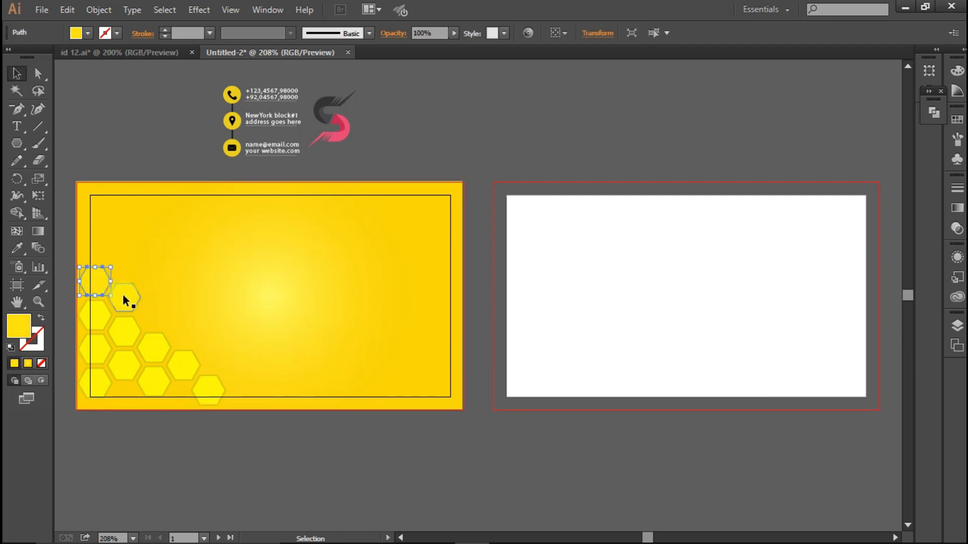
{"action": "left_click", "coordinate": [123, 295], "text": "shift"}
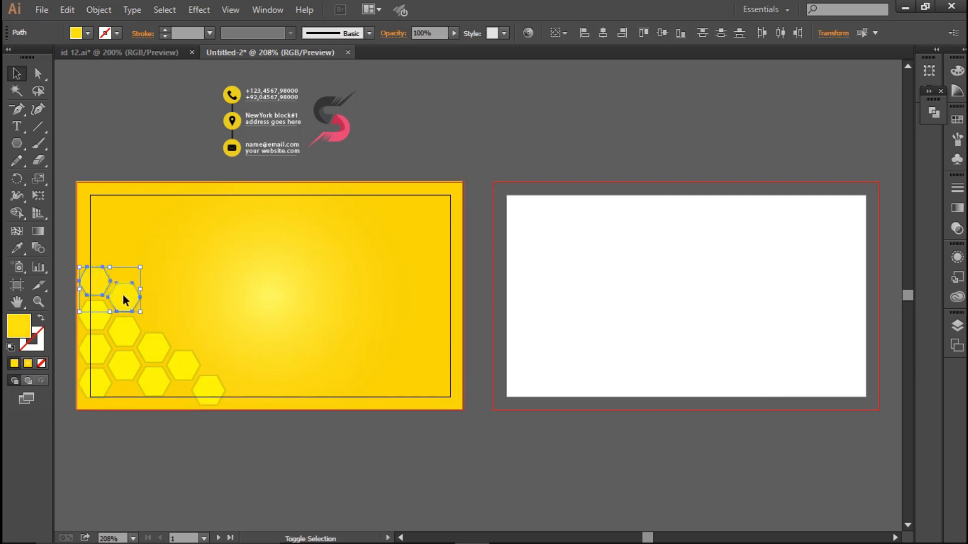
{"action": "double_click", "coordinate": [18, 330]}
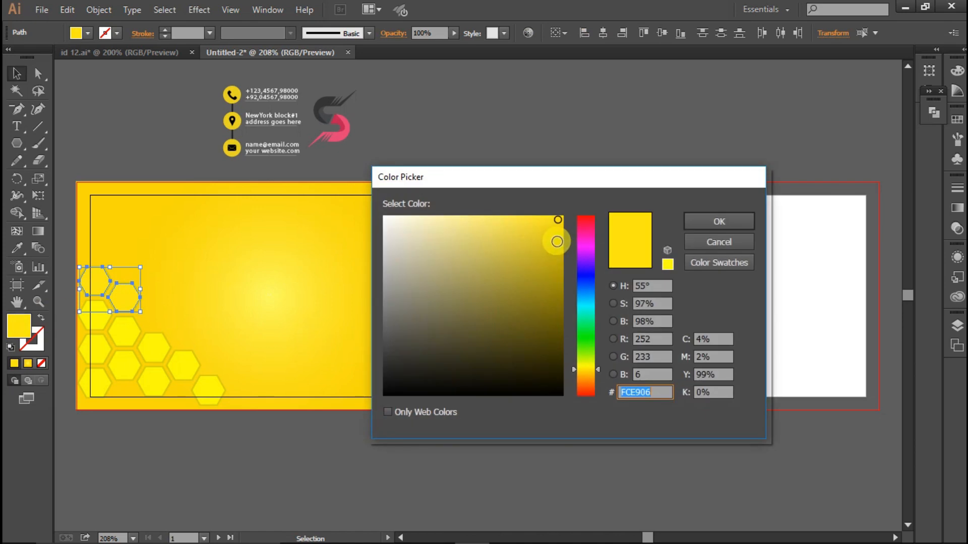
{"action": "left_click", "coordinate": [557, 241]}
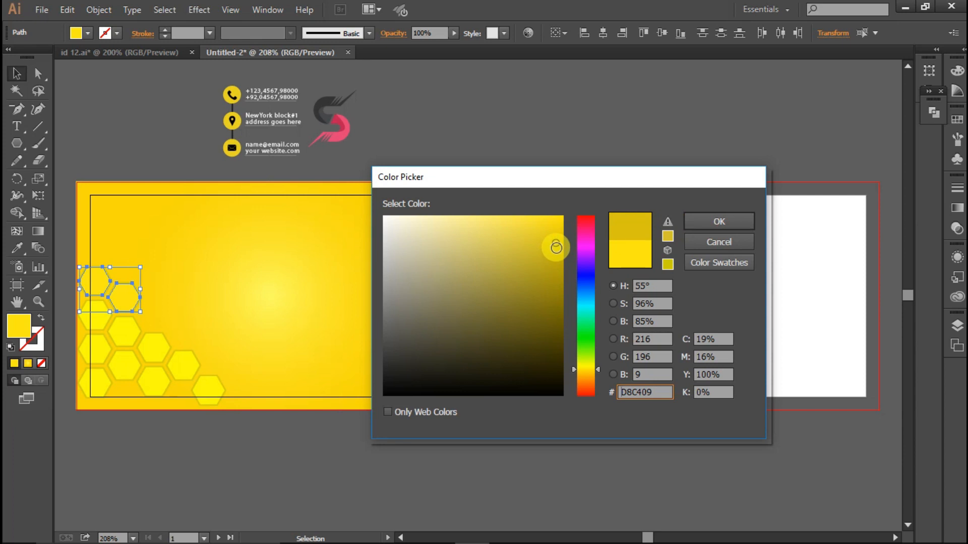
{"action": "left_click", "coordinate": [501, 248]}
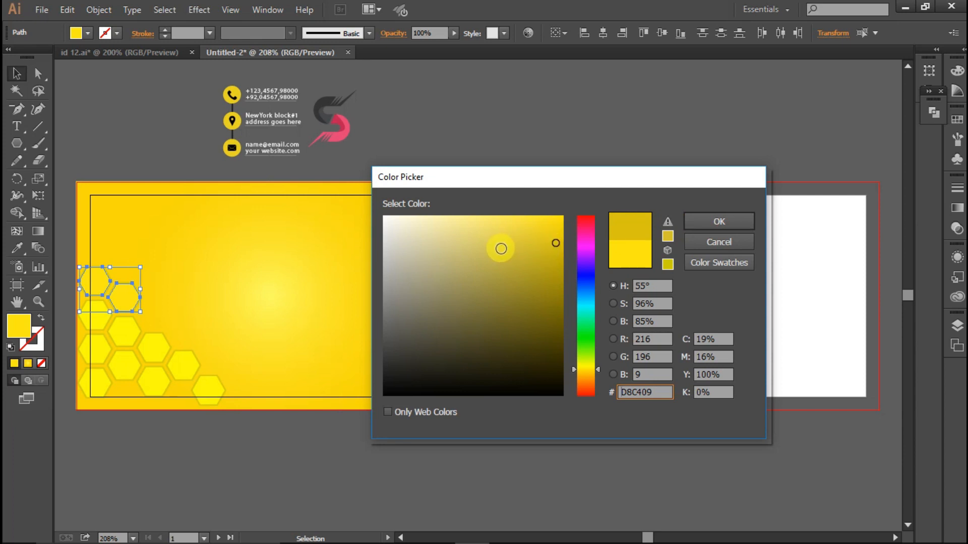
{"action": "left_click", "coordinate": [503, 237]}
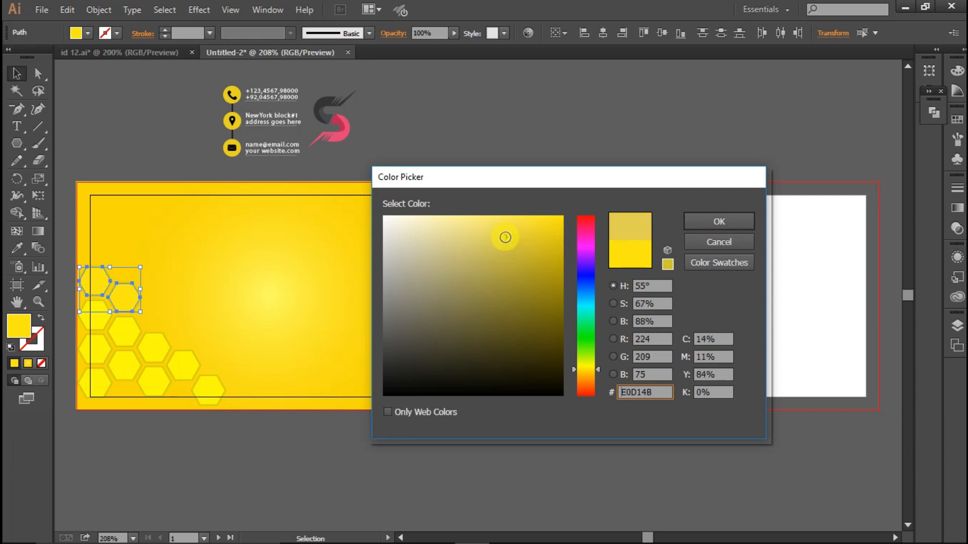
{"action": "left_click", "coordinate": [515, 259]}
{"action": "left_click_drag", "start_coordinate": [514, 263], "coordinate": [505, 220]}
{"action": "left_click", "coordinate": [704, 223]}
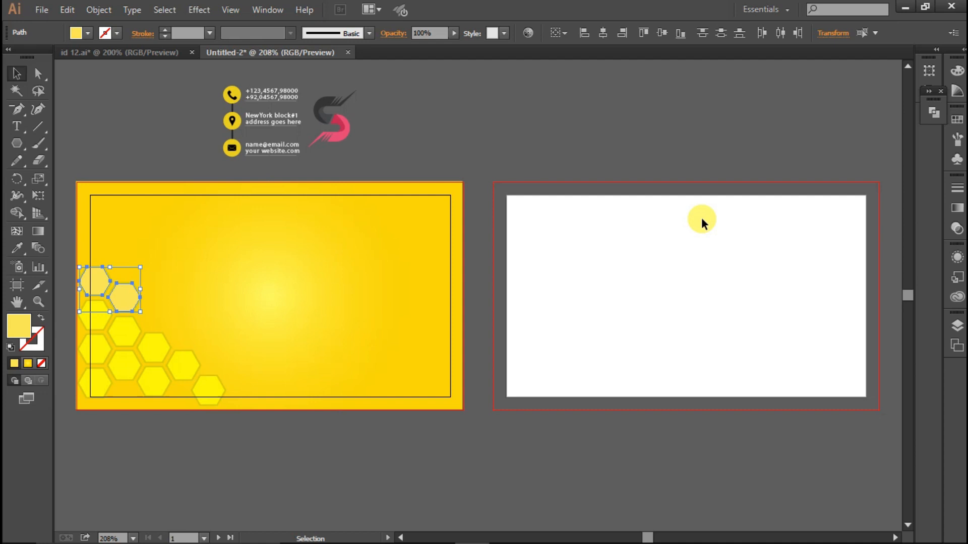
{"action": "left_click", "coordinate": [503, 117]}
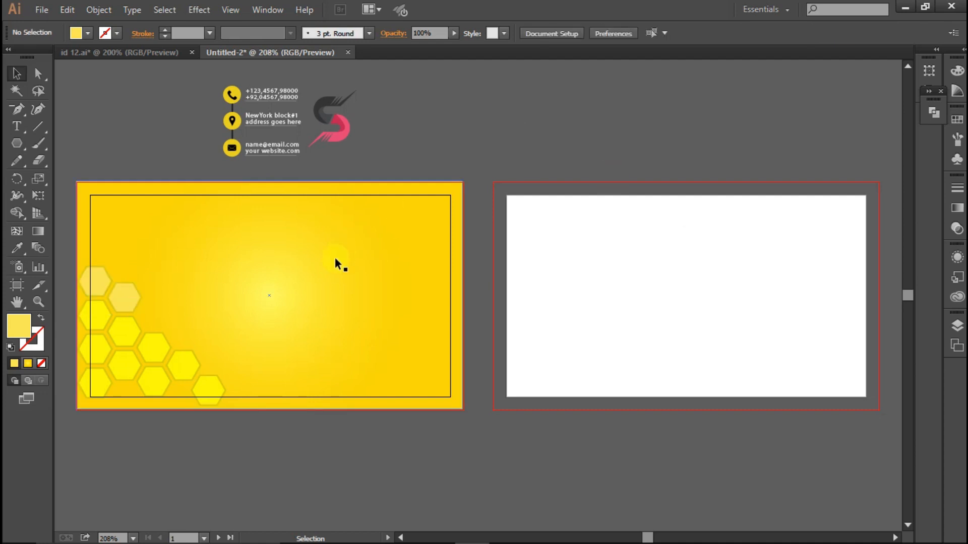
Ungroup the two hexagons in the honeycomb's third column so their inner shapes can be edited separately.
{"action": "right_click", "coordinate": [149, 349]}
{"action": "left_click", "coordinate": [178, 433]}
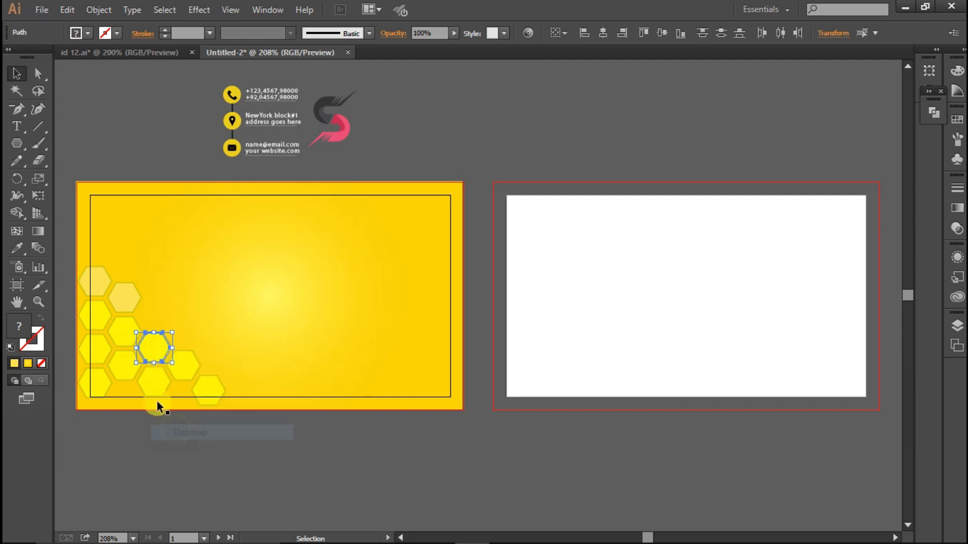
{"action": "right_click", "coordinate": [150, 385]}
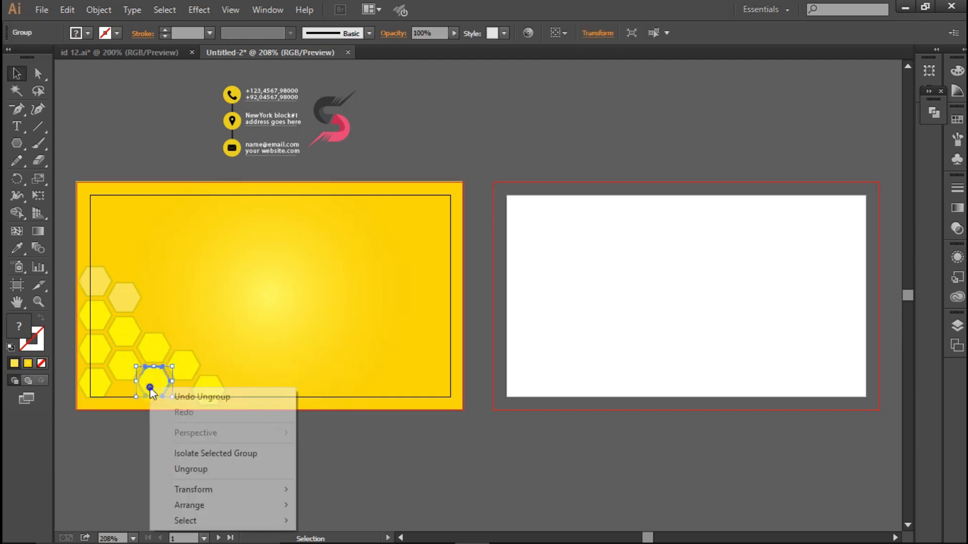
{"action": "left_click", "coordinate": [180, 467]}
{"action": "left_click", "coordinate": [181, 467]}
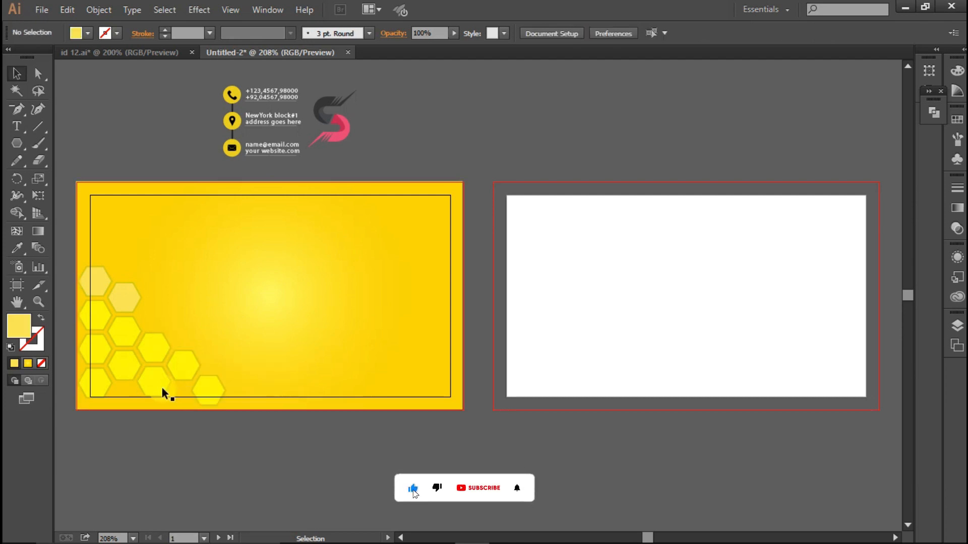
Recolor the inner shapes of both third-column hexagons by sampling the pale yellow of the second column's top hexagon.
{"action": "left_click", "coordinate": [156, 343]}
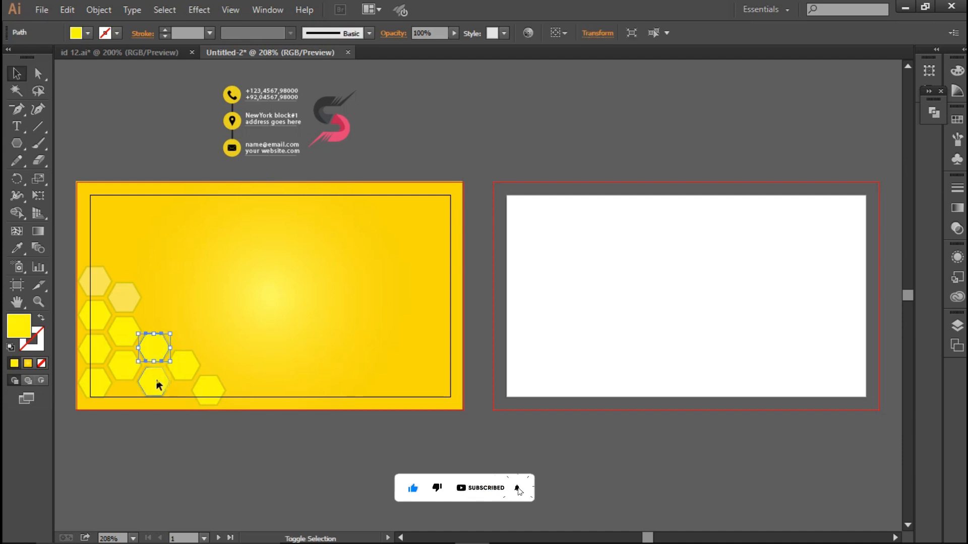
{"action": "left_click", "coordinate": [157, 382], "text": "shift"}
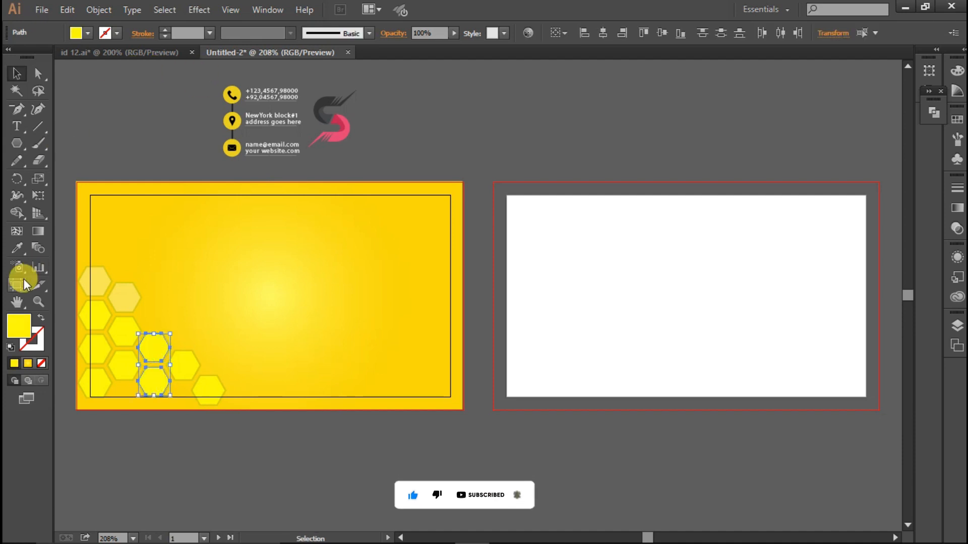
{"action": "left_click", "coordinate": [17, 247]}
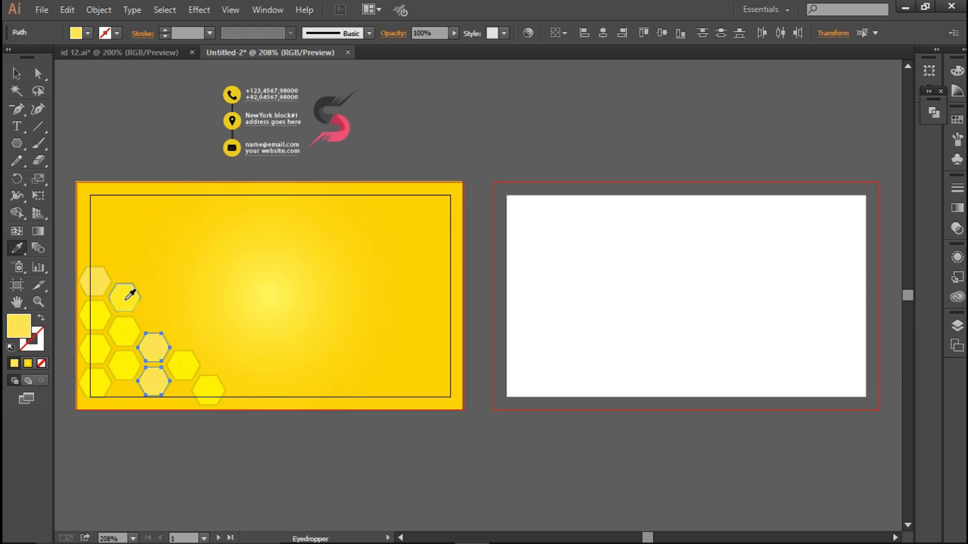
{"action": "left_click", "coordinate": [17, 74]}
{"action": "left_click", "coordinate": [101, 117]}
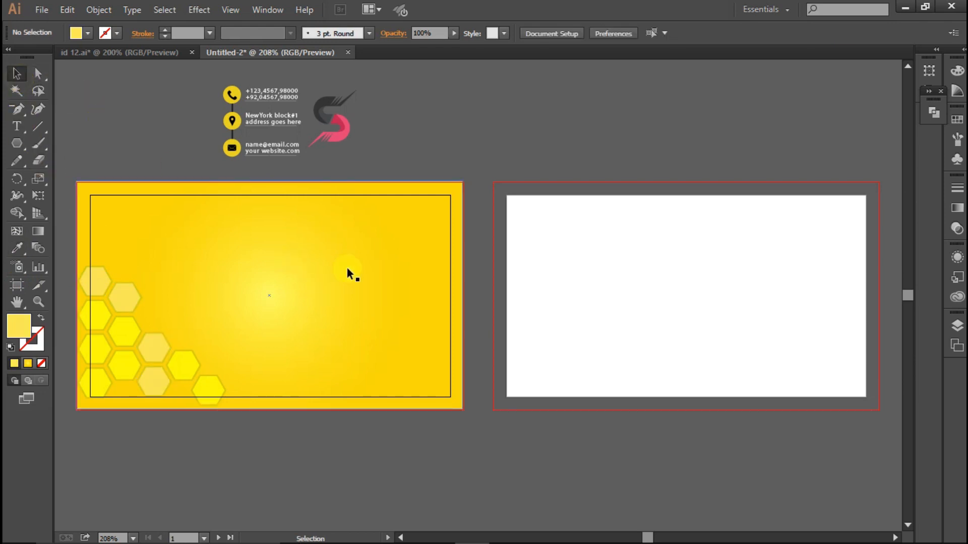
Move the gradient rectangle away from the honeycomb and group all the honeycomb's hexagons.
{"action": "left_click_drag", "start_coordinate": [292, 275], "coordinate": [529, 408]}
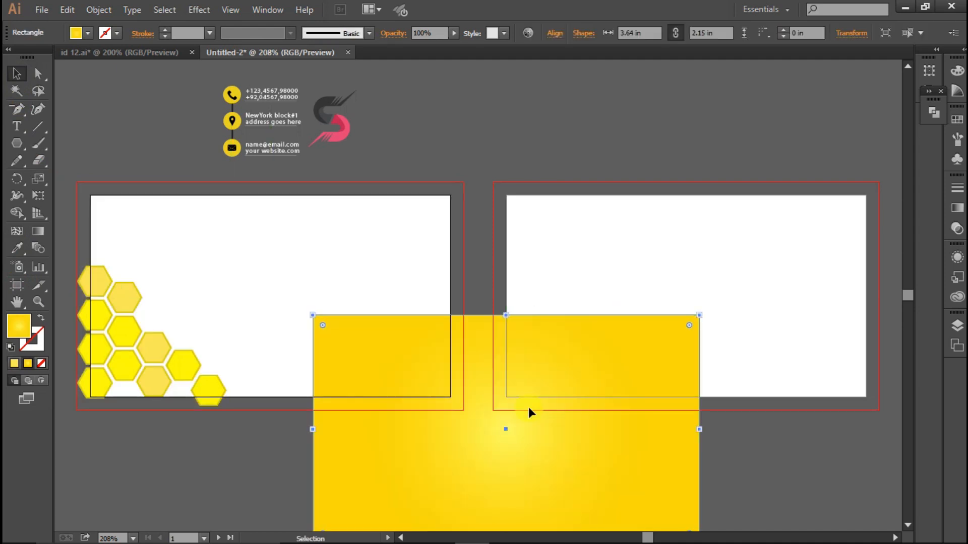
{"action": "left_click_drag", "start_coordinate": [57, 273], "coordinate": [230, 417]}
{"action": "right_click", "coordinate": [157, 349]}
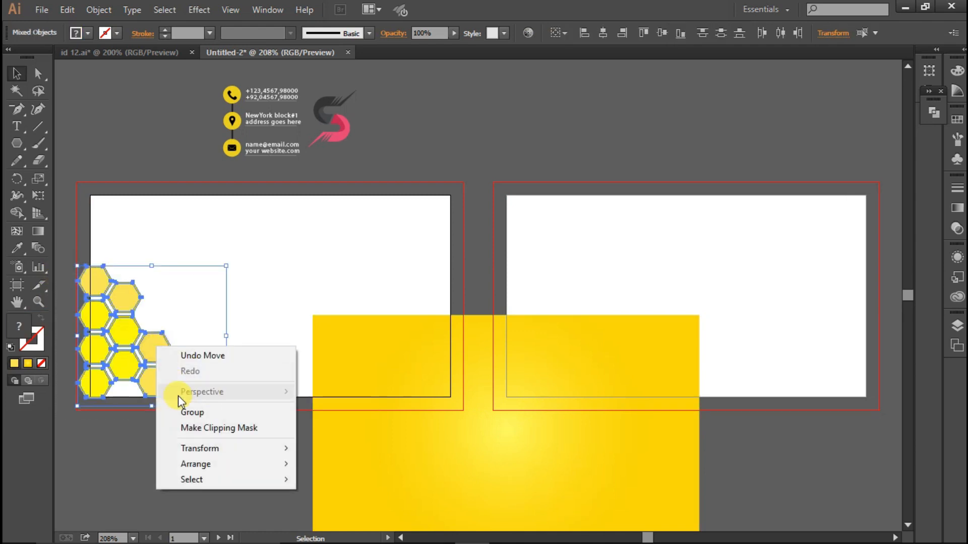
{"action": "left_click", "coordinate": [185, 410]}
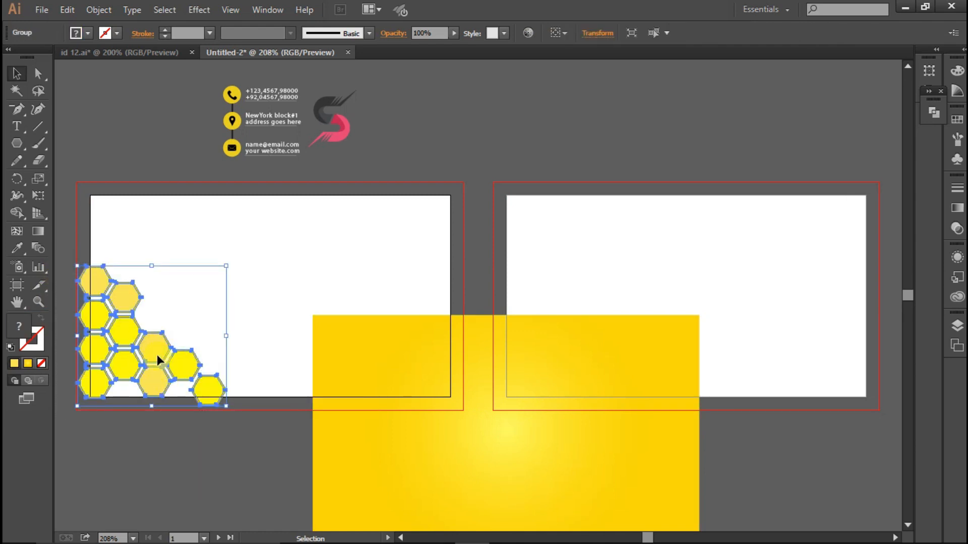
Reflect a copy of the honeycomb at a 136° axis angle and place it in the first card's upper-right corner.
{"action": "right_click", "coordinate": [157, 355]}
{"action": "mouse_move", "coordinate": [202, 458]}
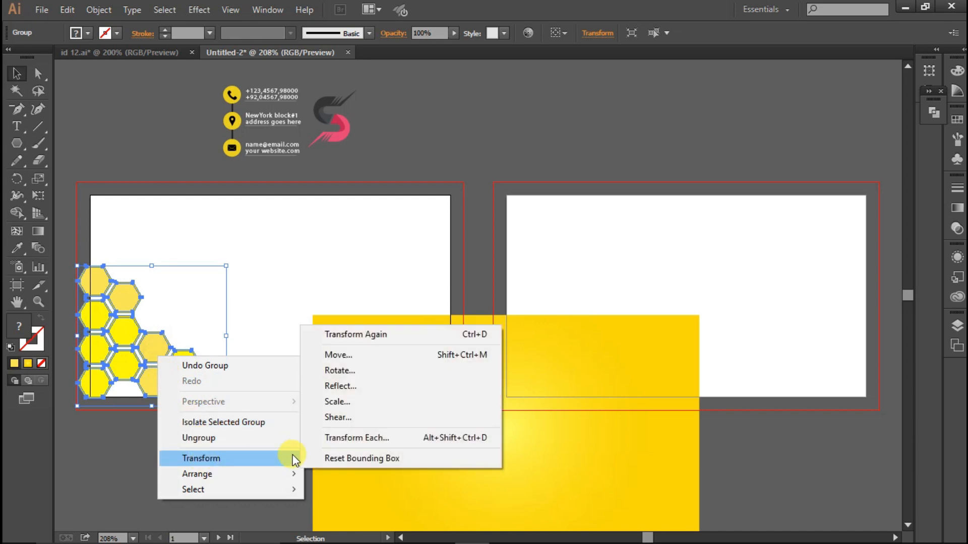
{"action": "left_click", "coordinate": [335, 386]}
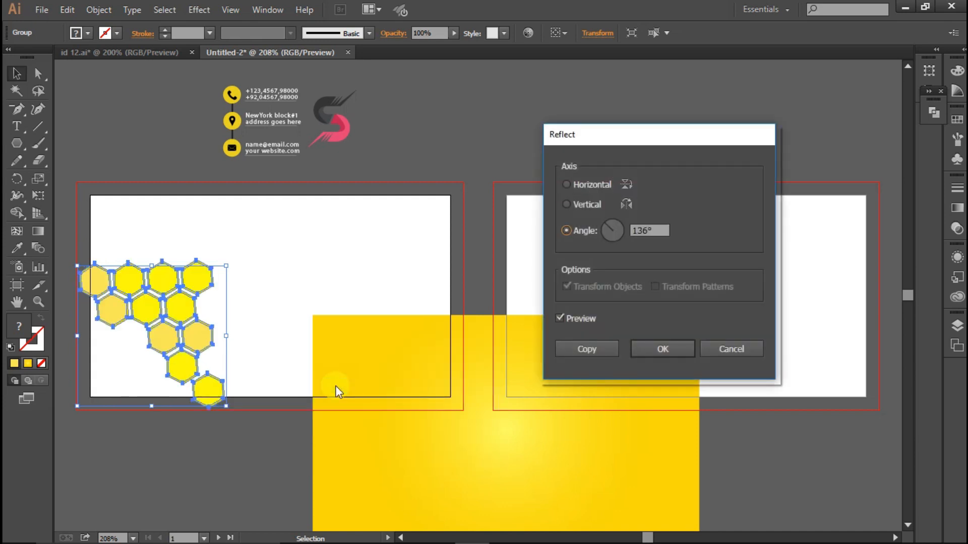
{"action": "left_click", "coordinate": [585, 350]}
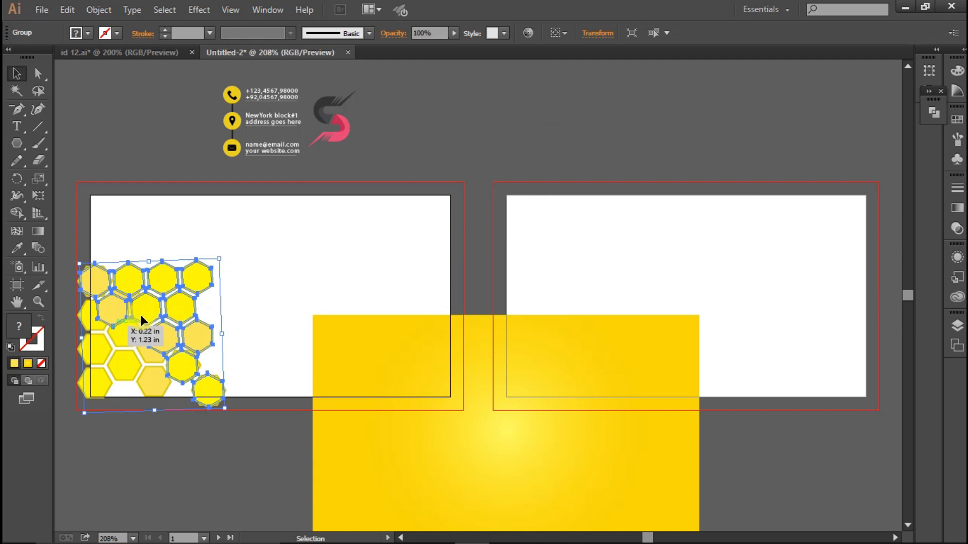
{"action": "left_click_drag", "start_coordinate": [148, 310], "coordinate": [404, 230]}
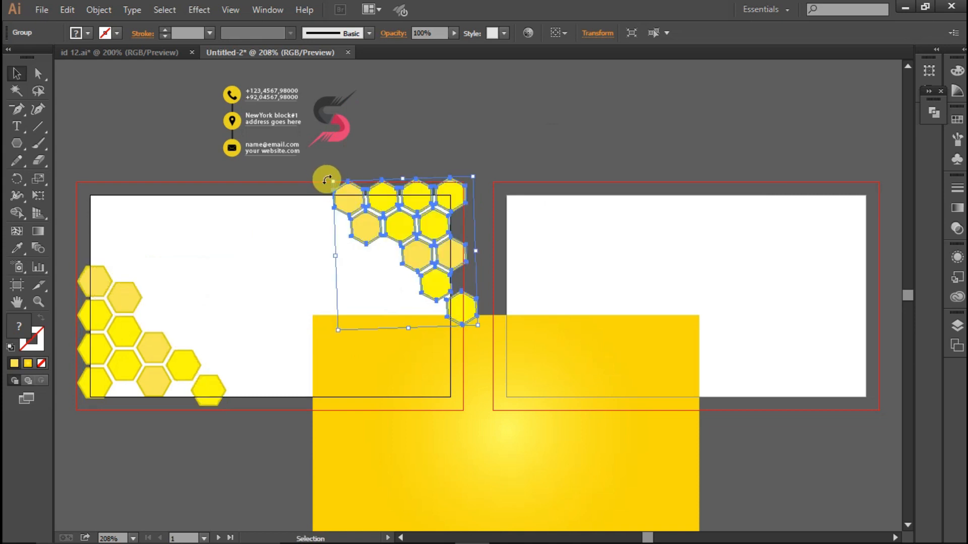
Rotate the mirrored honeycomb slightly until its top row runs level with the first card's top edge.
{"action": "left_click_drag", "start_coordinate": [326, 180], "coordinate": [327, 172]}
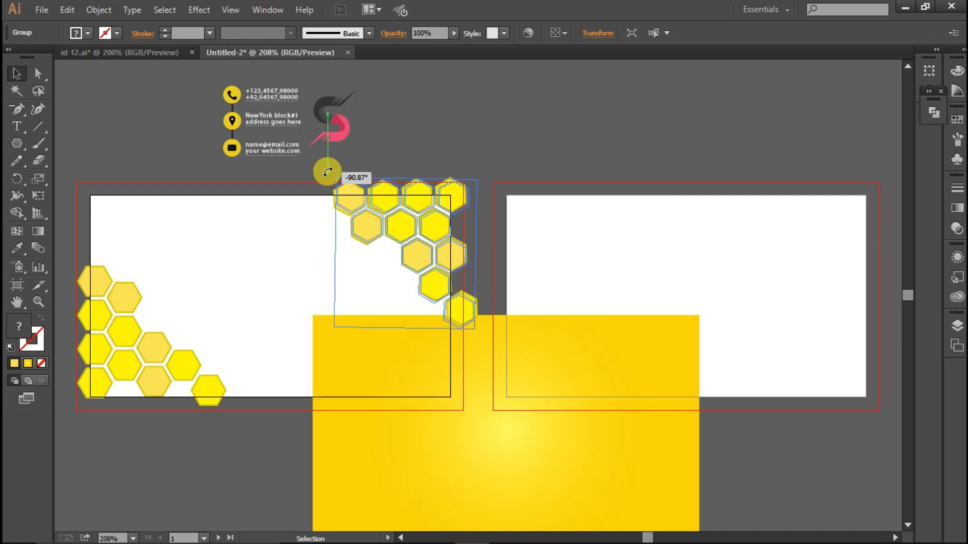
{"action": "left_click_drag", "start_coordinate": [328, 172], "coordinate": [327, 178]}
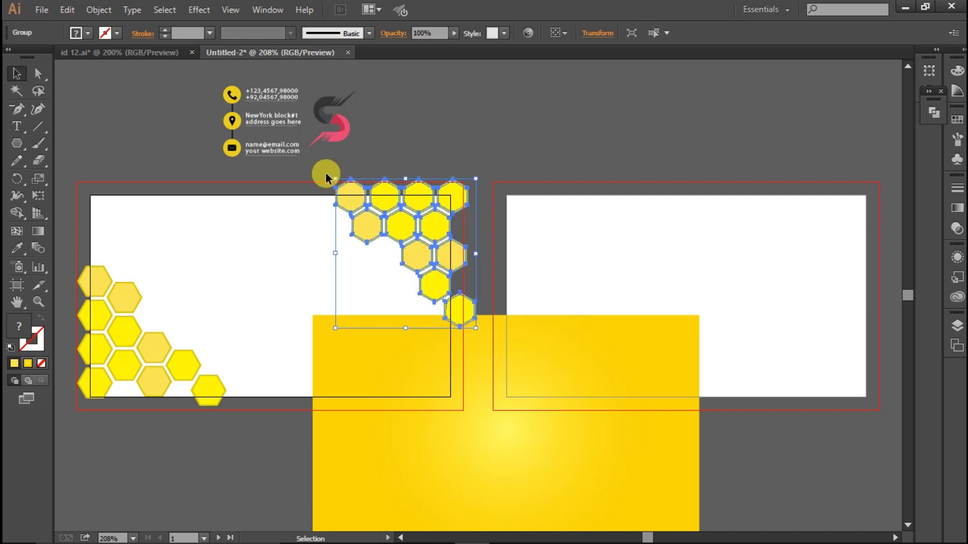
{"action": "left_click", "coordinate": [263, 470]}
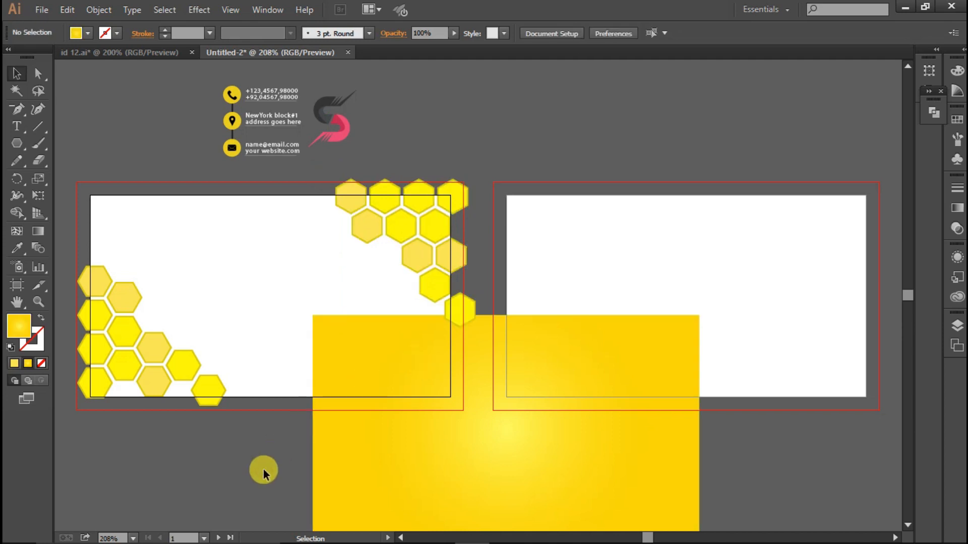
Move the gradient rectangle back over the first card so it fills the area out to the bleed edges.
{"action": "left_click_drag", "start_coordinate": [372, 483], "coordinate": [186, 366]}
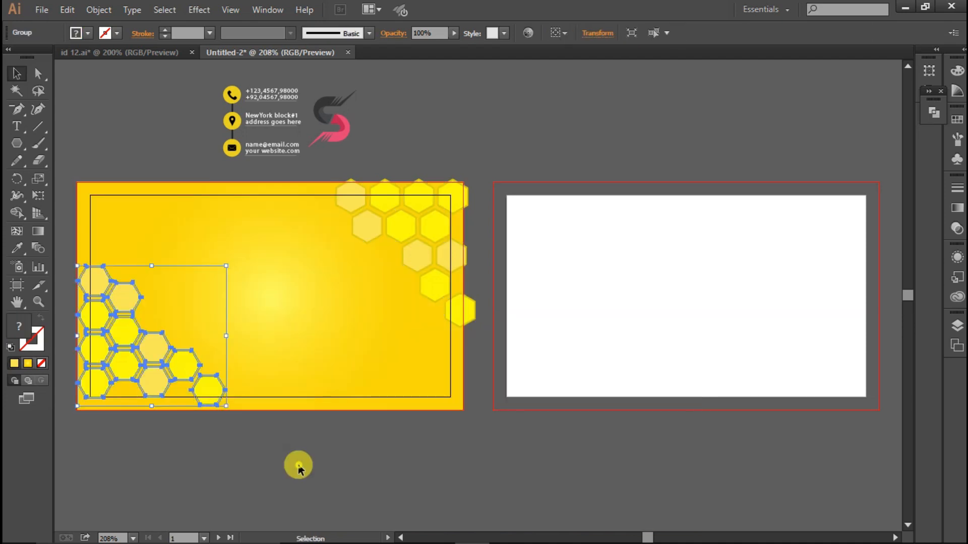
{"action": "left_click", "coordinate": [298, 464]}
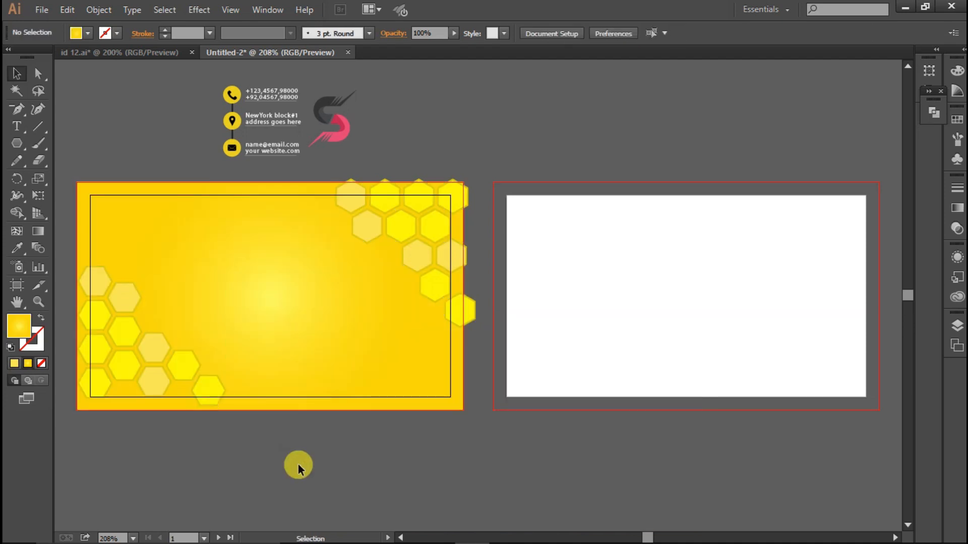
Duplicate the first card's upper-right honeycomb onto the second card and rotate the copy 90° counterclockwise.
{"action": "left_click", "coordinate": [407, 233]}
{"action": "left_click_drag", "start_coordinate": [406, 229], "coordinate": [559, 246]}
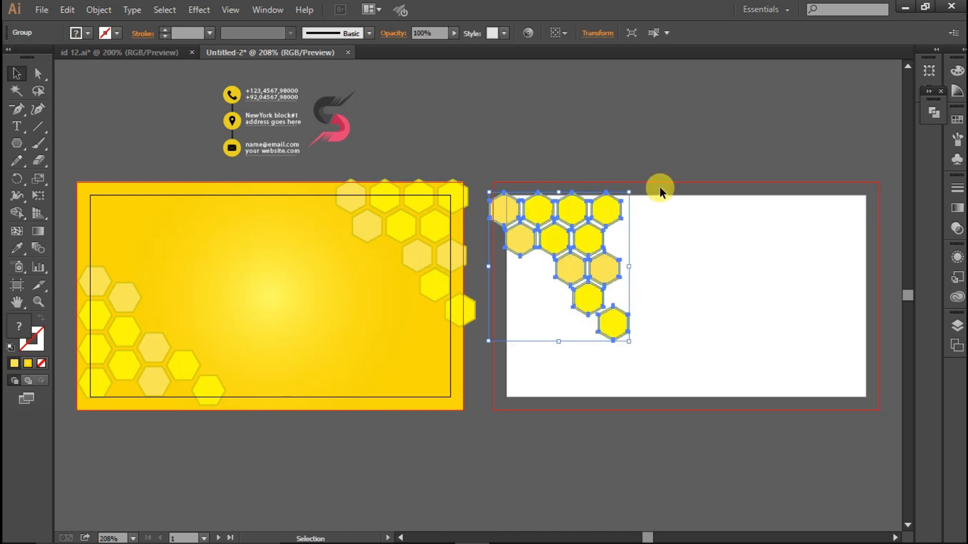
{"action": "left_click_drag", "start_coordinate": [633, 188], "coordinate": [425, 136]}
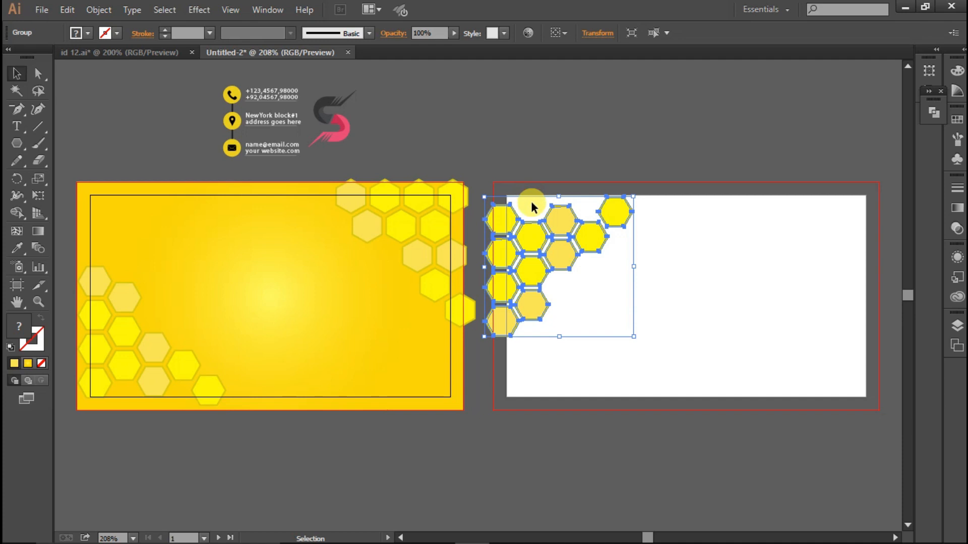
Position the rotated honeycomb in the second card's upper-left corner, extending past the card edges into the bleed.
{"action": "left_click_drag", "start_coordinate": [528, 235], "coordinate": [538, 224]}
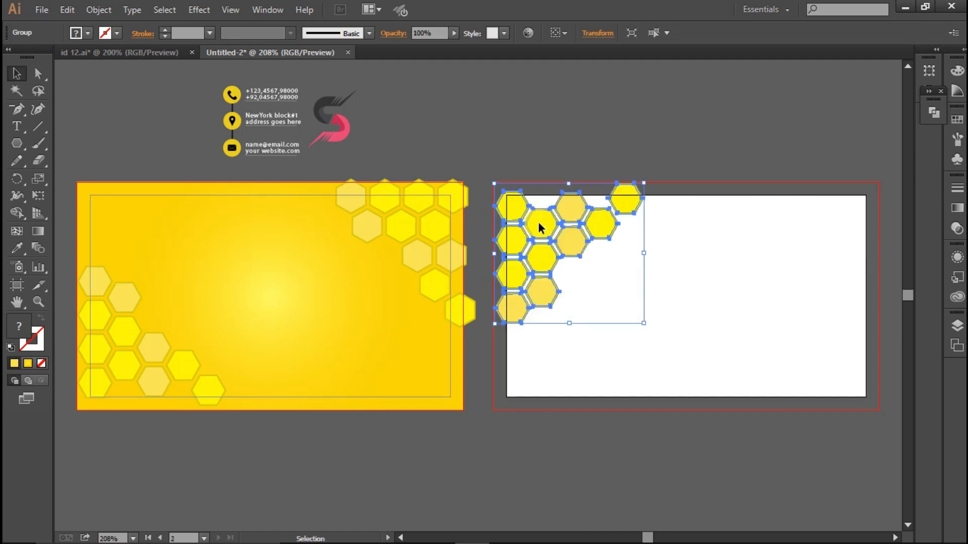
{"action": "key", "text": "Up"}
{"action": "key", "text": "Up"}
{"action": "key", "text": "Right"}
{"action": "key", "text": "Up"}
{"action": "key", "text": "Up"}
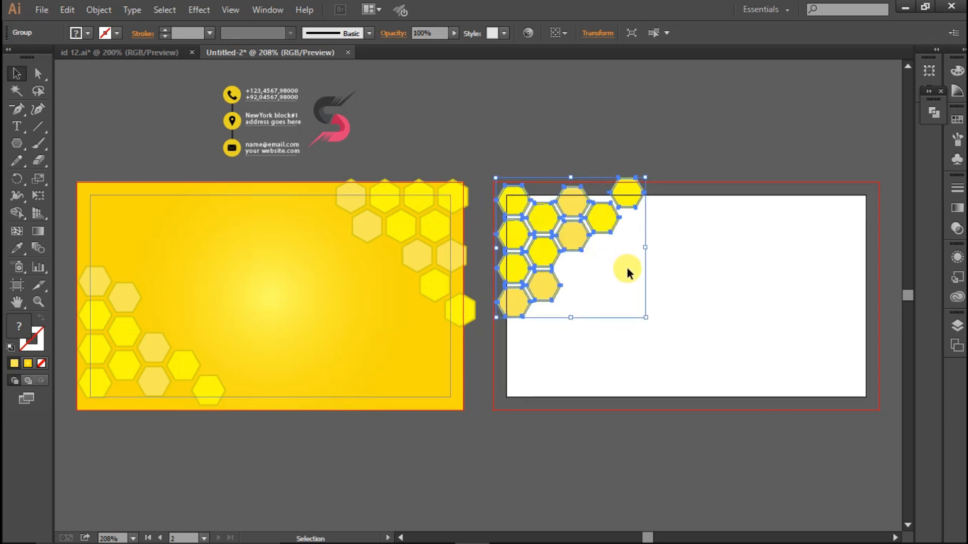
{"action": "left_click", "coordinate": [568, 134]}
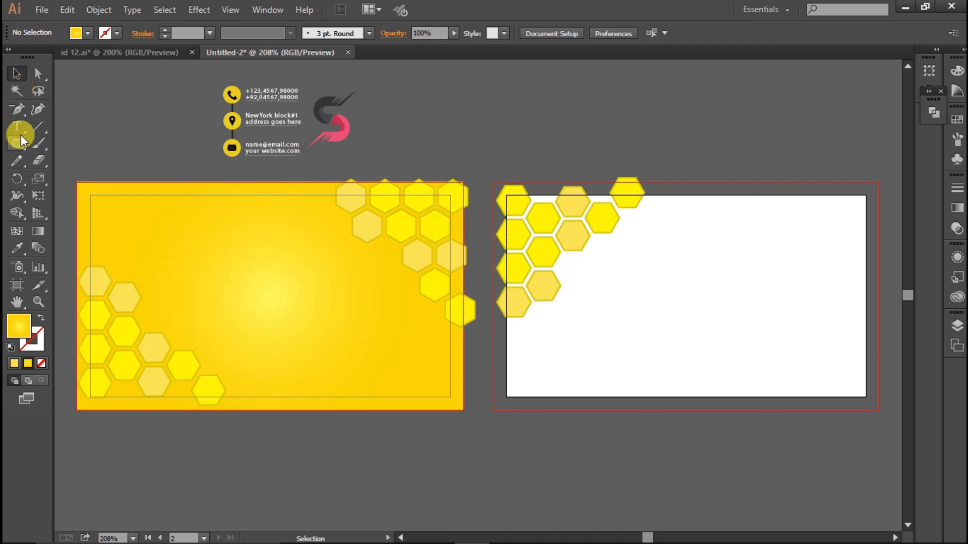
Ungroup the honeycomb on the second card.
{"action": "right_click", "coordinate": [573, 205]}
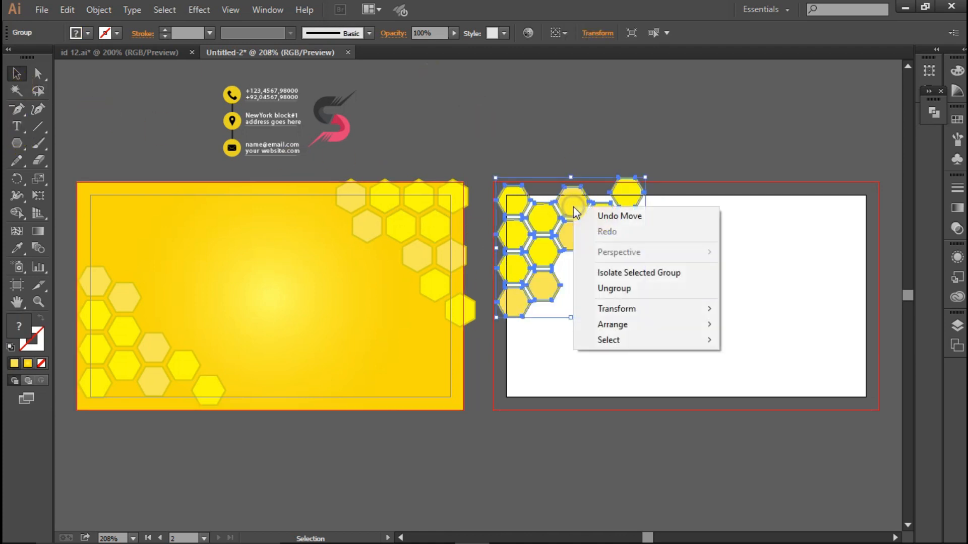
{"action": "left_click", "coordinate": [600, 284]}
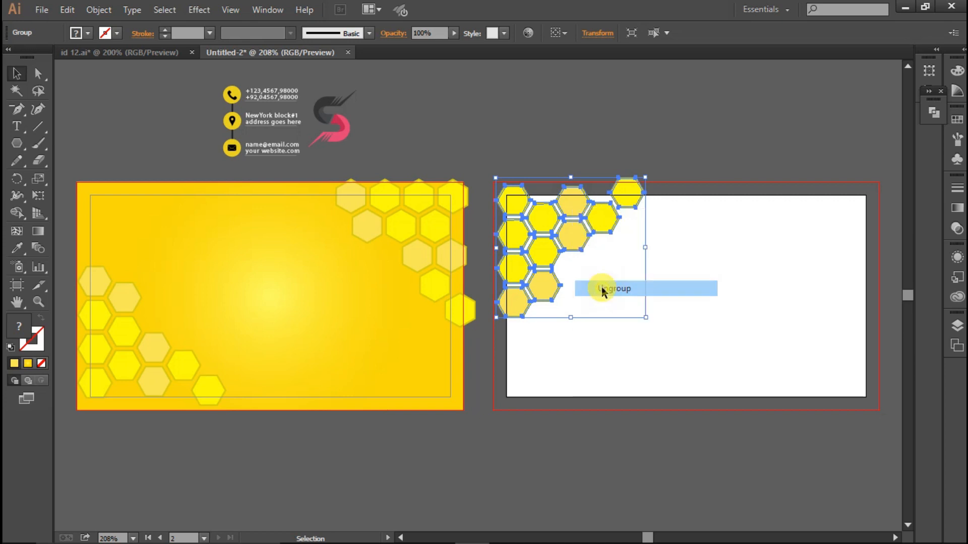
{"action": "left_click", "coordinate": [570, 131]}
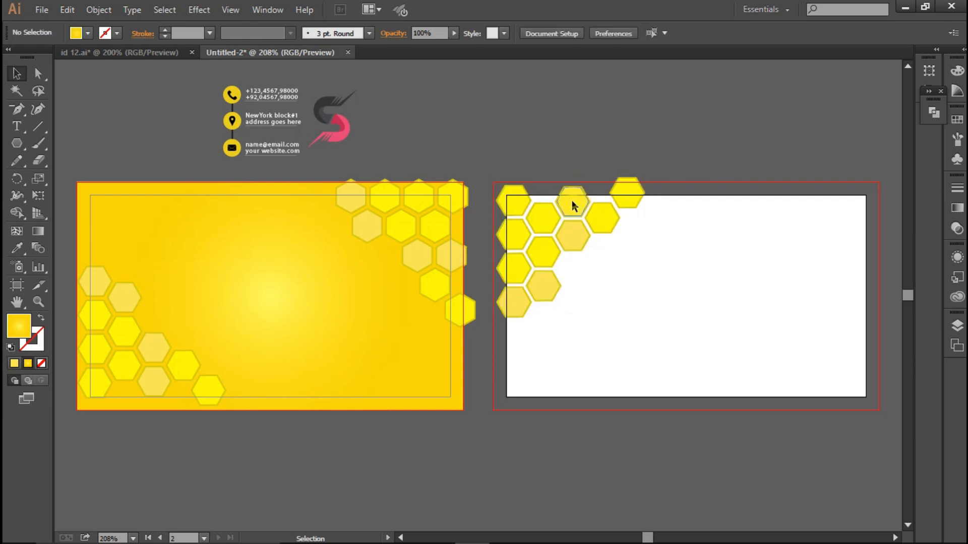
{"action": "left_click", "coordinate": [572, 204]}
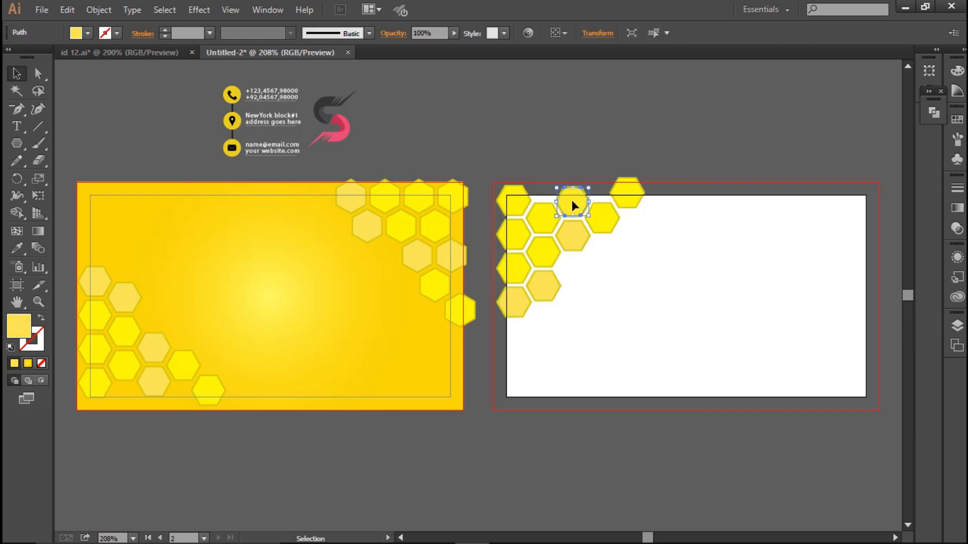
{"action": "left_click", "coordinate": [572, 241], "text": "shift"}
{"action": "left_click", "coordinate": [570, 150]}
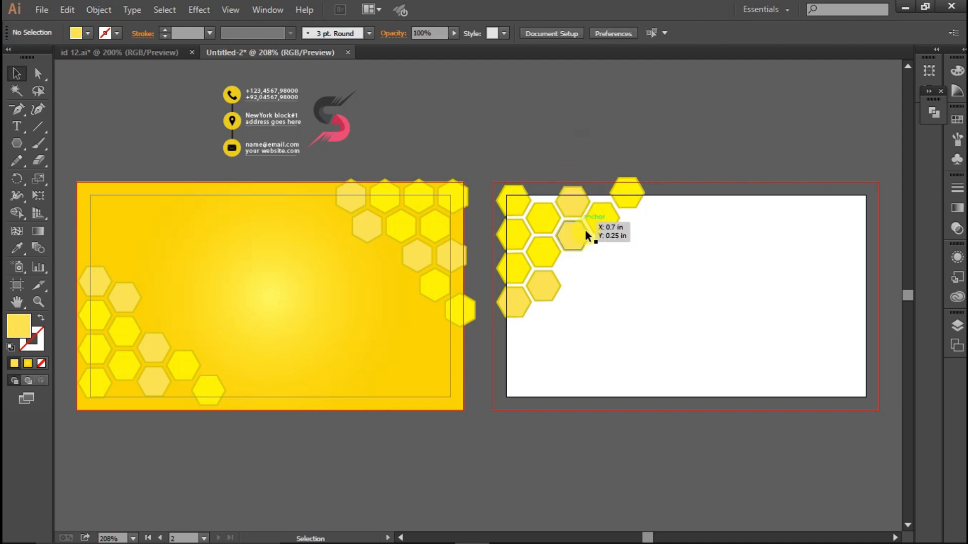
Recolor the four pale-yellow hexagon faces of the second card's honeycomb to a dark gray swatch.
{"action": "key", "text": "a"}
{"action": "key", "text": "ctrl+plus"}
{"action": "key", "text": "v"}
{"action": "left_click", "coordinate": [525, 321]}
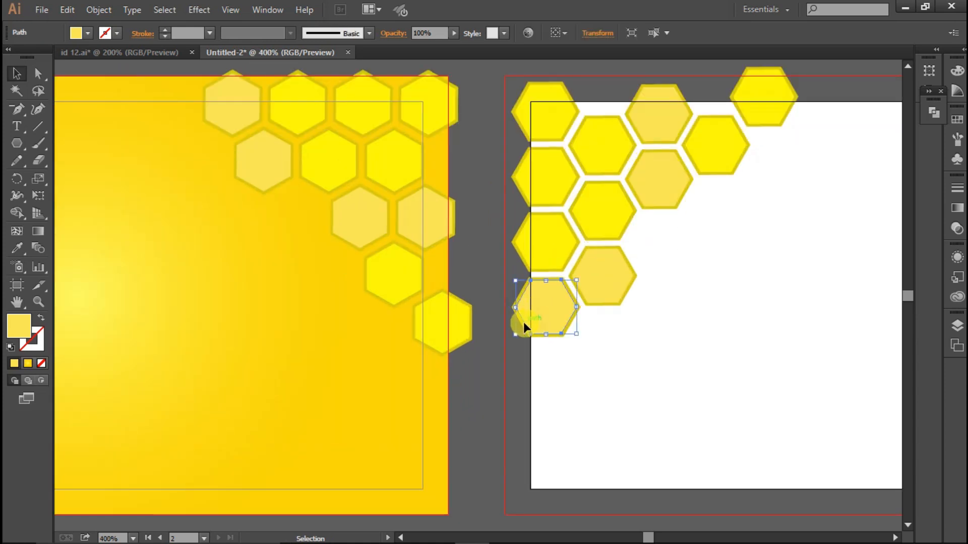
{"action": "left_click", "coordinate": [500, 322]}
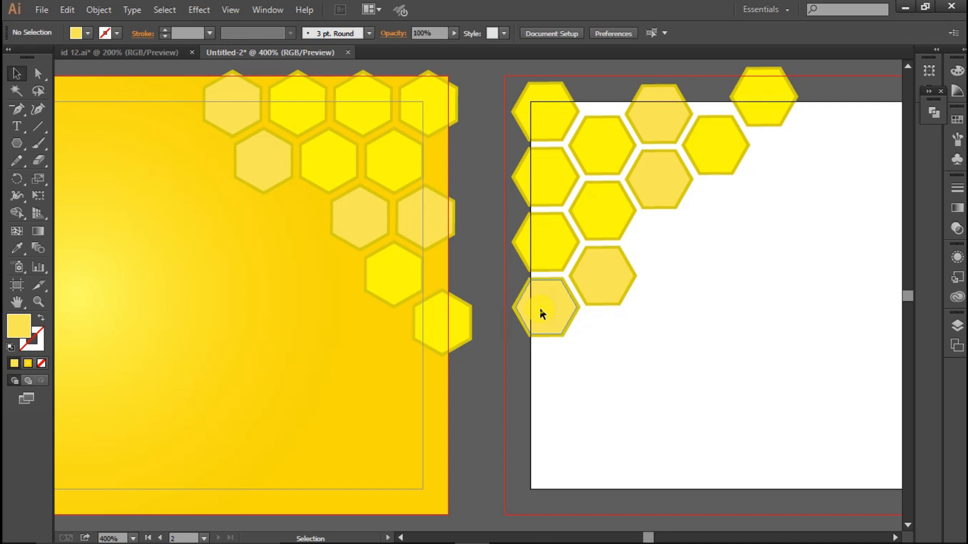
{"action": "left_click", "coordinate": [542, 314]}
{"action": "left_click", "coordinate": [597, 281], "text": "shift"}
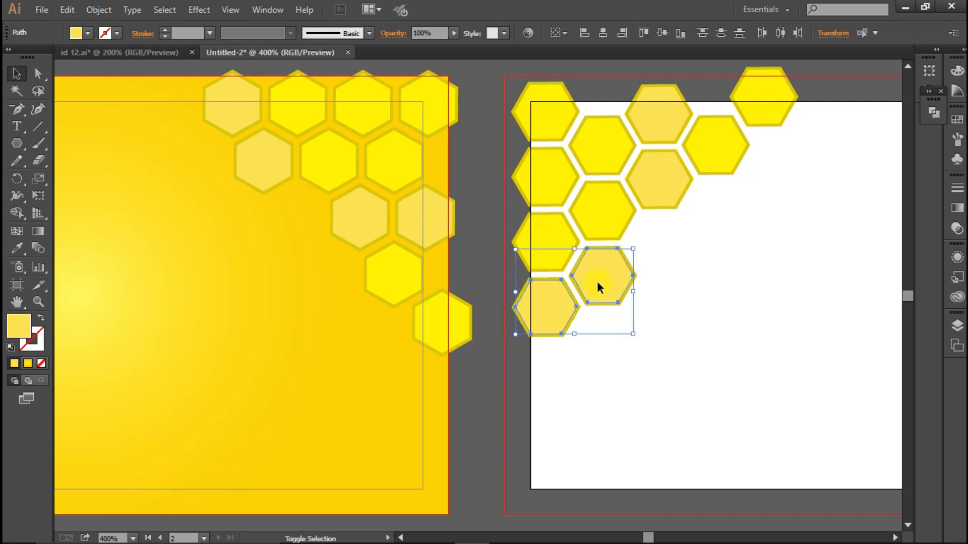
{"action": "left_click", "coordinate": [662, 177], "text": "shift"}
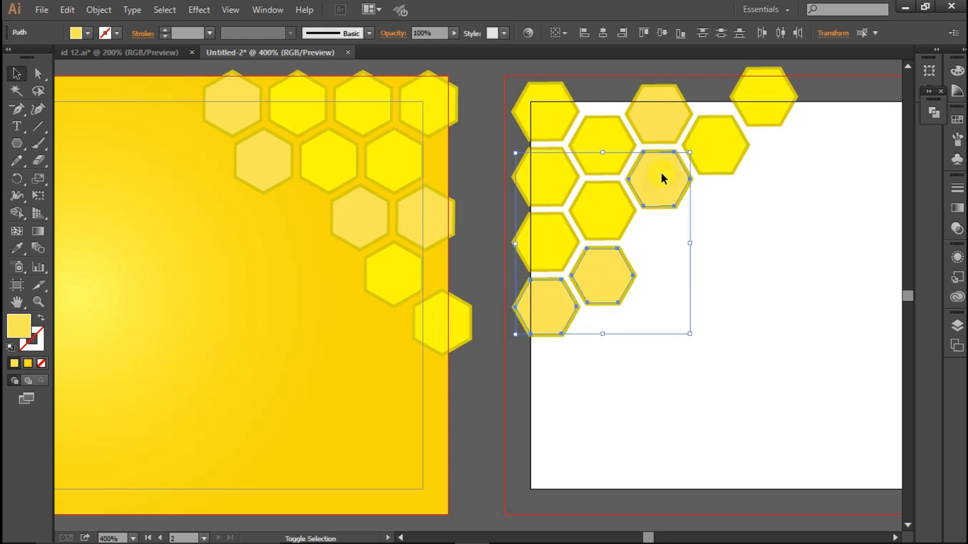
{"action": "left_click", "coordinate": [660, 123], "text": "shift"}
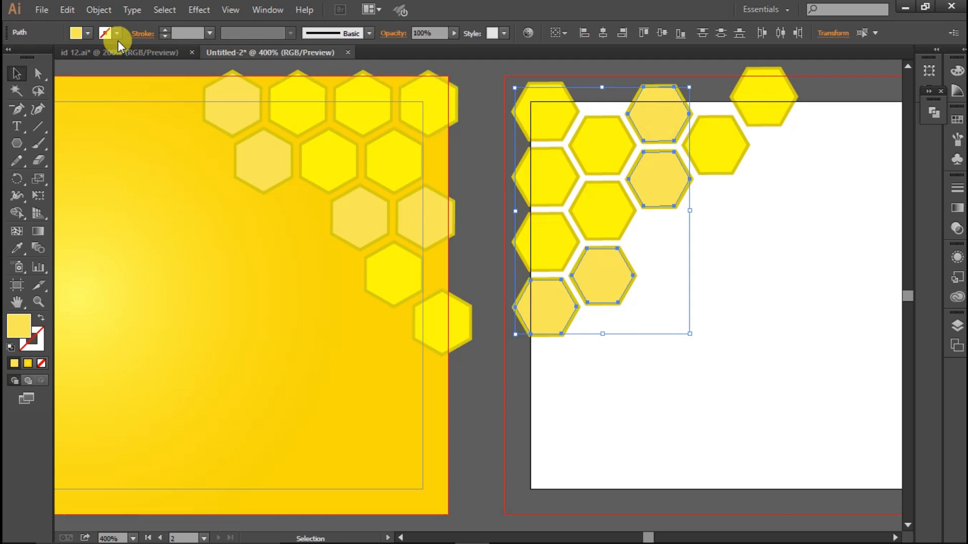
{"action": "left_click", "coordinate": [88, 33]}
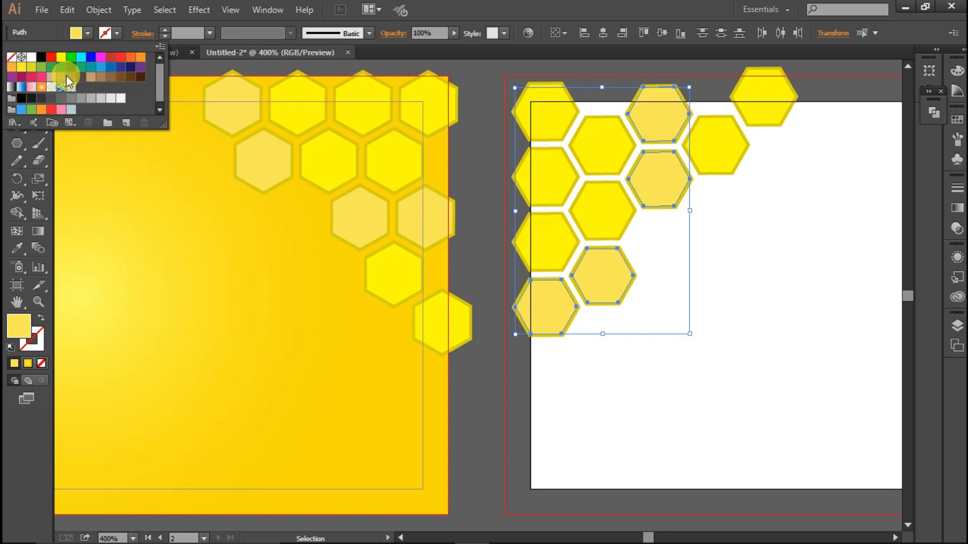
{"action": "left_click", "coordinate": [41, 99]}
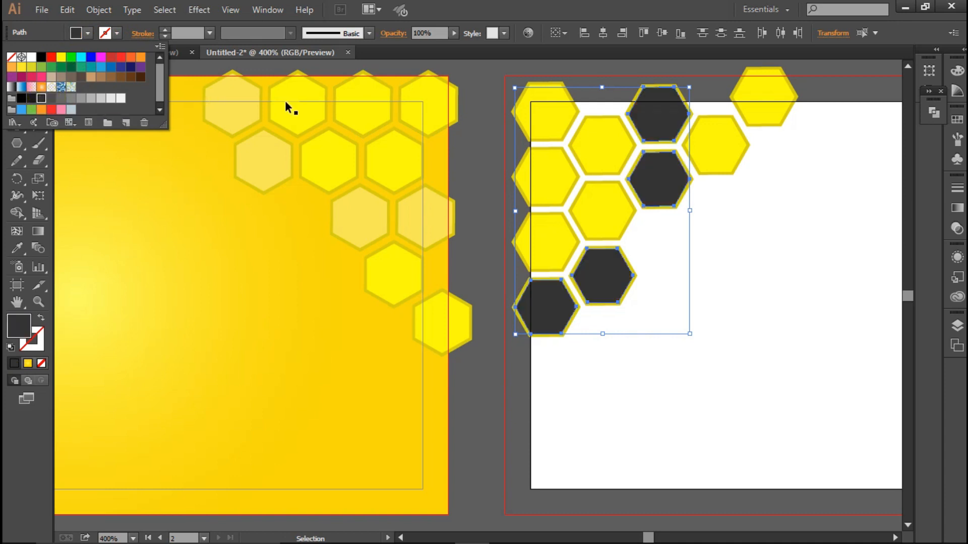
{"action": "left_click", "coordinate": [498, 83]}
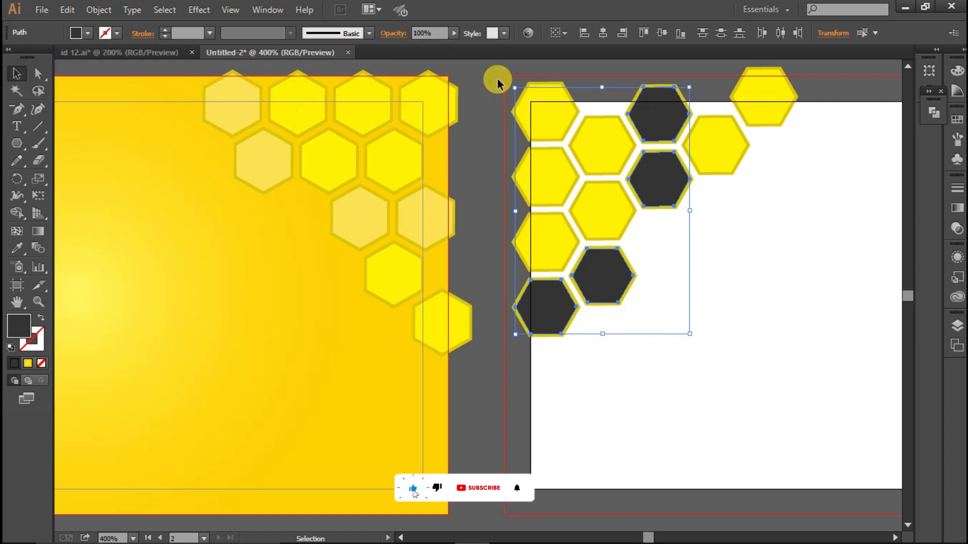
{"action": "left_click", "coordinate": [498, 83]}
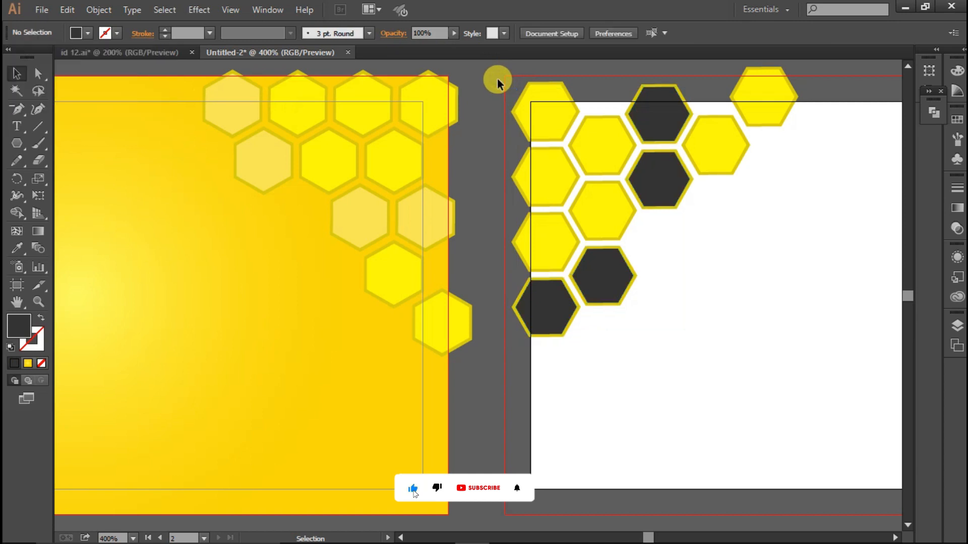
Recolor the borders of the four dark hexagons on the second card to a medium gray, one swatch lighter than R=77 G=77 B=77.
{"action": "left_click", "coordinate": [643, 92]}
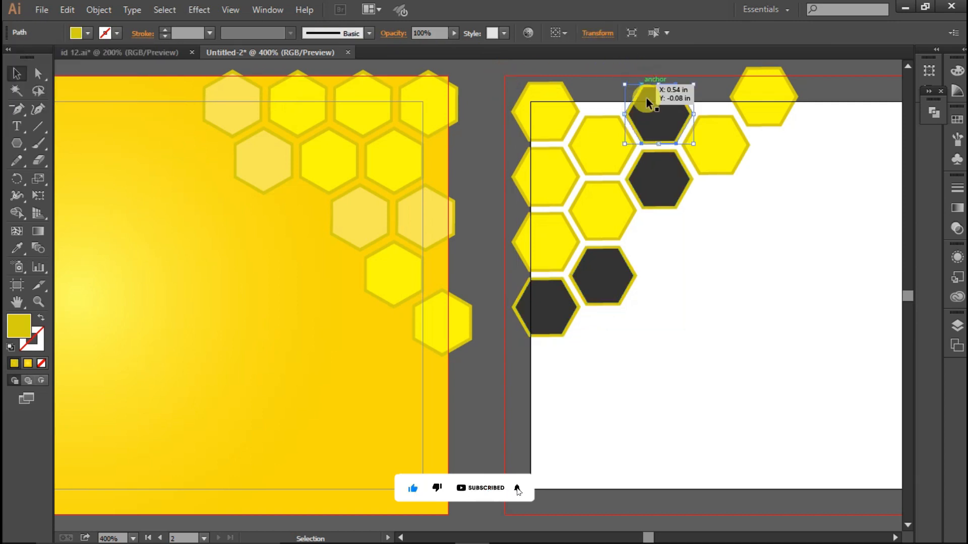
{"action": "left_click", "coordinate": [679, 205], "text": "shift"}
{"action": "left_click", "coordinate": [628, 295], "text": "shift"}
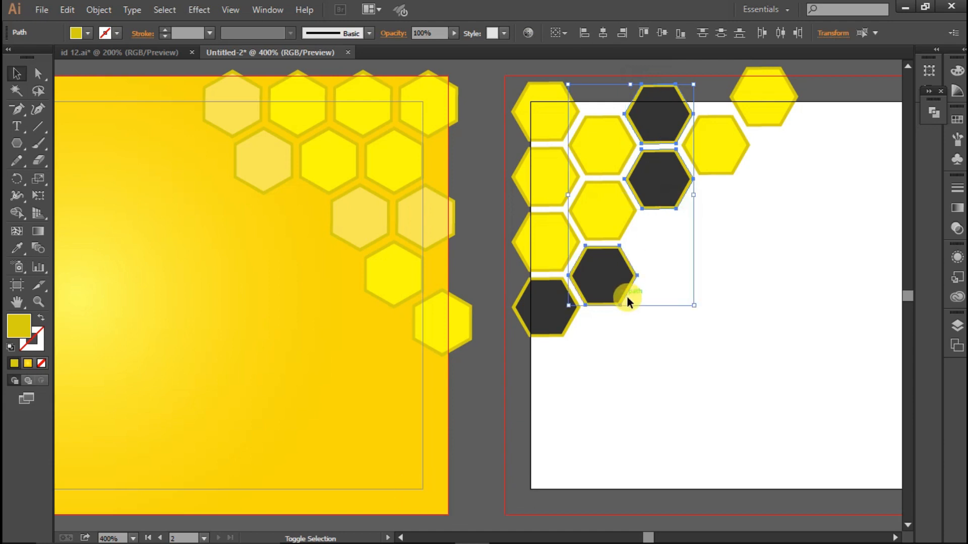
{"action": "left_click", "coordinate": [567, 331], "text": "shift"}
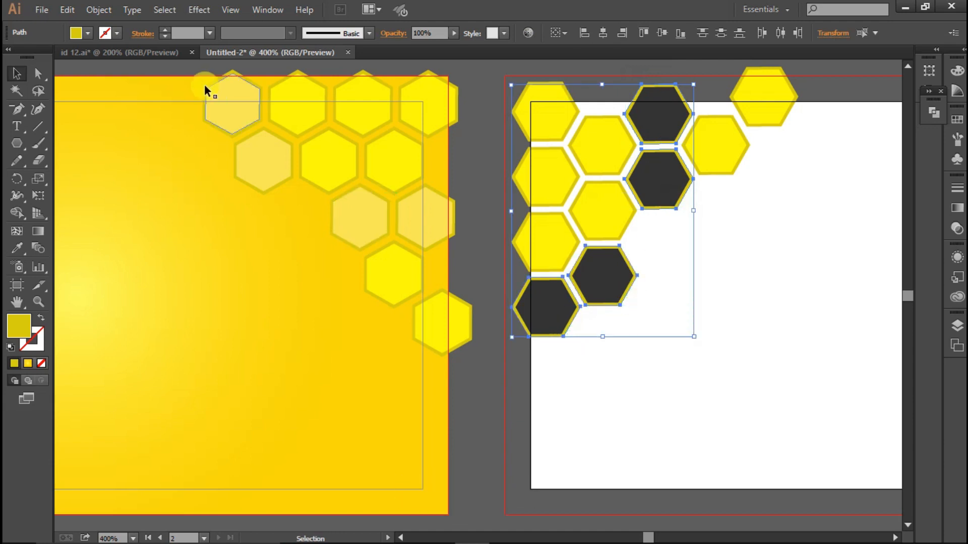
{"action": "left_click", "coordinate": [84, 32]}
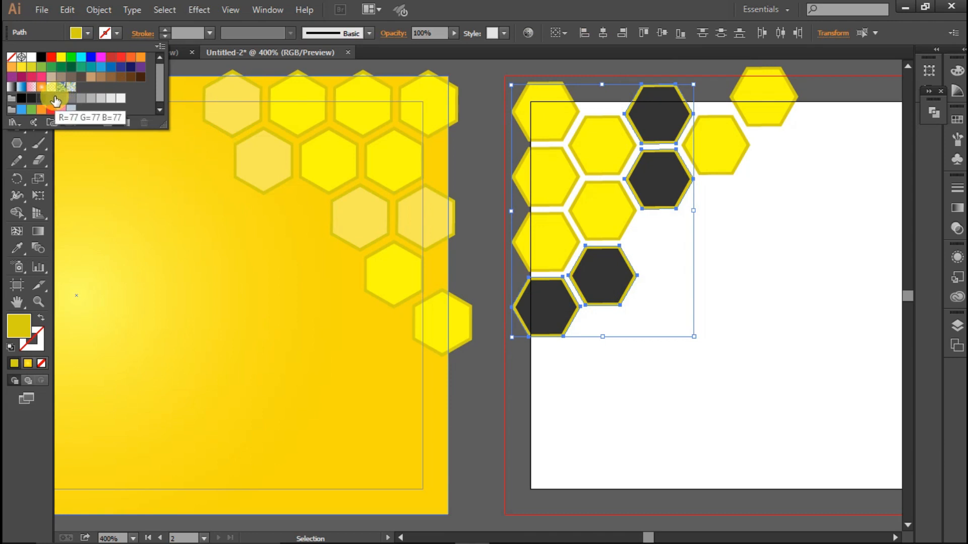
{"action": "left_click", "coordinate": [53, 98]}
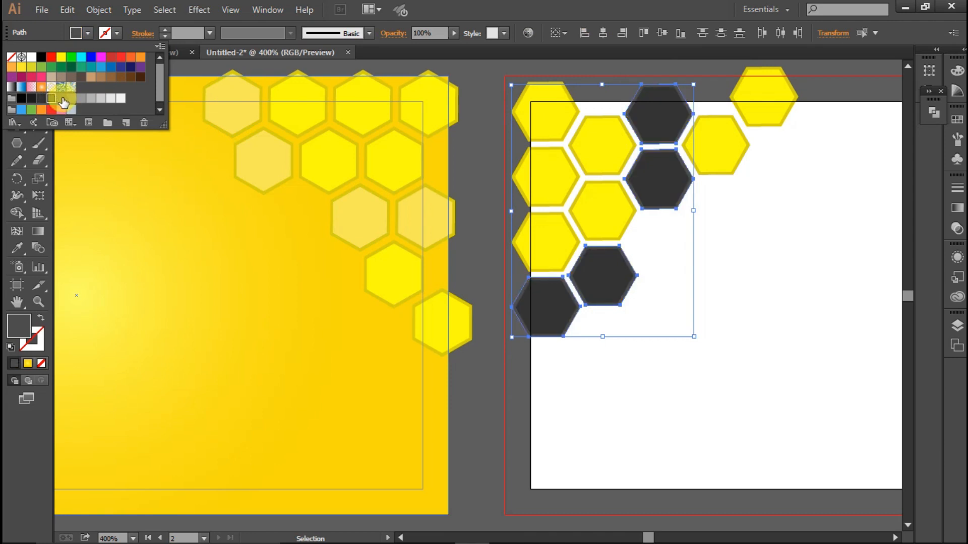
{"action": "left_click", "coordinate": [61, 97]}
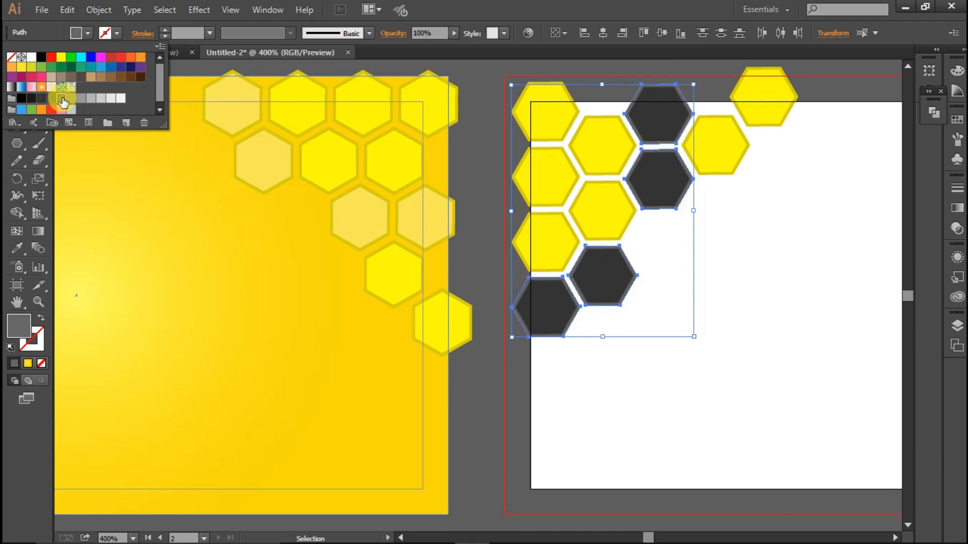
{"action": "left_click", "coordinate": [464, 134]}
{"action": "left_click", "coordinate": [464, 135]}
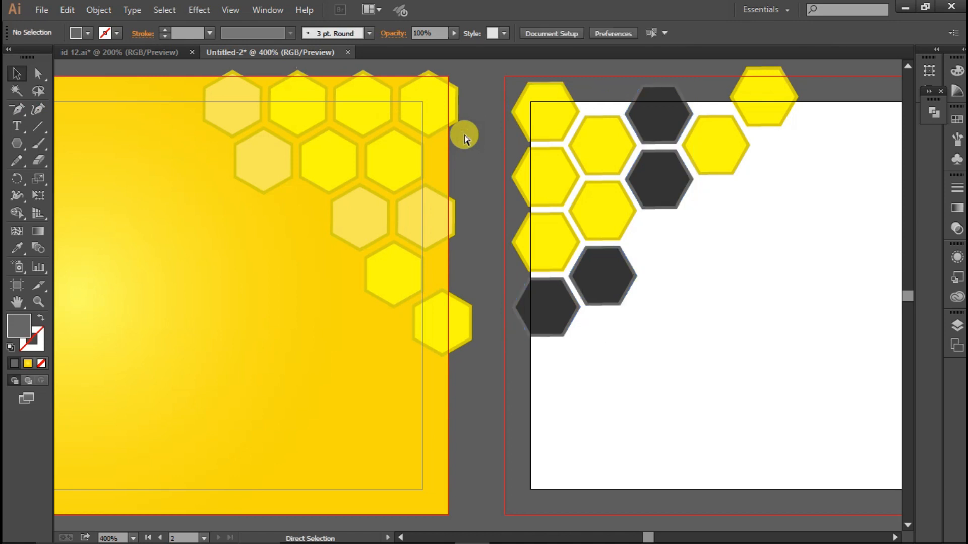
Draw a 3.64 × 2.15 in rectangle over the second card out to its bleed edges and send it to the back.
{"action": "key", "text": "ctrl+minus"}
{"action": "key", "text": "ctrl+minus"}
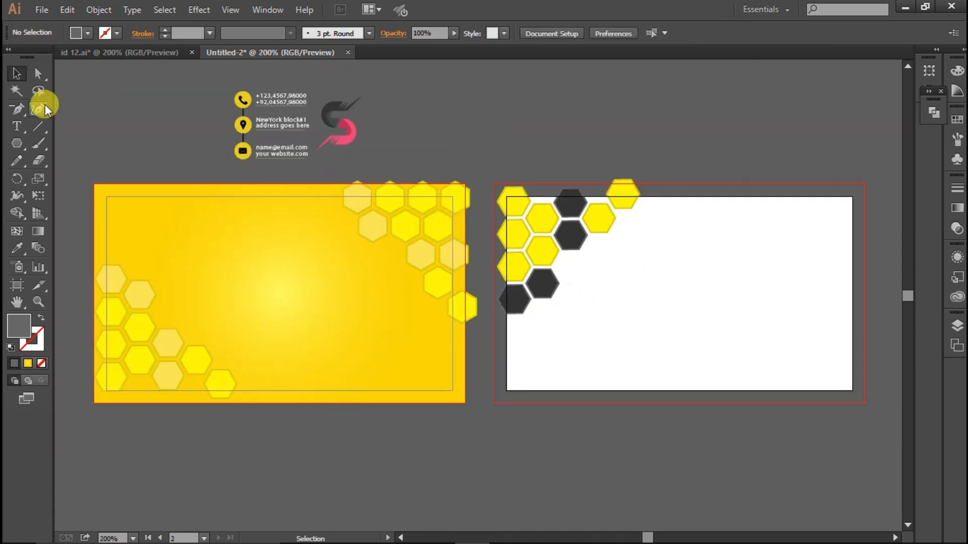
{"action": "left_click", "coordinate": [17, 143]}
{"action": "left_click", "coordinate": [44, 150]}
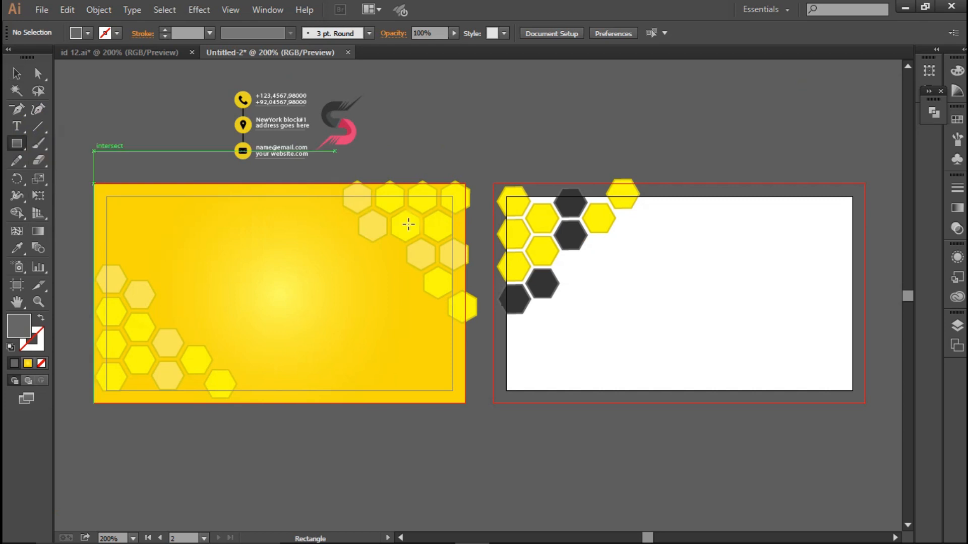
{"action": "left_click_drag", "start_coordinate": [494, 184], "coordinate": [864, 403]}
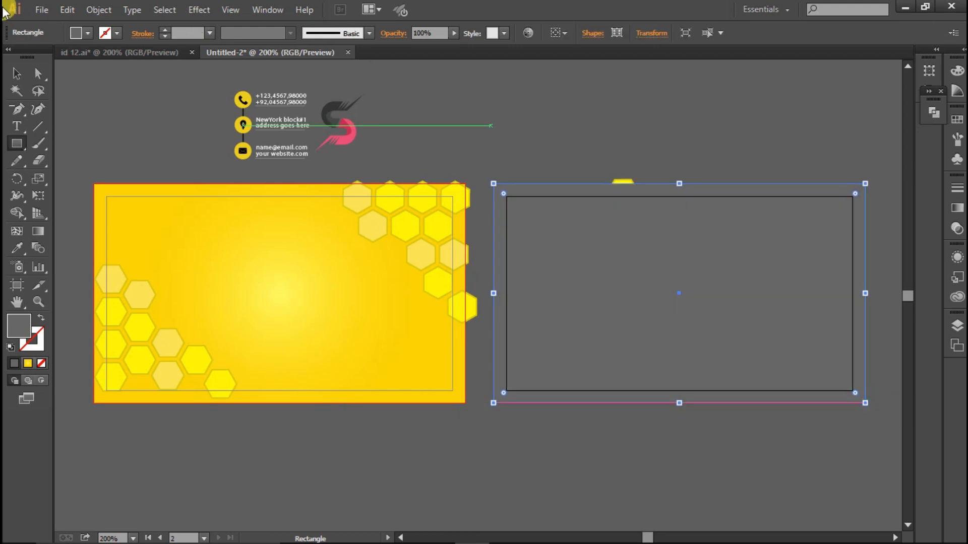
{"action": "left_click", "coordinate": [17, 74]}
{"action": "right_click", "coordinate": [634, 258]}
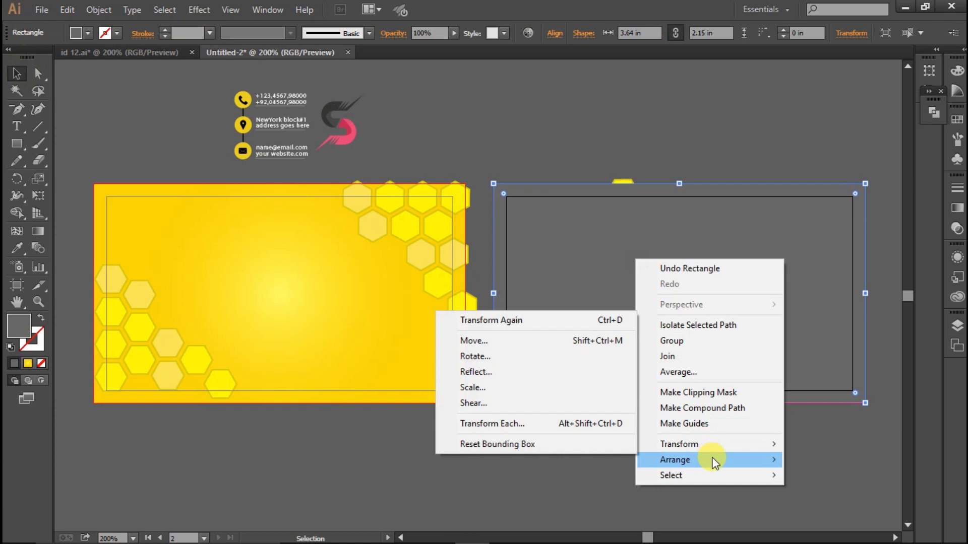
{"action": "mouse_move", "coordinate": [715, 462]}
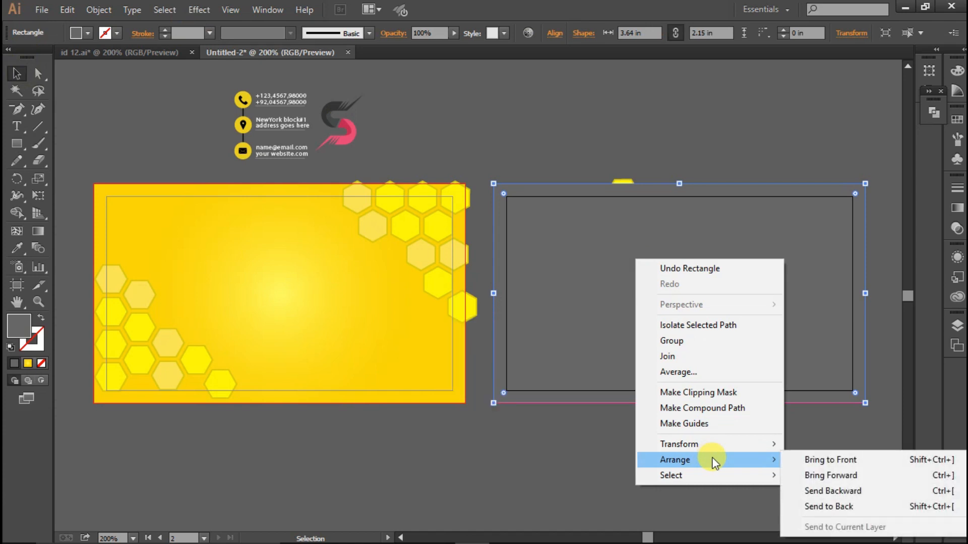
{"action": "left_click", "coordinate": [820, 506]}
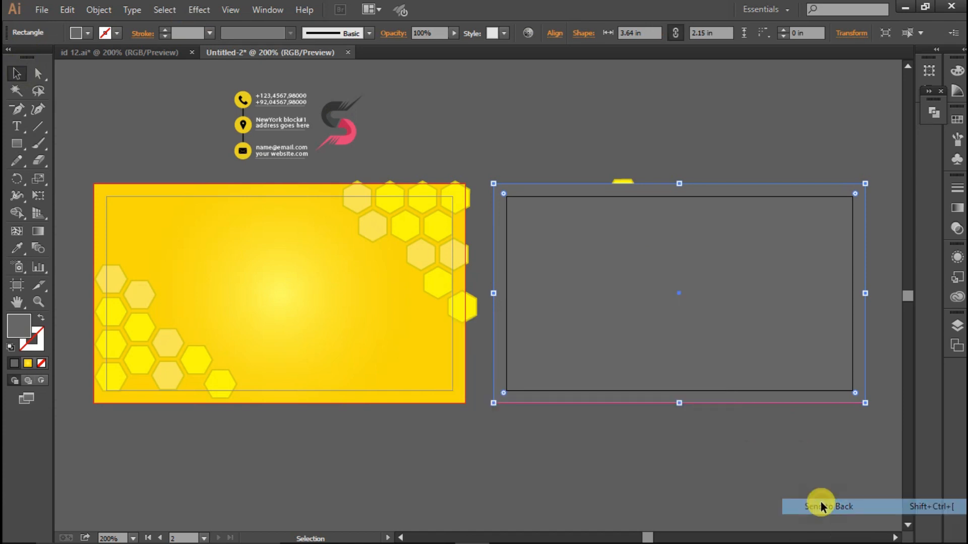
Fill the second card's background rectangle with the white-to-orange radial gradient swatch.
{"action": "left_click", "coordinate": [83, 35]}
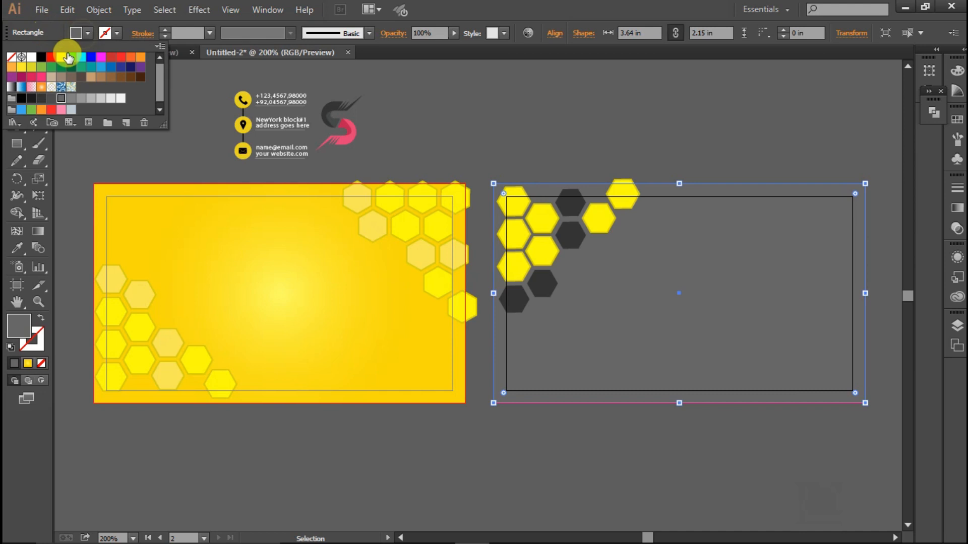
{"action": "left_click", "coordinate": [31, 99]}
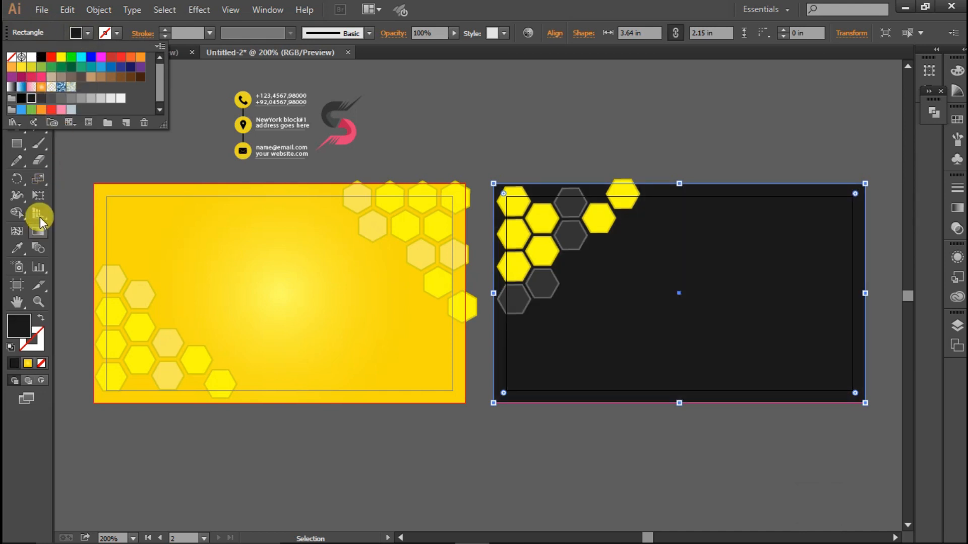
{"action": "left_click", "coordinate": [40, 87]}
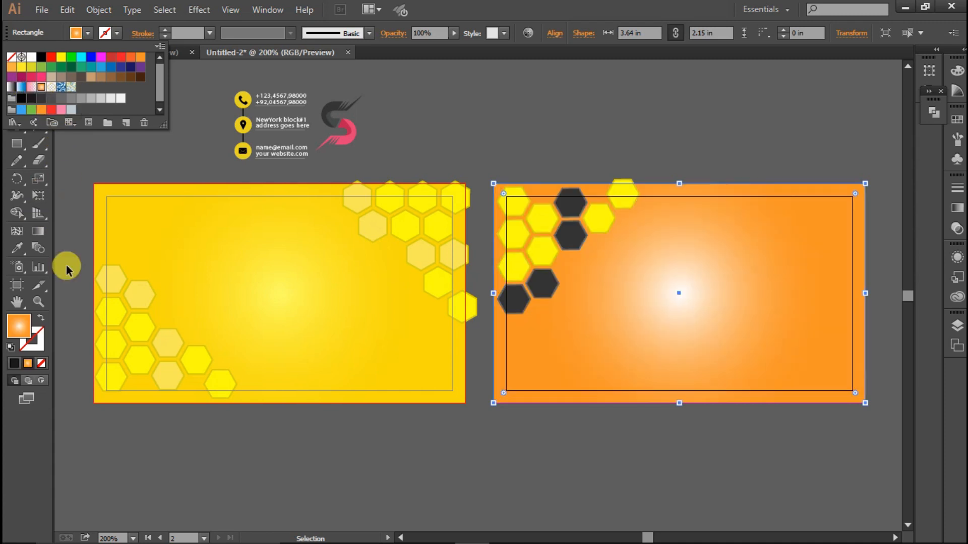
{"action": "double_click", "coordinate": [38, 231]}
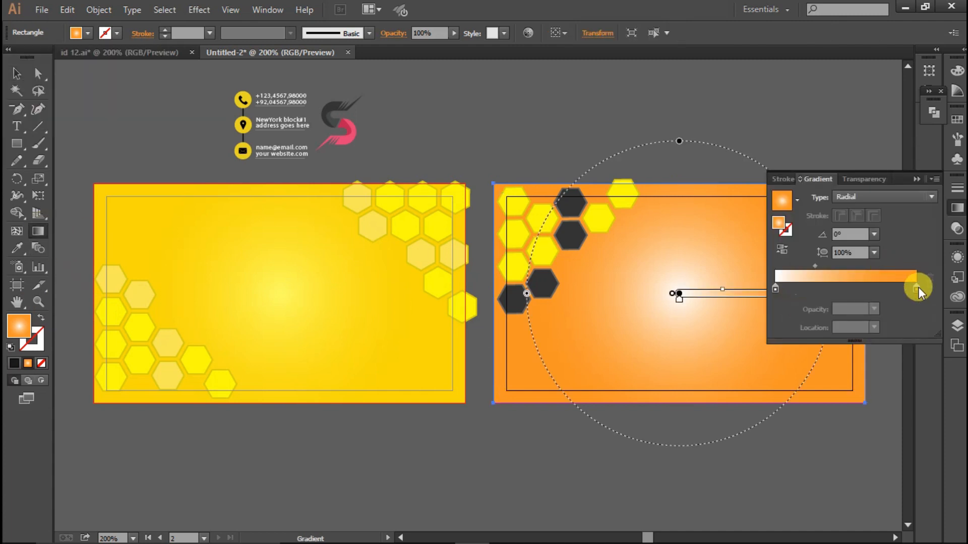
{"action": "left_click", "coordinate": [919, 179]}
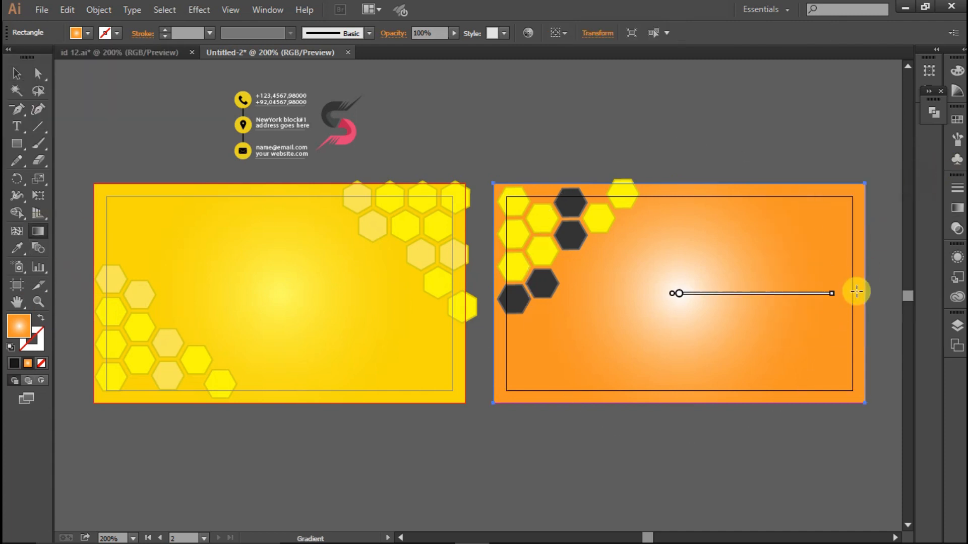
Set the outer color stop of the second card's radial gradient to the near-black swatch R=26 G=26 B=26.
{"action": "double_click", "coordinate": [831, 301]}
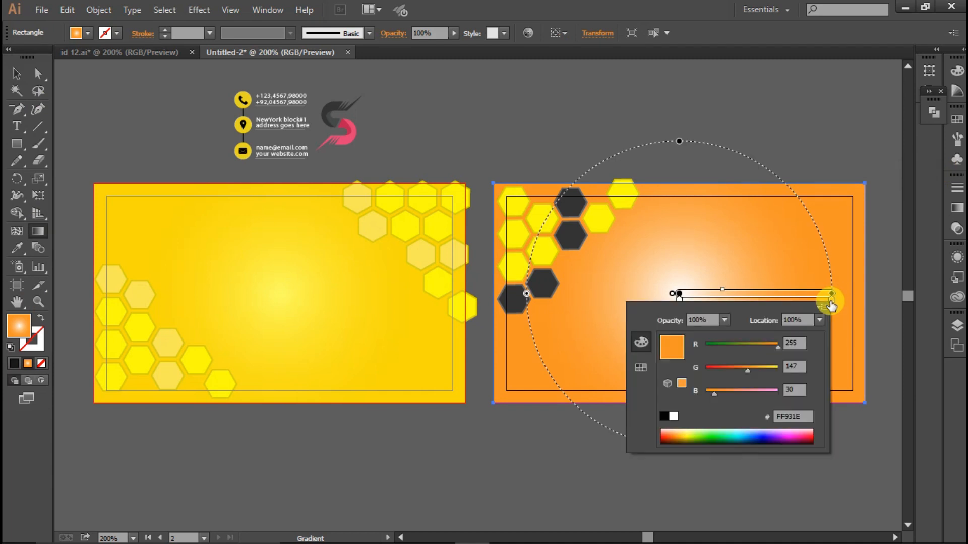
{"action": "left_click", "coordinate": [644, 369]}
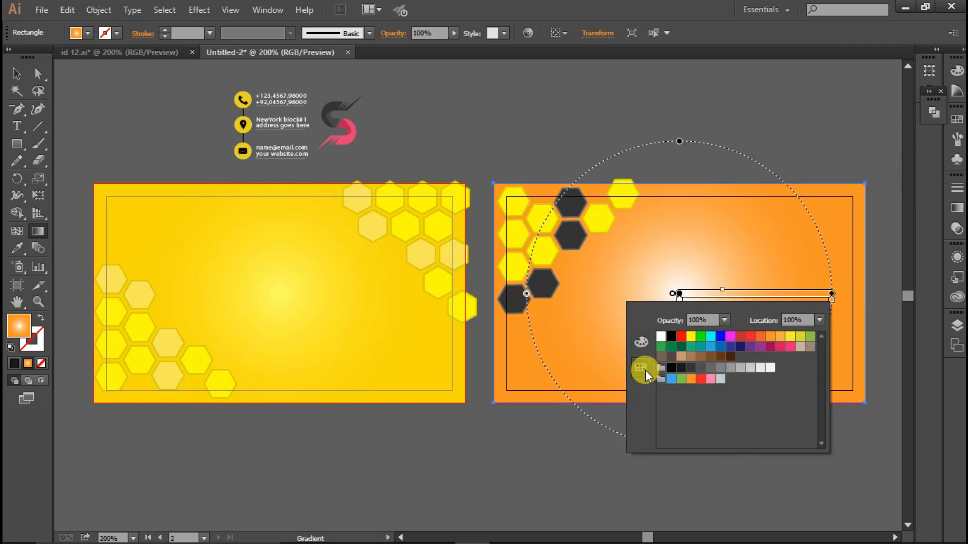
{"action": "left_click", "coordinate": [681, 368]}
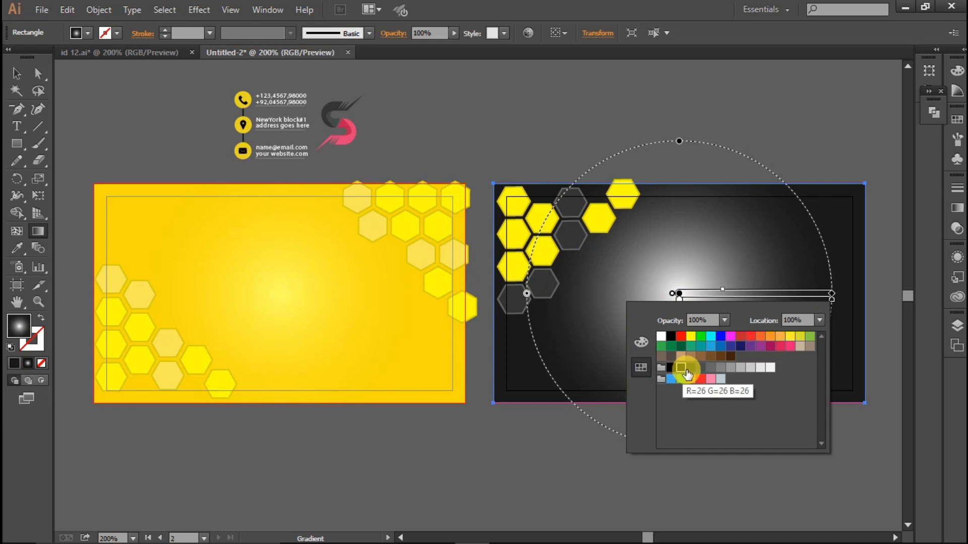
{"action": "left_click", "coordinate": [690, 373]}
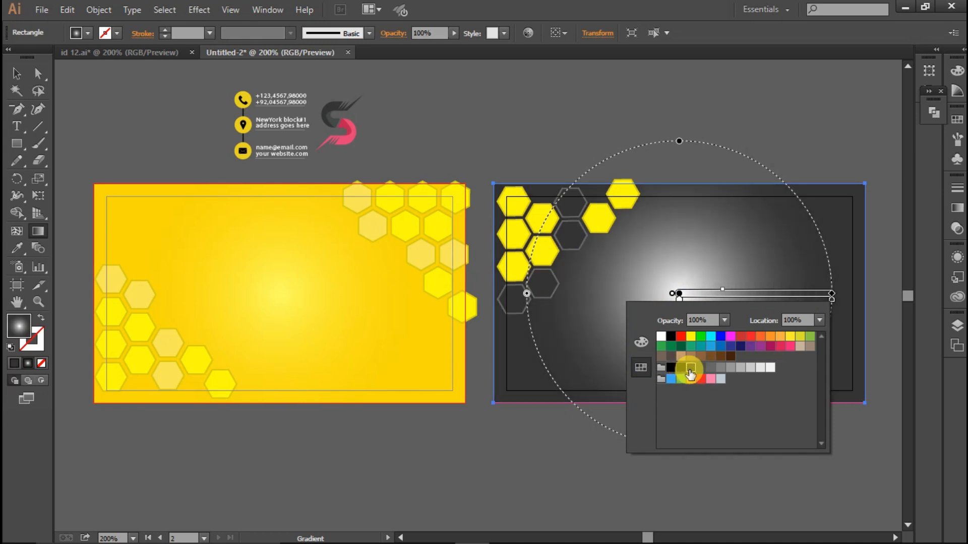
{"action": "left_click", "coordinate": [682, 373]}
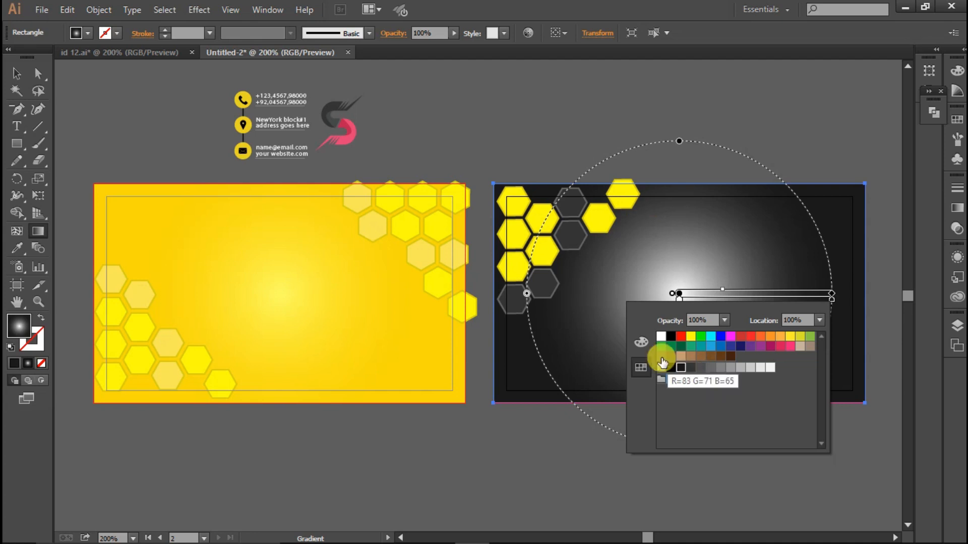
Set the center color stop of the second card's radial gradient to a dark gray one swatch lighter than the outer stop.
{"action": "left_click", "coordinate": [679, 295]}
{"action": "double_click", "coordinate": [679, 294]}
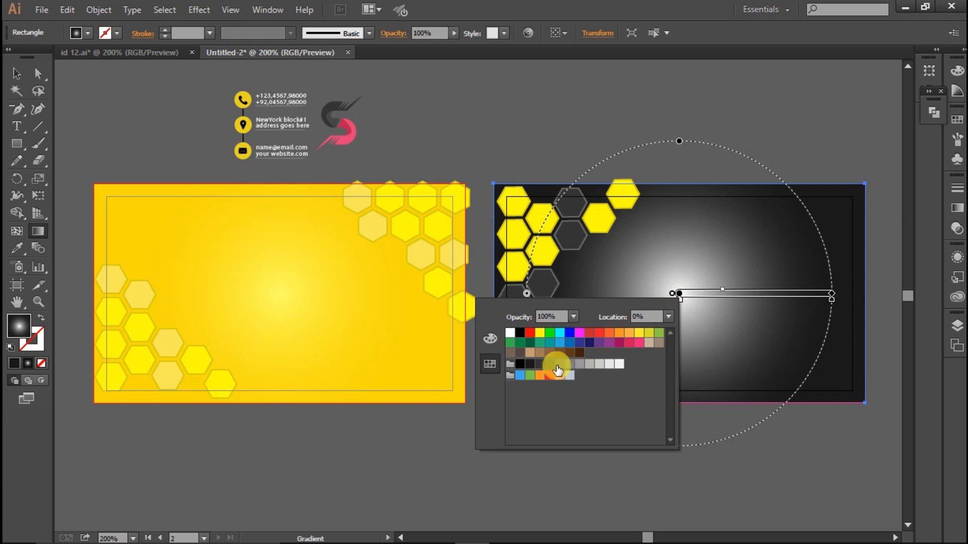
{"action": "left_click", "coordinate": [540, 365]}
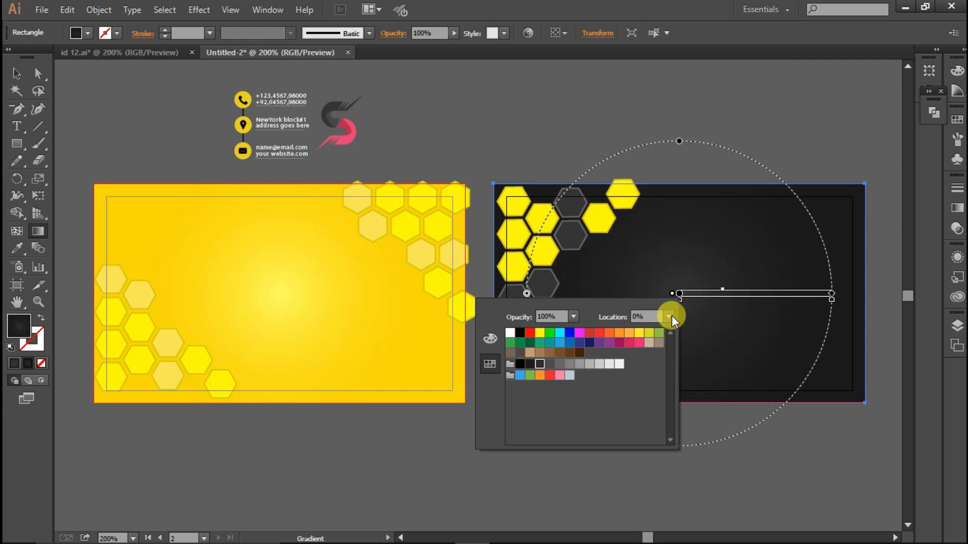
{"action": "left_click", "coordinate": [17, 75]}
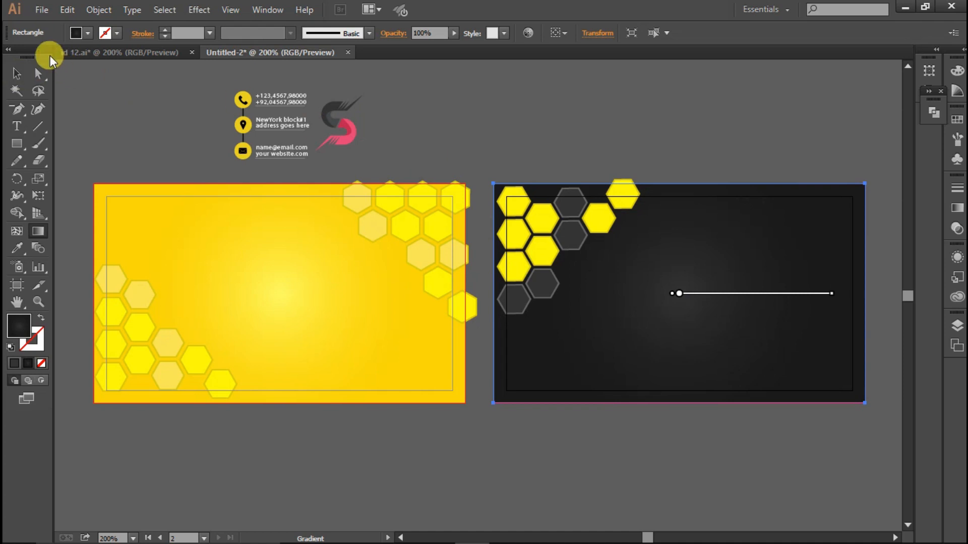
Place the S logo in front of the first card's background at its upper center and enlarge it to nearly double size.
{"action": "left_click", "coordinate": [16, 73]}
{"action": "left_click", "coordinate": [149, 103]}
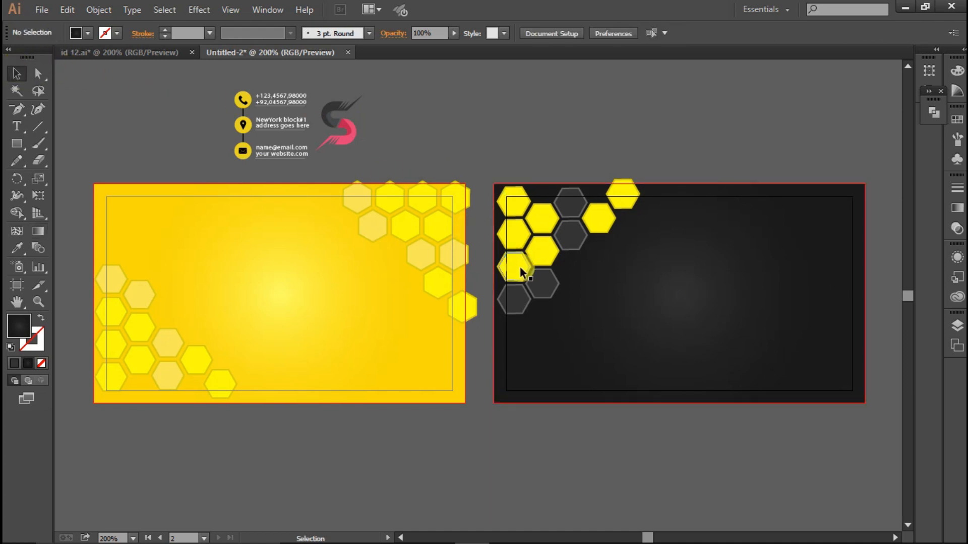
{"action": "left_click_drag", "start_coordinate": [314, 149], "coordinate": [268, 275]}
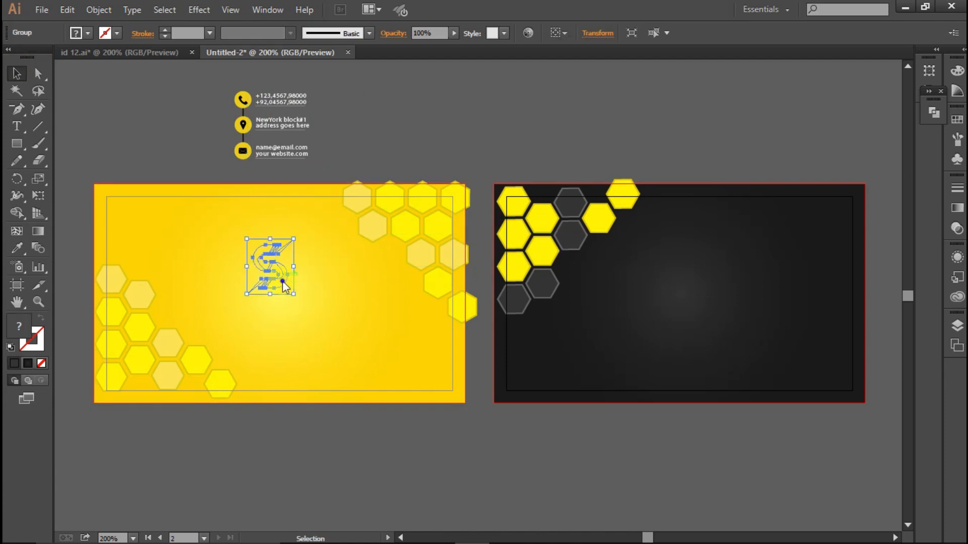
{"action": "right_click", "coordinate": [283, 281]}
{"action": "mouse_move", "coordinate": [347, 404]}
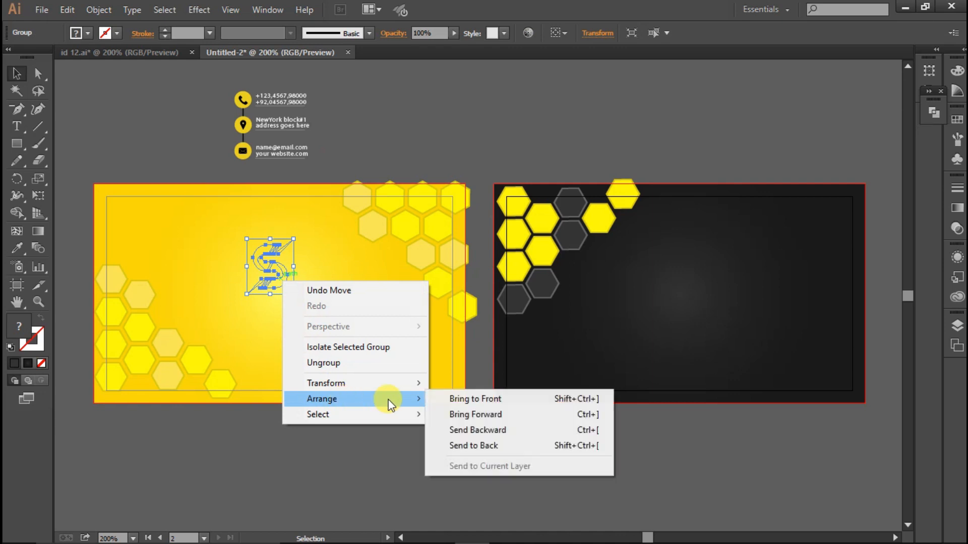
{"action": "left_click", "coordinate": [440, 399]}
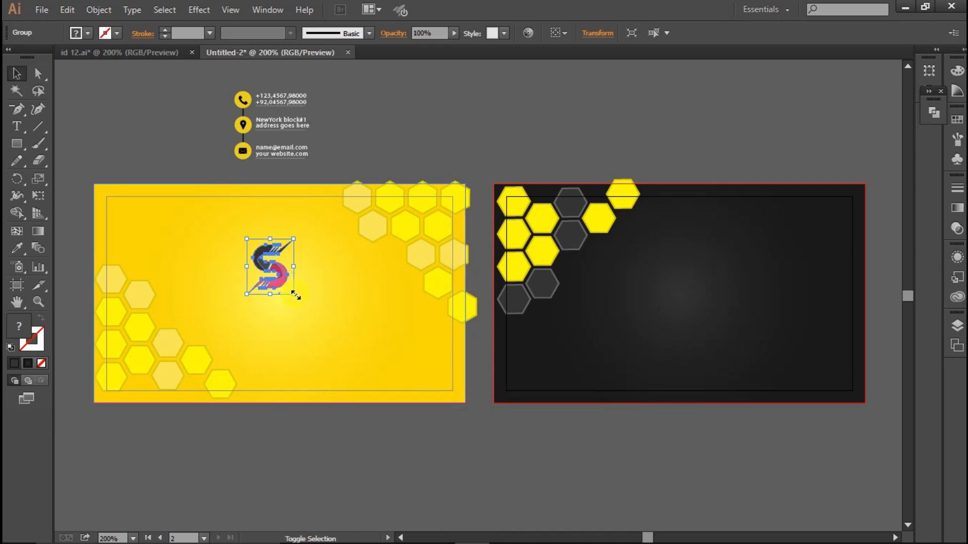
{"action": "mouse_move", "coordinate": [296, 296]}
{"action": "left_mouse_down"}
{"action": "mouse_move", "coordinate": [330, 321]}
{"action": "mouse_move", "coordinate": [293, 299]}
{"action": "left_mouse_up"}
{"action": "left_click", "coordinate": [163, 144]}
Add the text "Company Name" directly below the logo on the first card.
{"action": "left_click", "coordinate": [21, 123]}
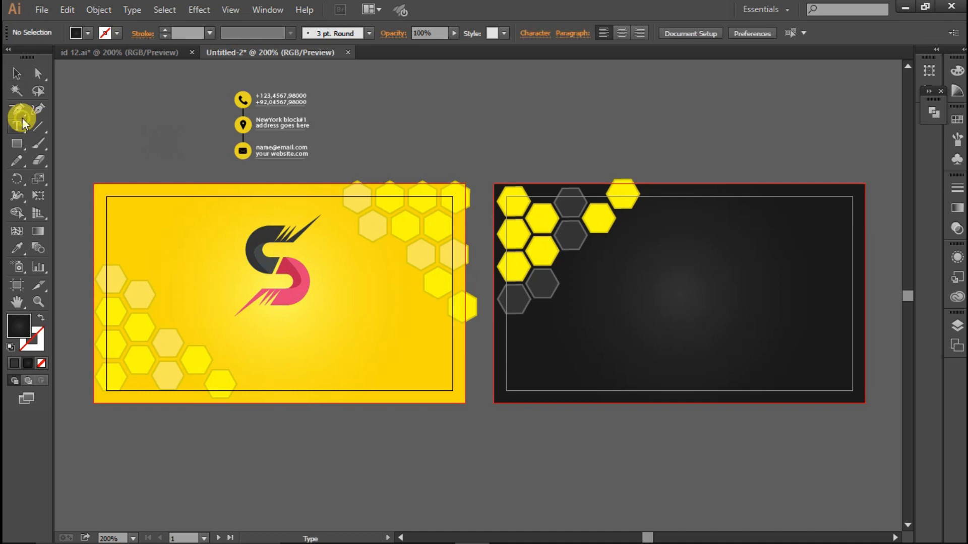
{"action": "left_click", "coordinate": [317, 421]}
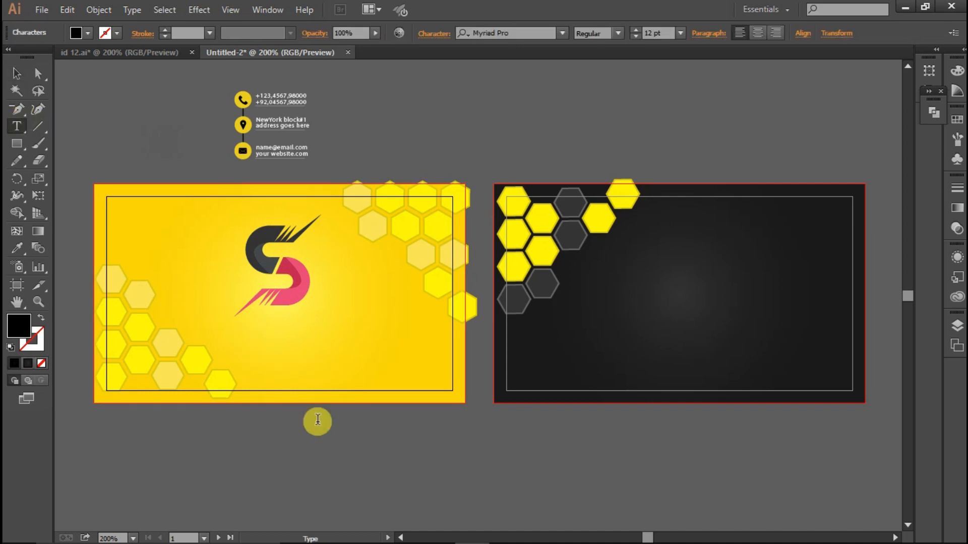
{"action": "type", "text": "Company N"}
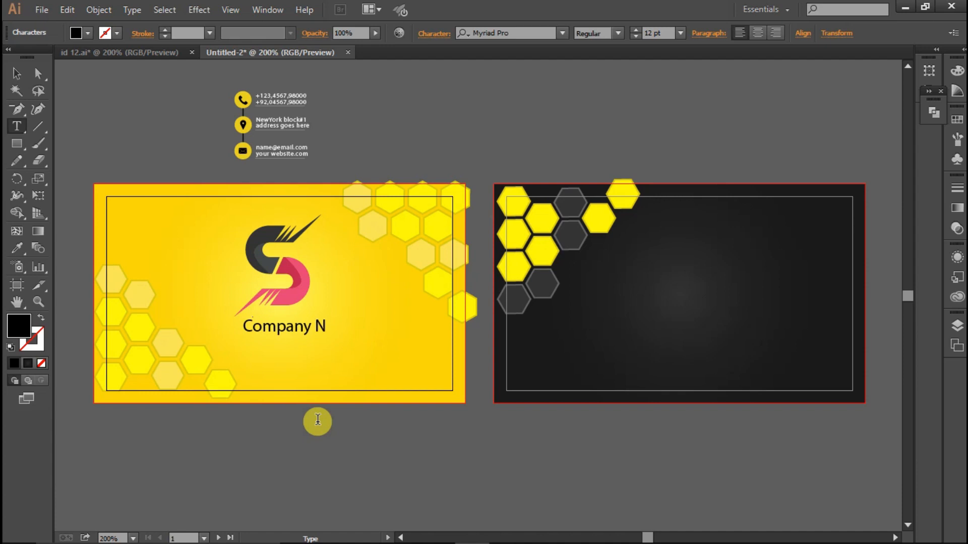
{"action": "type", "text": "ame"}
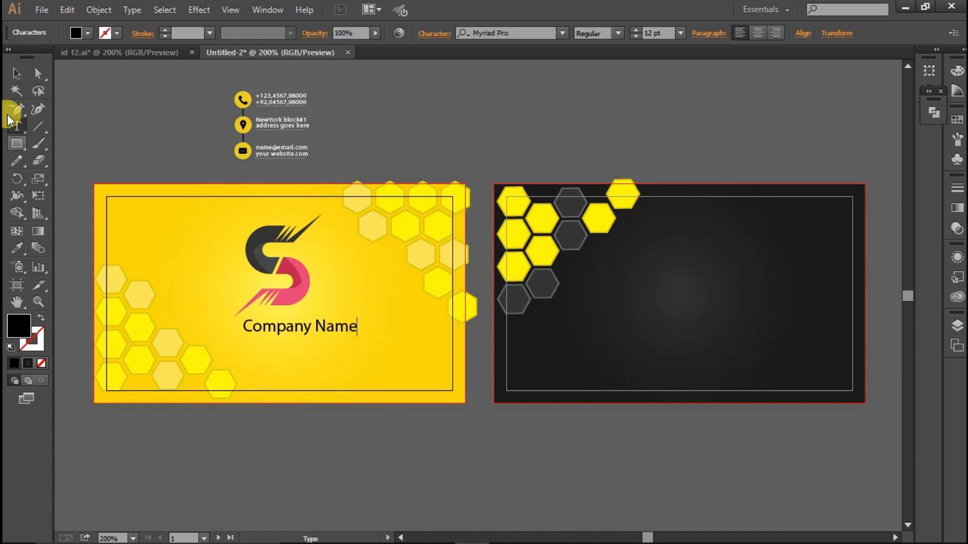
{"action": "left_click", "coordinate": [15, 77]}
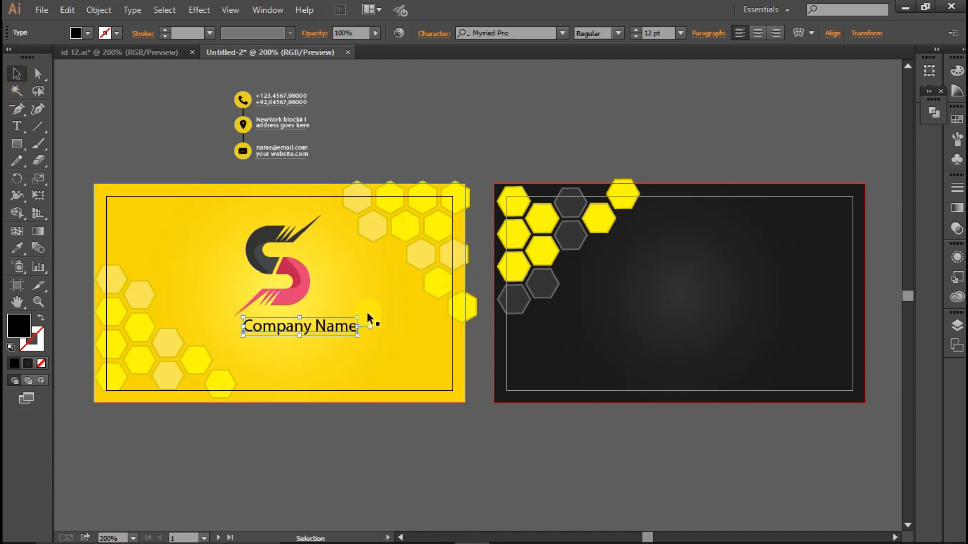
Set the company name to Arial Bold and shift it left so it sits centered under the logo.
{"action": "left_click", "coordinate": [562, 34]}
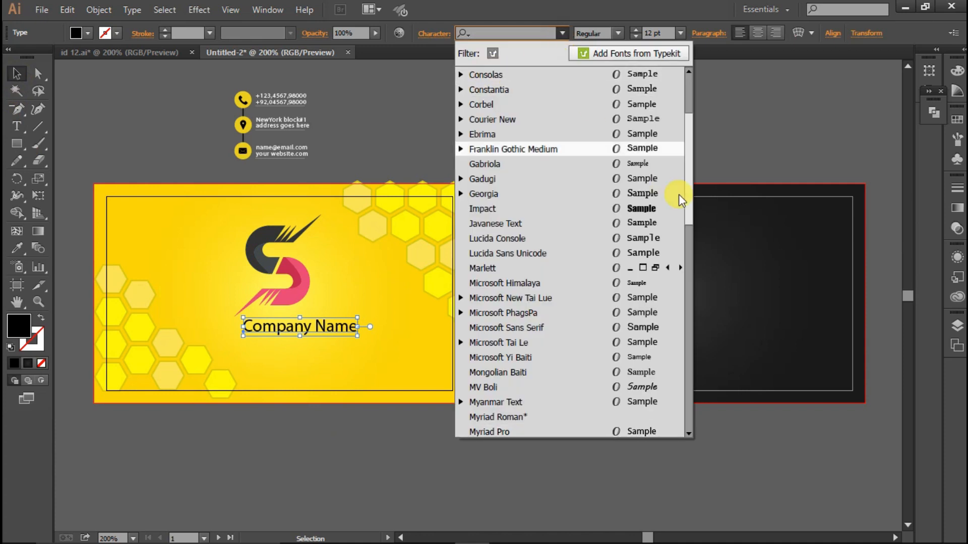
{"action": "left_click_drag", "start_coordinate": [688, 194], "coordinate": [685, 72]}
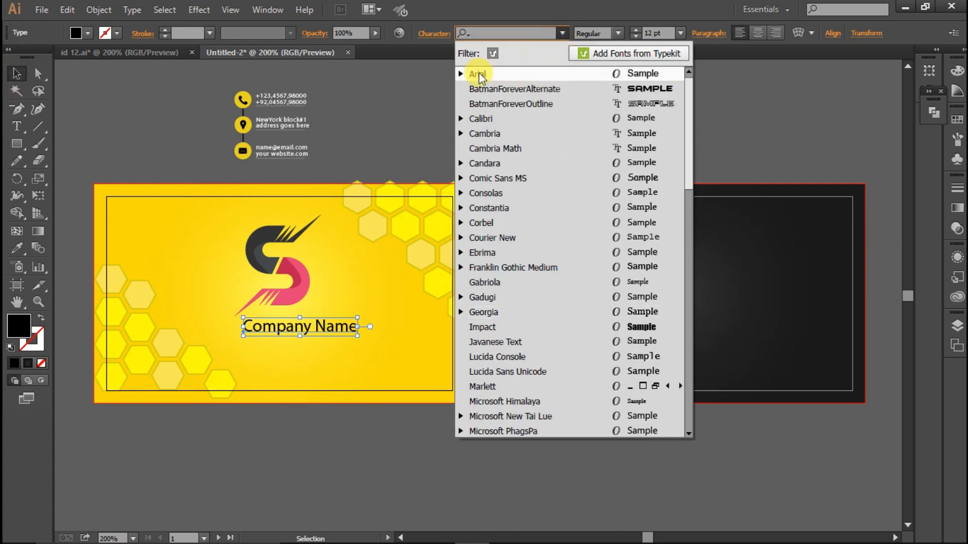
{"action": "left_click", "coordinate": [461, 75]}
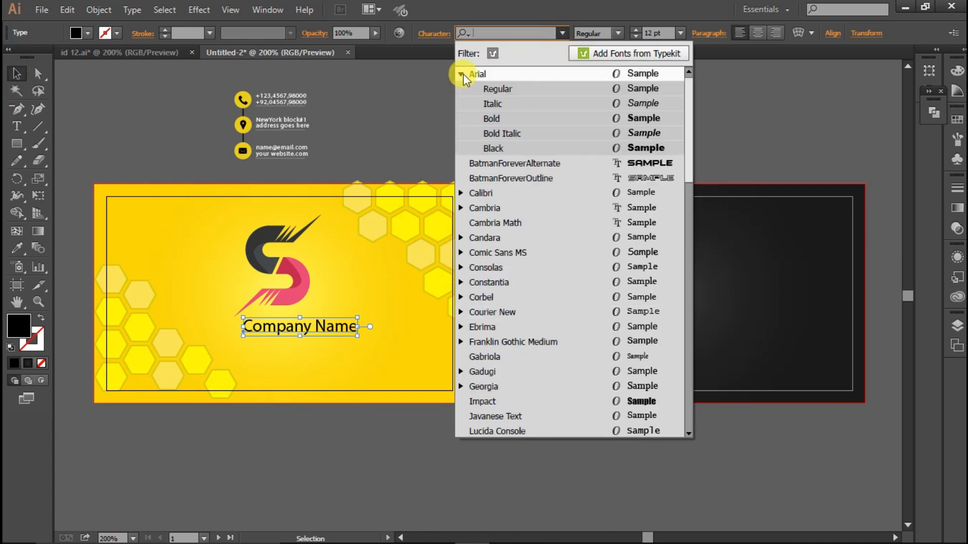
{"action": "left_click", "coordinate": [631, 121]}
{"action": "left_click_drag", "start_coordinate": [356, 325], "coordinate": [335, 325]}
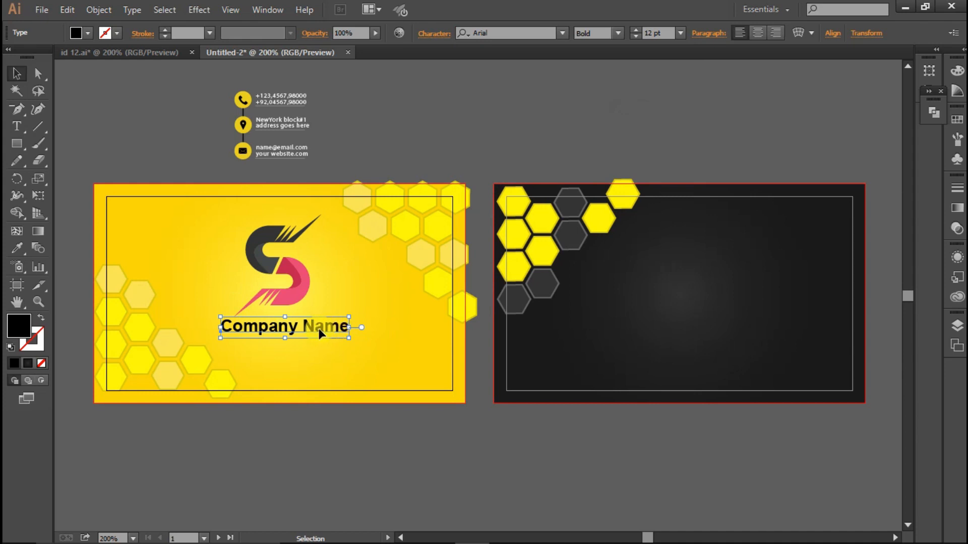
Duplicate the company name just beneath itself and replace the copy's text with "slogan".
{"action": "left_click_drag", "start_coordinate": [319, 329], "coordinate": [319, 346]}
{"action": "left_click", "coordinate": [16, 126]}
{"action": "triple_click", "coordinate": [273, 342]}
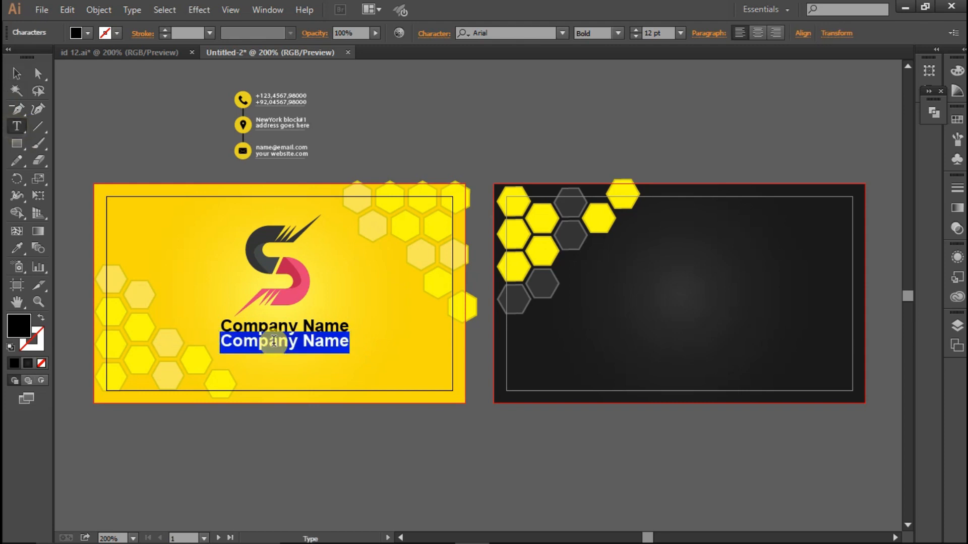
{"action": "key", "text": "Delete"}
{"action": "type", "text": "slogan"}
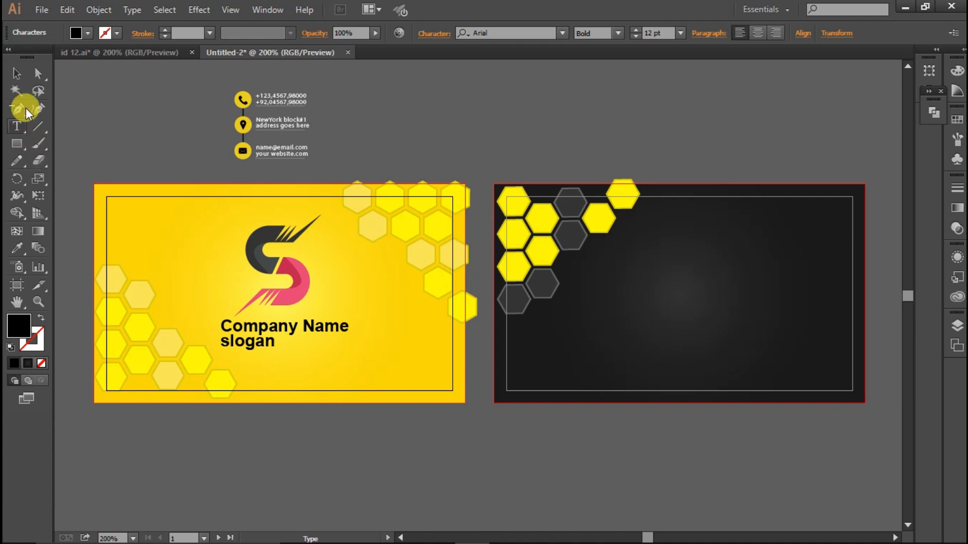
Set the slogan text to Arial Regular and scale it down to 10.45 pt.
{"action": "left_click", "coordinate": [16, 73]}
{"action": "left_click", "coordinate": [561, 32]}
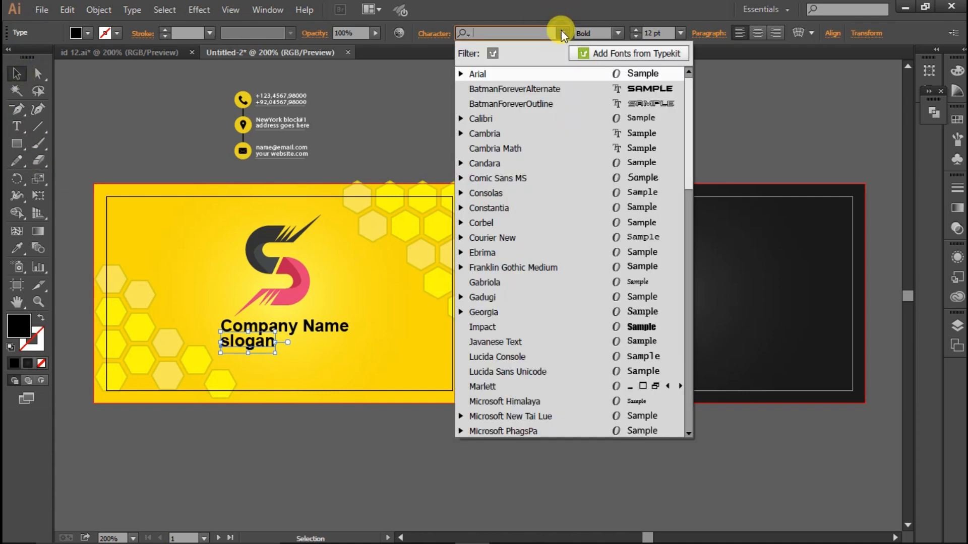
{"action": "left_click", "coordinate": [460, 75]}
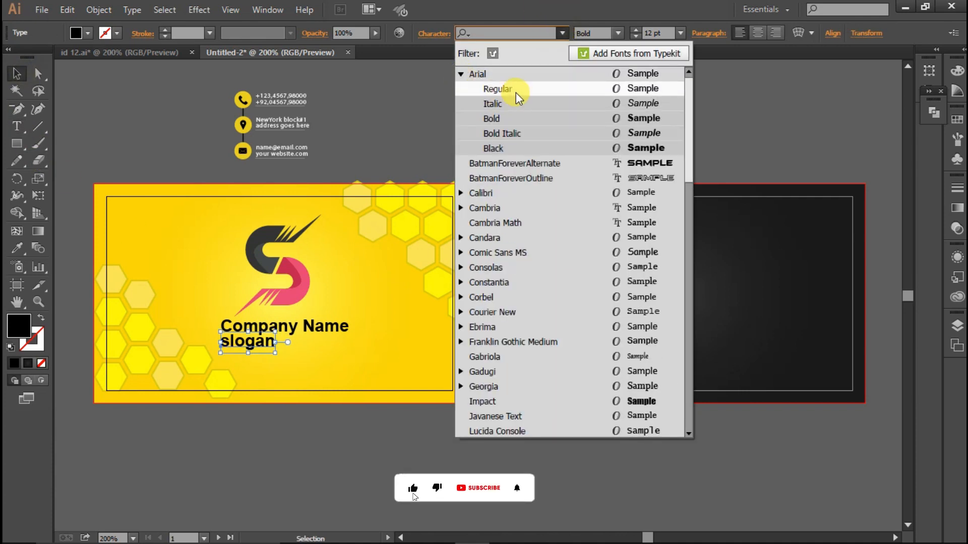
{"action": "left_click", "coordinate": [516, 91]}
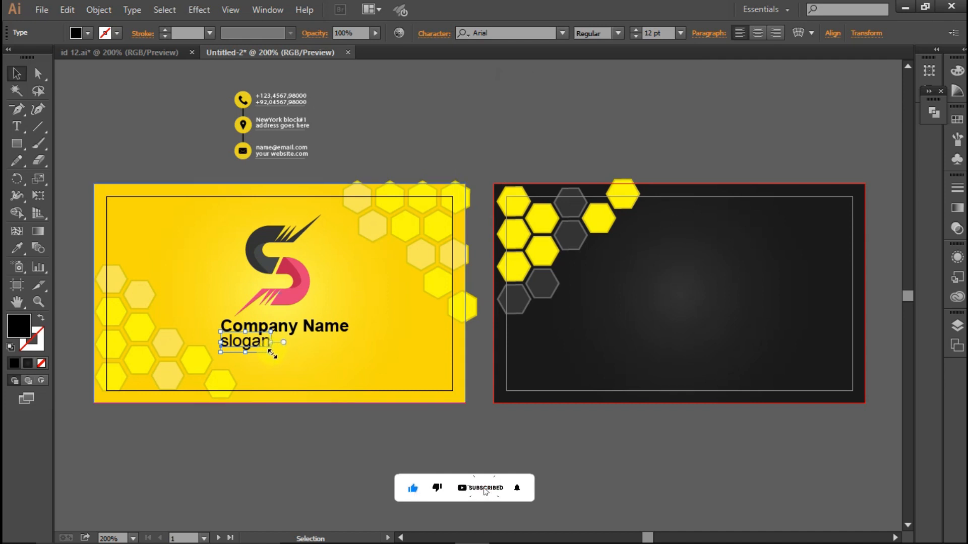
{"action": "left_click_drag", "start_coordinate": [272, 353], "coordinate": [269, 354]}
Widen the slogan's letter spacing well beyond the default and reduce its size to 9.35 pt.
{"action": "key", "text": "alt+Right"}
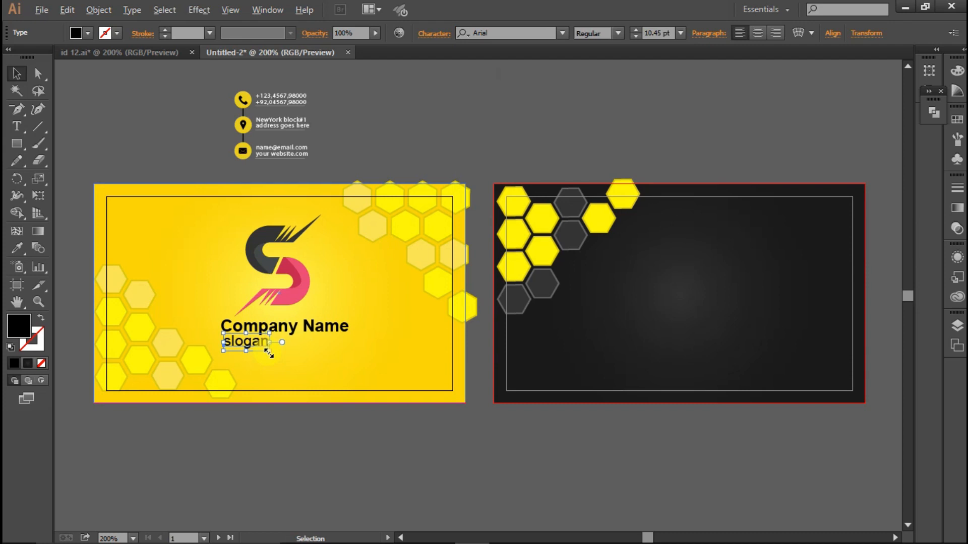
{"action": "key", "text": "alt+Right"}
{"action": "key", "text": "alt+Right"}
{"action": "key", "text": "alt+Right"}
{"action": "key", "text": "alt+Right"}
{"action": "key", "text": "alt+Right"}
{"action": "key", "text": "alt+Right"}
{"action": "key", "text": "alt+Right"}
{"action": "key", "text": "alt+Right"}
{"action": "key", "text": "alt+Right"}
{"action": "key", "text": "alt+Right"}
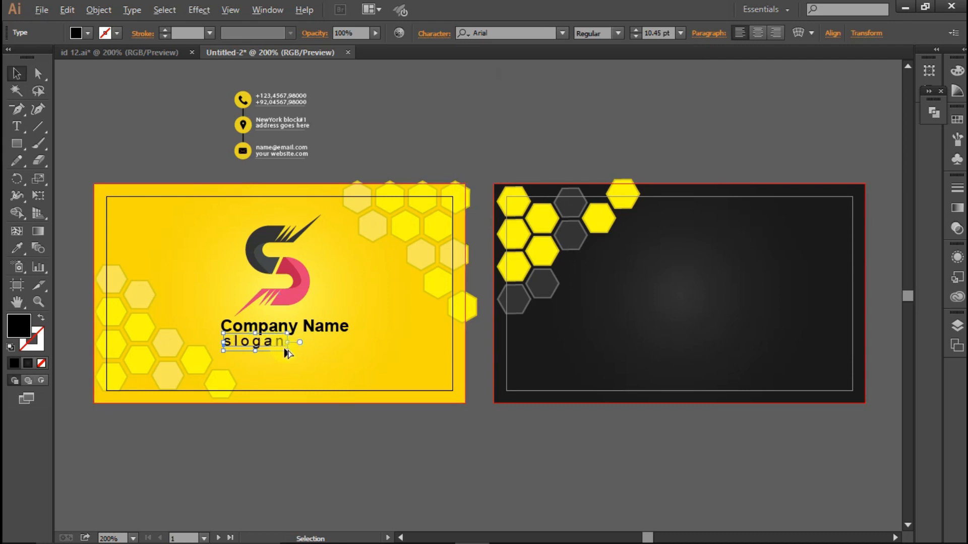
{"action": "left_click_drag", "start_coordinate": [286, 352], "coordinate": [284, 352]}
{"action": "key", "text": "alt+Right"}
{"action": "key", "text": "alt+Right"}
{"action": "key", "text": "alt+Right"}
Center the slogan slightly below the company name and fill it with the lightest swatch of the gray group.
{"action": "left_click_drag", "start_coordinate": [274, 346], "coordinate": [293, 345]}
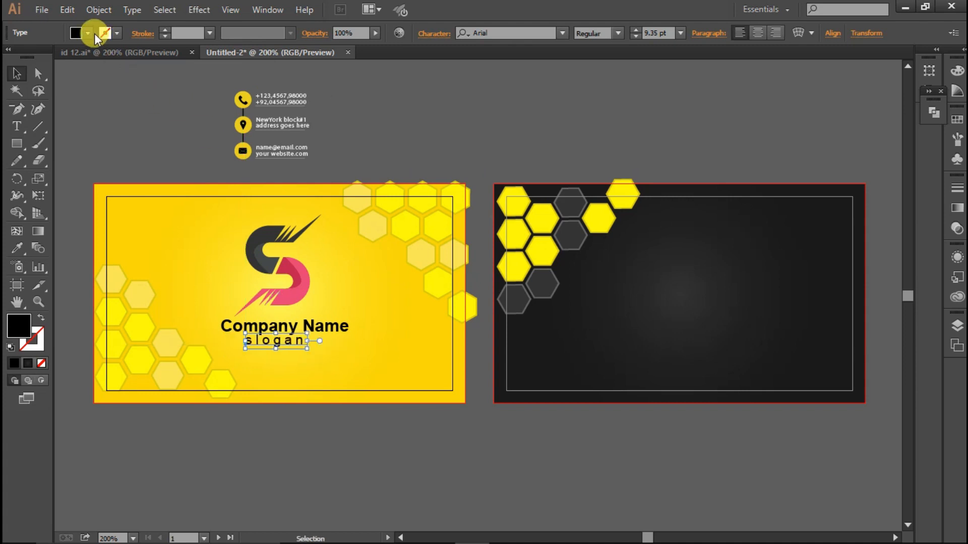
{"action": "left_click", "coordinate": [87, 33]}
{"action": "left_click", "coordinate": [121, 99]}
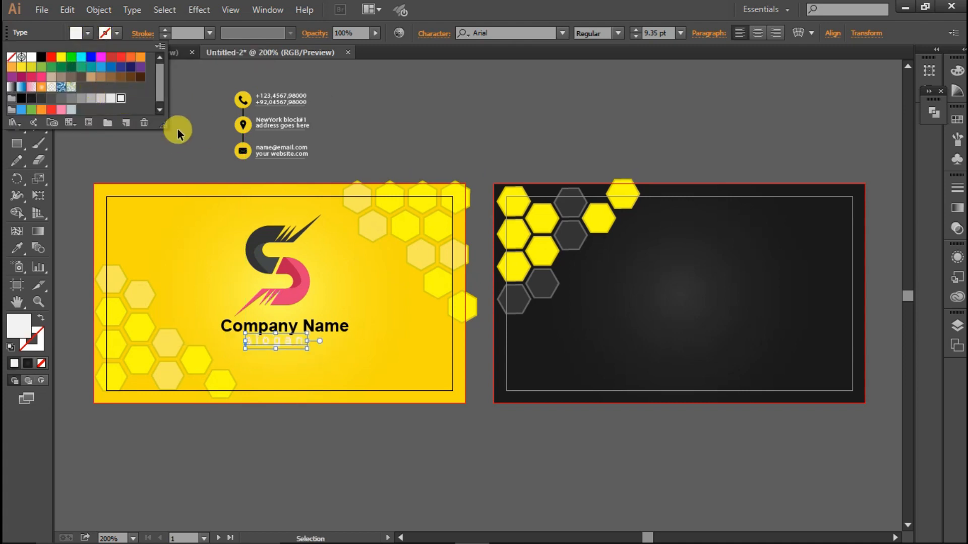
{"action": "left_click", "coordinate": [178, 131]}
{"action": "key", "text": "Right"}
{"action": "key", "text": "Down"}
{"action": "key", "text": "Down"}
{"action": "key", "text": "Right"}
{"action": "key", "text": "Down"}
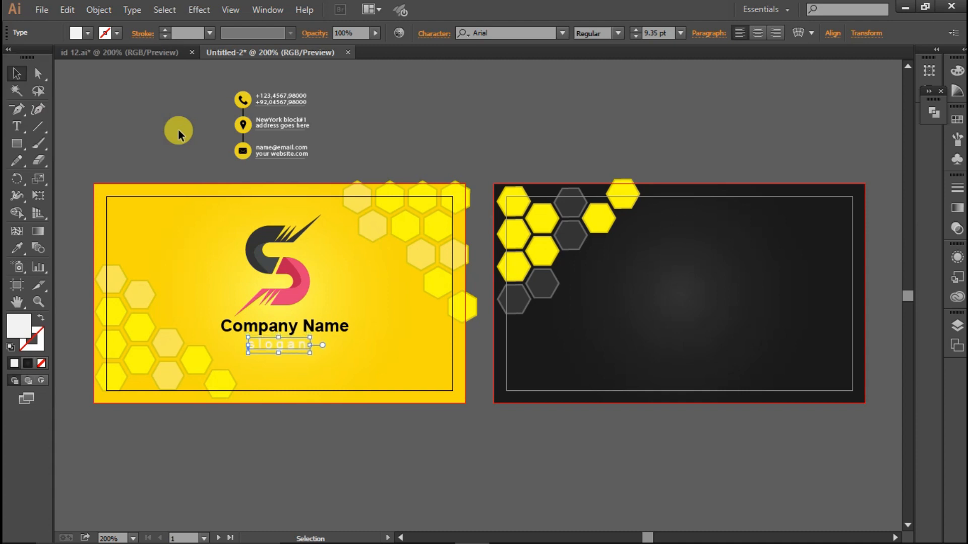
{"action": "left_click", "coordinate": [151, 128]}
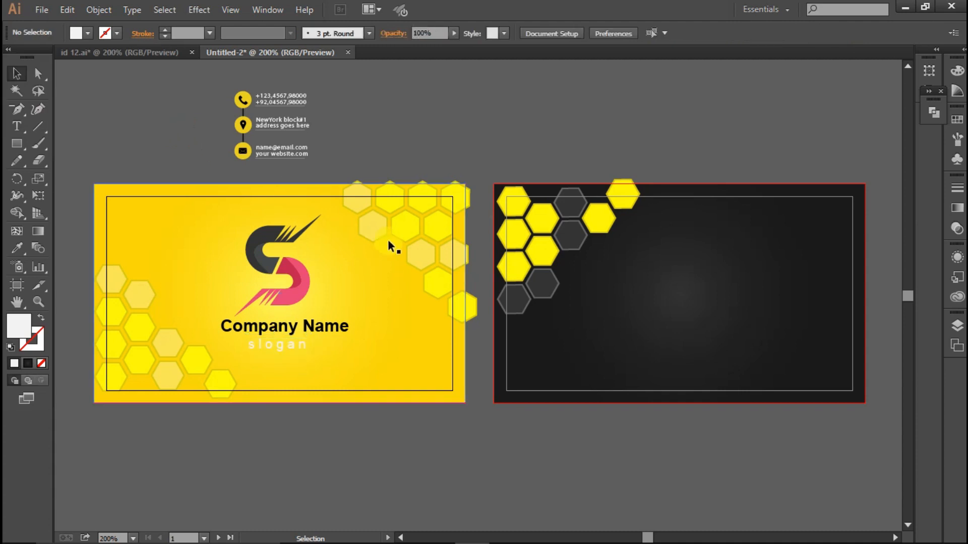
Shift the company name and slogan together slightly left, and nudge the logo slightly right to line up with them.
{"action": "left_click", "coordinate": [290, 331]}
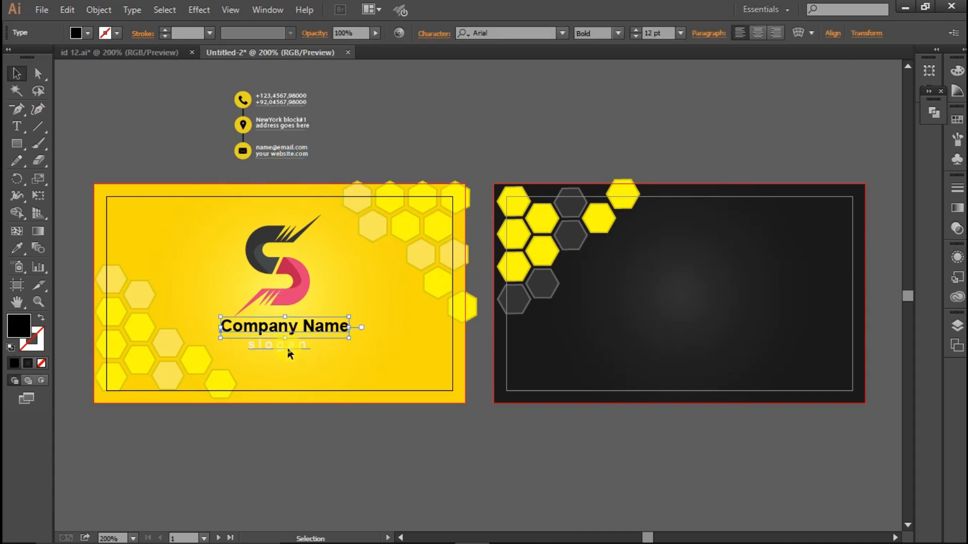
{"action": "left_click", "coordinate": [286, 346]}
{"action": "left_click", "coordinate": [287, 328], "text": "shift"}
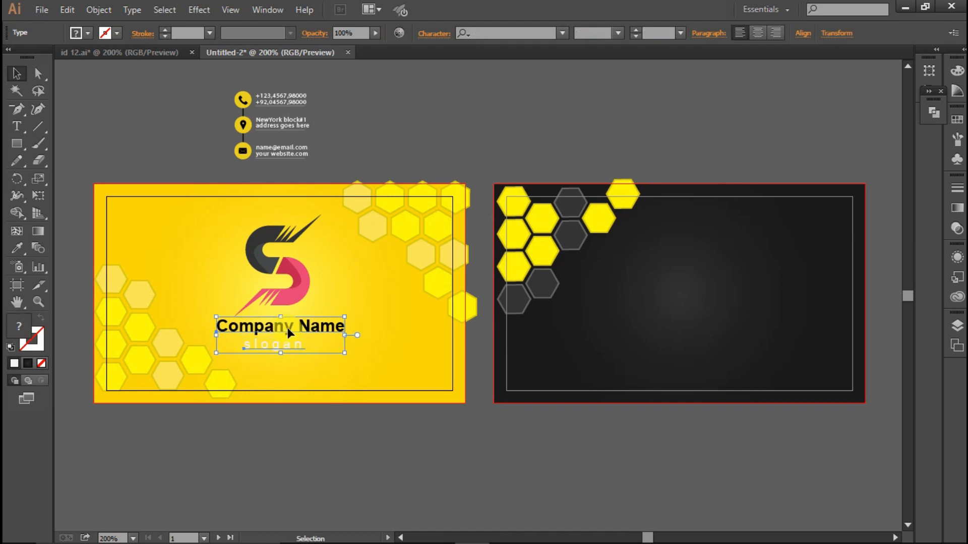
{"action": "left_click", "coordinate": [331, 429]}
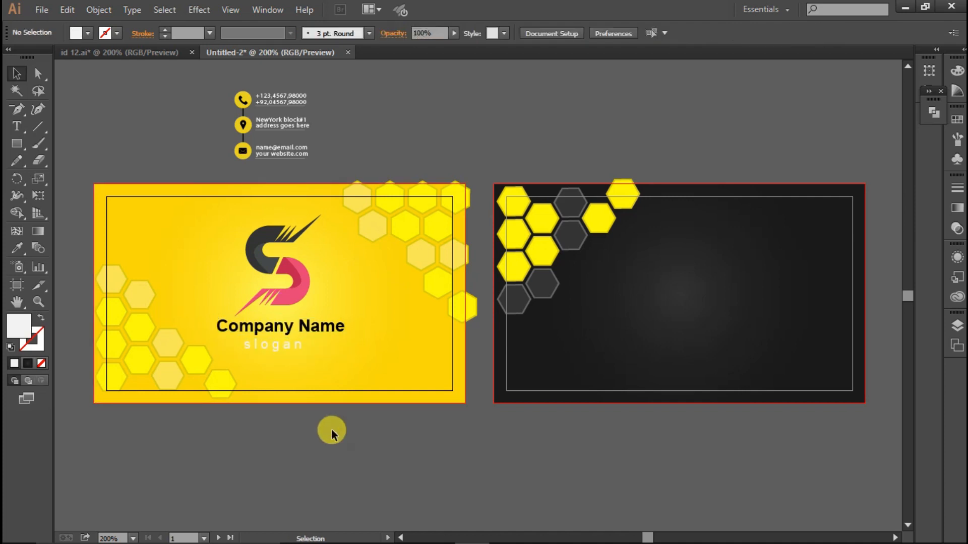
{"action": "left_click", "coordinate": [300, 285]}
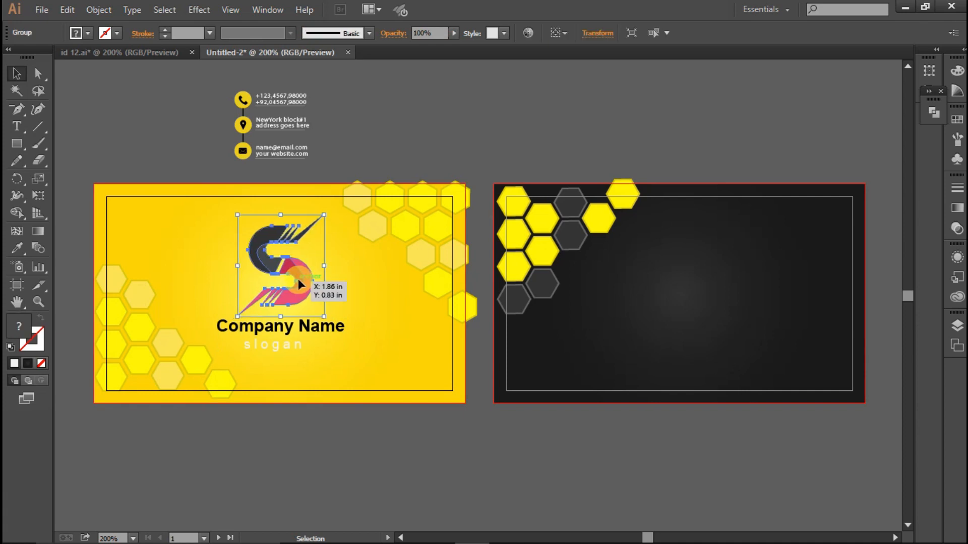
{"action": "left_click", "coordinate": [368, 477]}
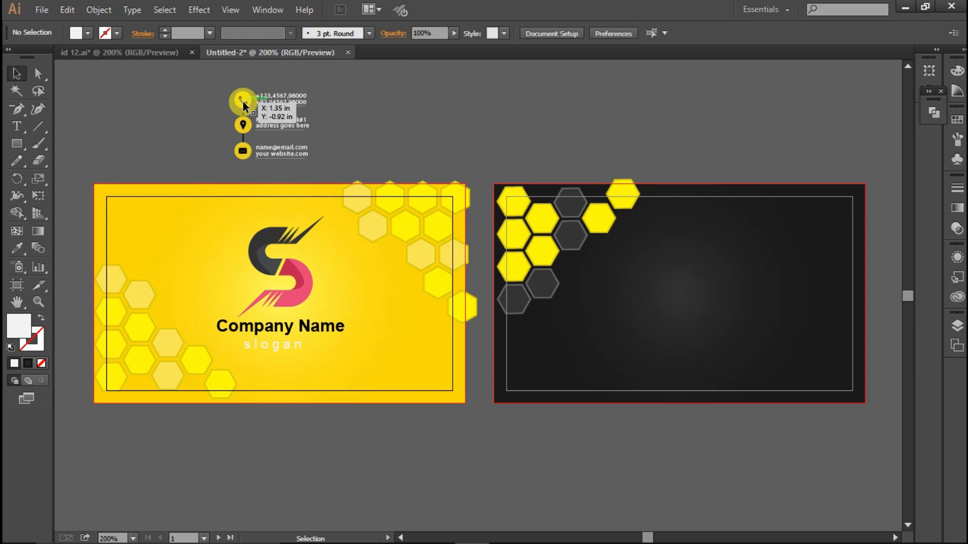
Add the text "MS" on the empty canvas above the cards, beside the contact details, and set it to Arial Bold.
{"action": "left_click", "coordinate": [17, 125]}
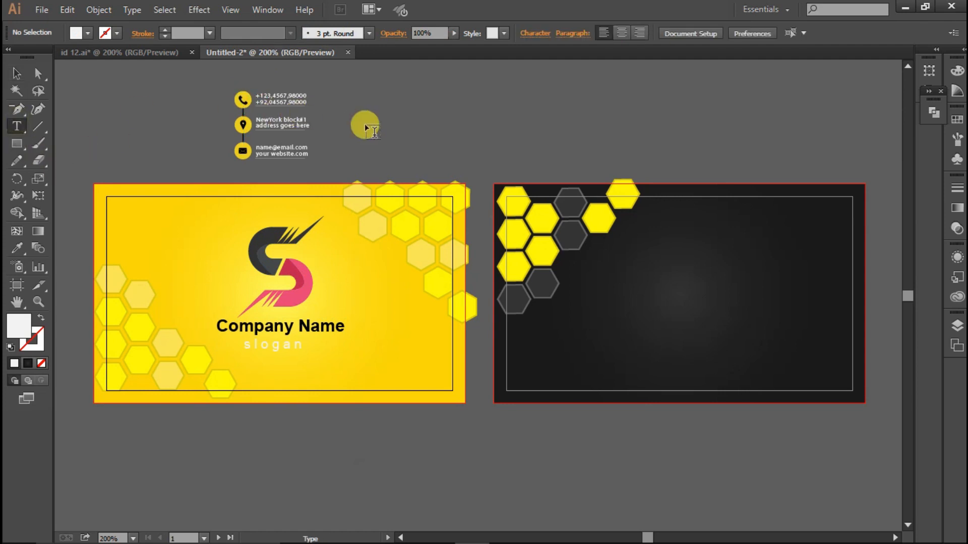
{"action": "left_click", "coordinate": [365, 121]}
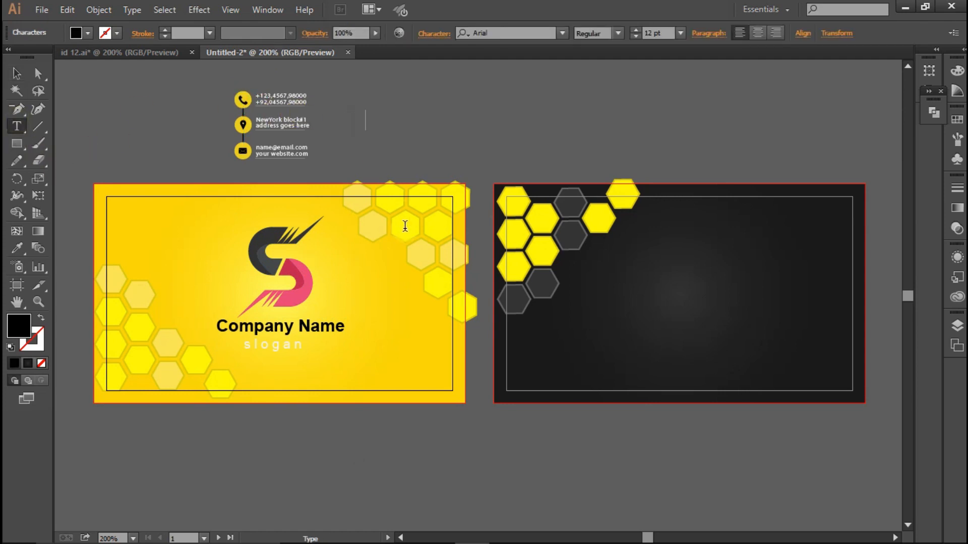
{"action": "type", "text": "MS"}
{"action": "left_click", "coordinate": [20, 77]}
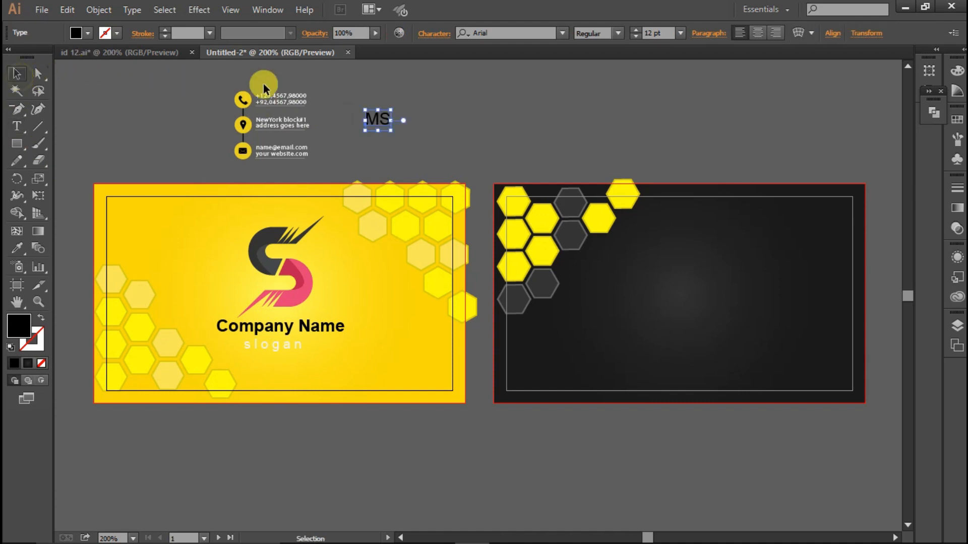
{"action": "left_click", "coordinate": [560, 34]}
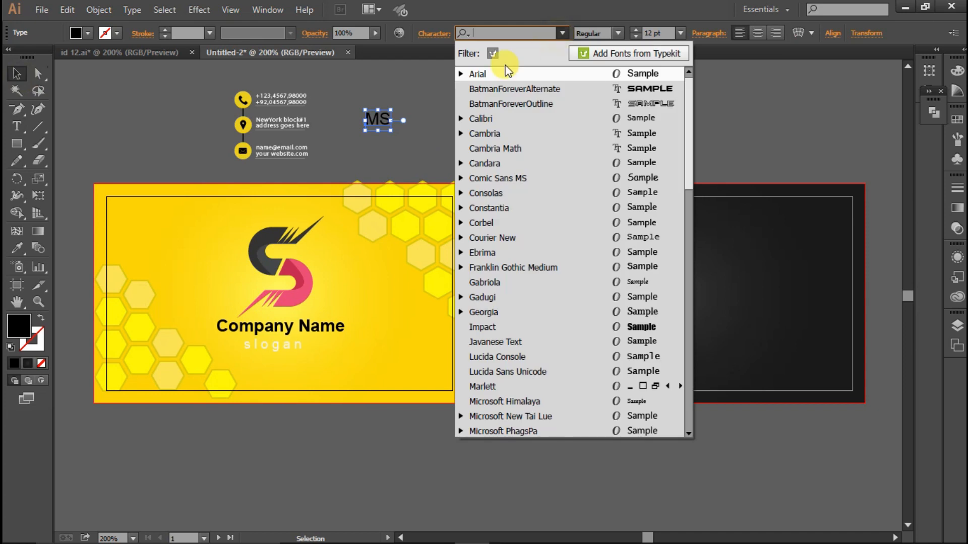
{"action": "left_click", "coordinate": [461, 73]}
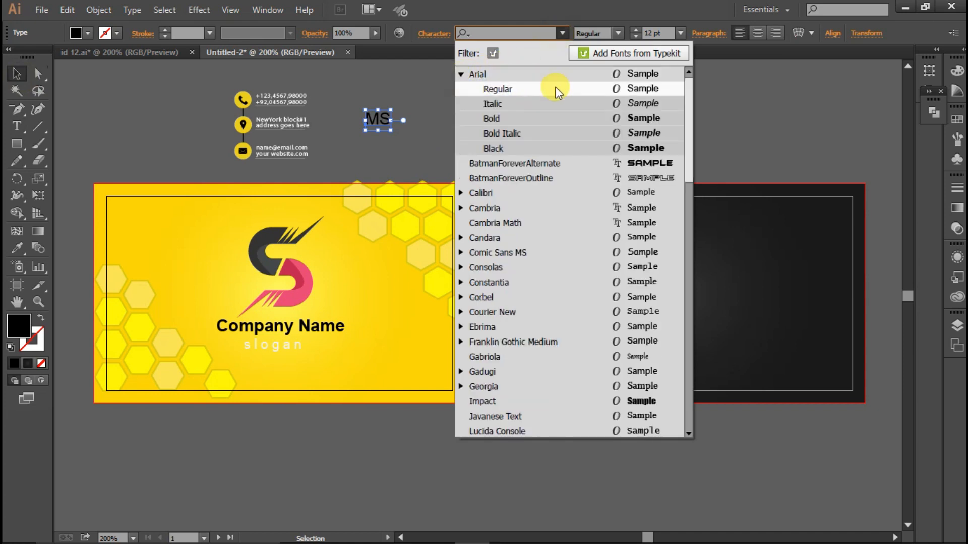
{"action": "left_click", "coordinate": [607, 121]}
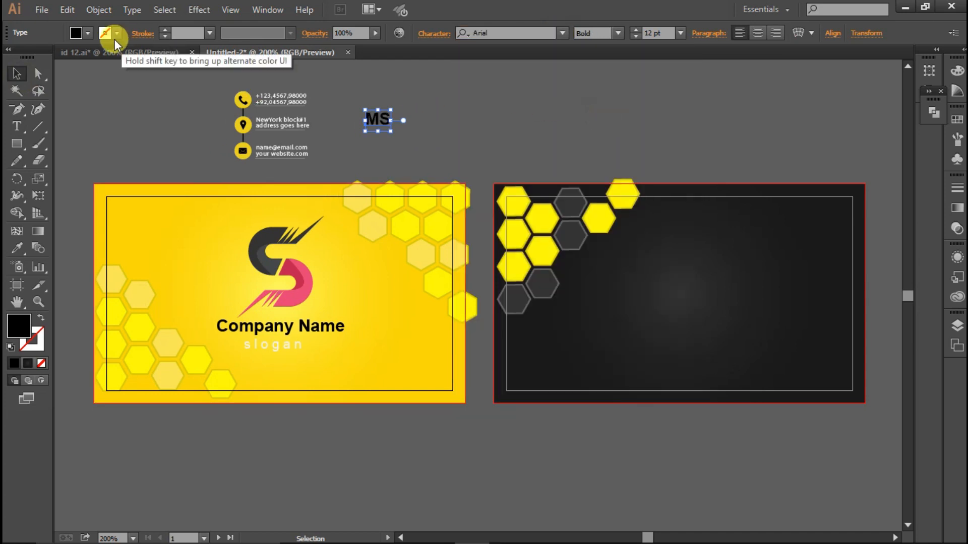
Fill the "MS" text above the cards with the bright yellow swatch.
{"action": "left_click", "coordinate": [87, 33]}
{"action": "left_click", "coordinate": [61, 57]}
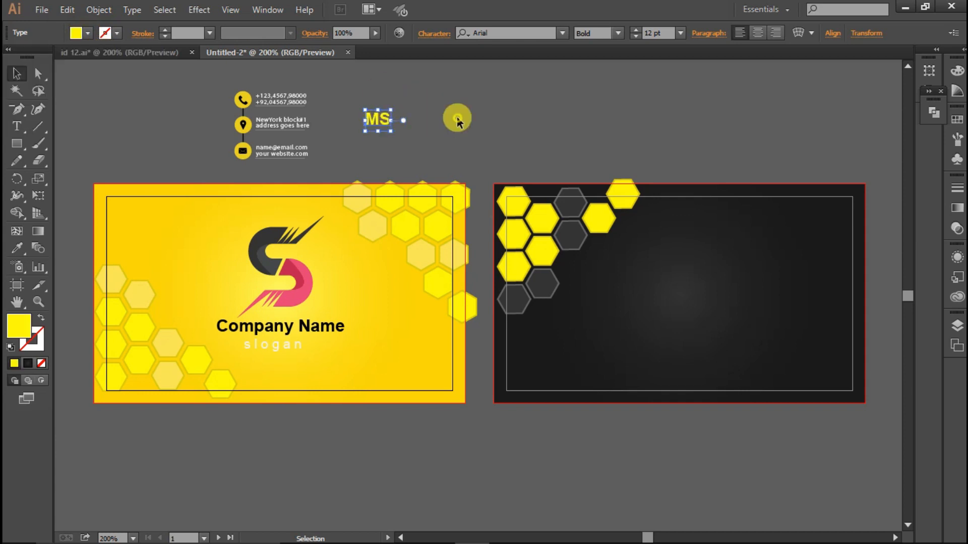
{"action": "left_click", "coordinate": [457, 120]}
Duplicate the "MS" text directly beside the original and replace the copy's wording with the cardholder's second name in capitals.
{"action": "left_click_drag", "start_coordinate": [377, 119], "coordinate": [408, 125]}
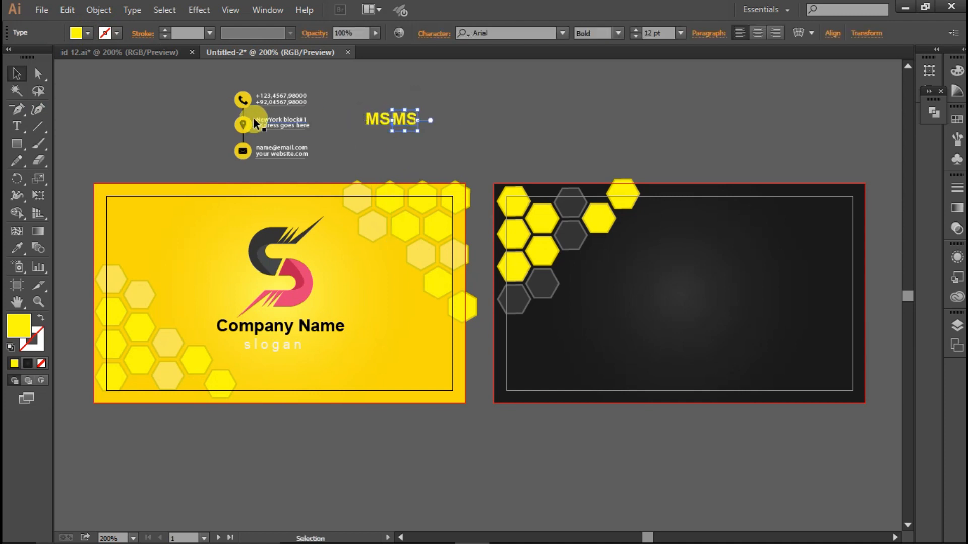
{"action": "left_click", "coordinate": [15, 127]}
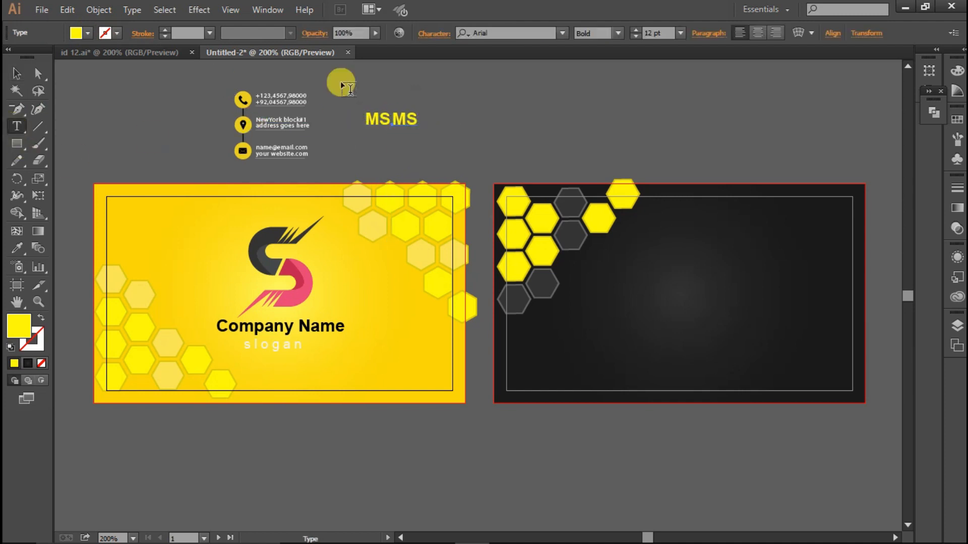
{"action": "double_click", "coordinate": [402, 116]}
{"action": "key", "text": "BackSpace"}
{"action": "type", "text": "PRINCE"}
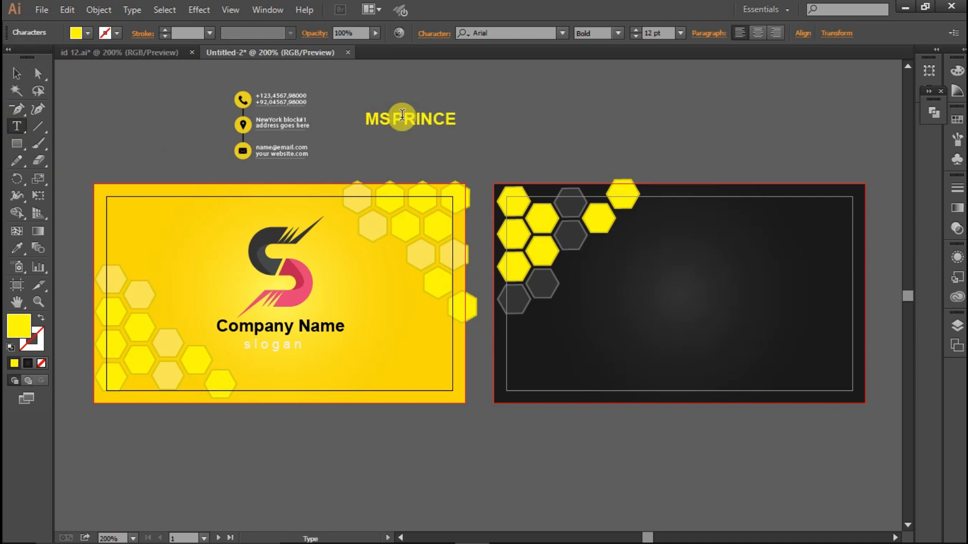
{"action": "left_click", "coordinate": [20, 76]}
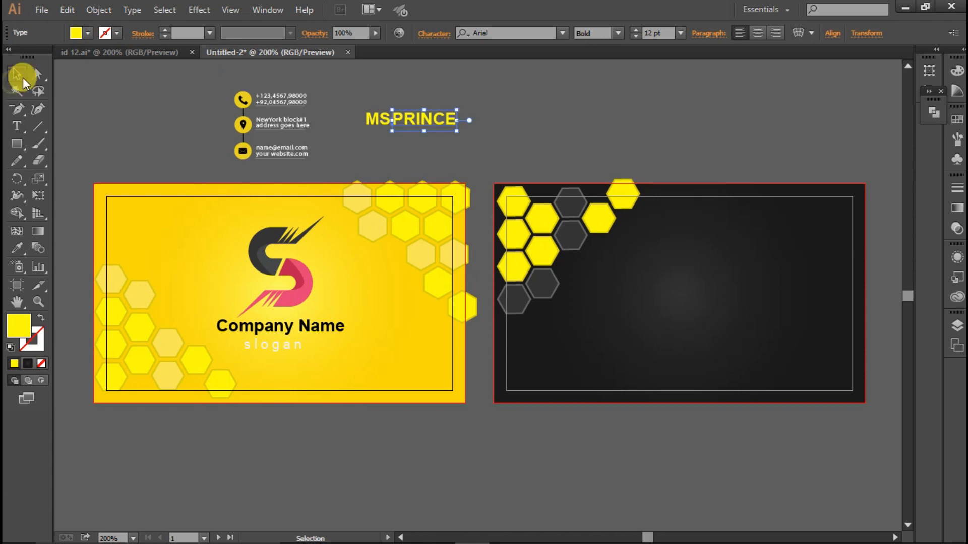
Set the second name to Arial Regular and reduce its size to 9.46 pt.
{"action": "left_click", "coordinate": [557, 35]}
{"action": "left_click", "coordinate": [465, 74]}
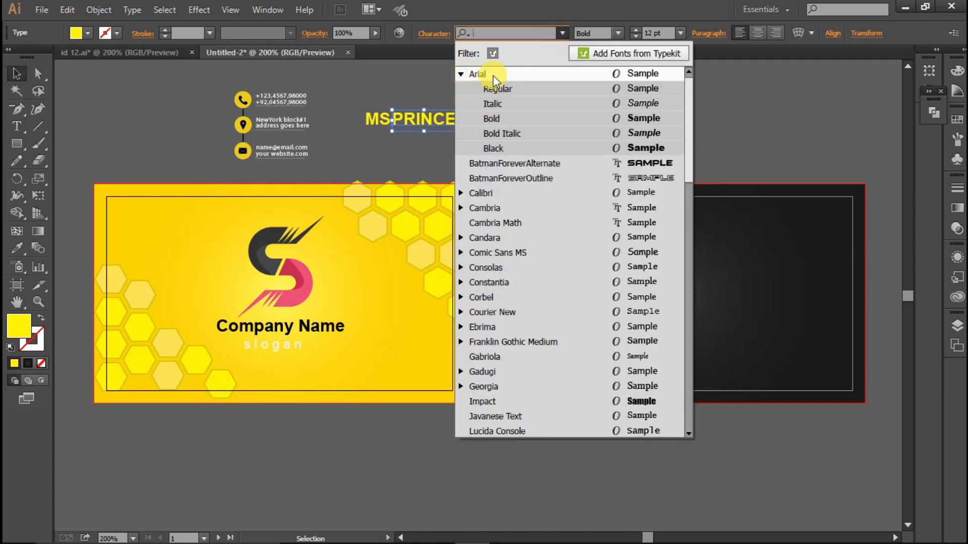
{"action": "left_click", "coordinate": [567, 85]}
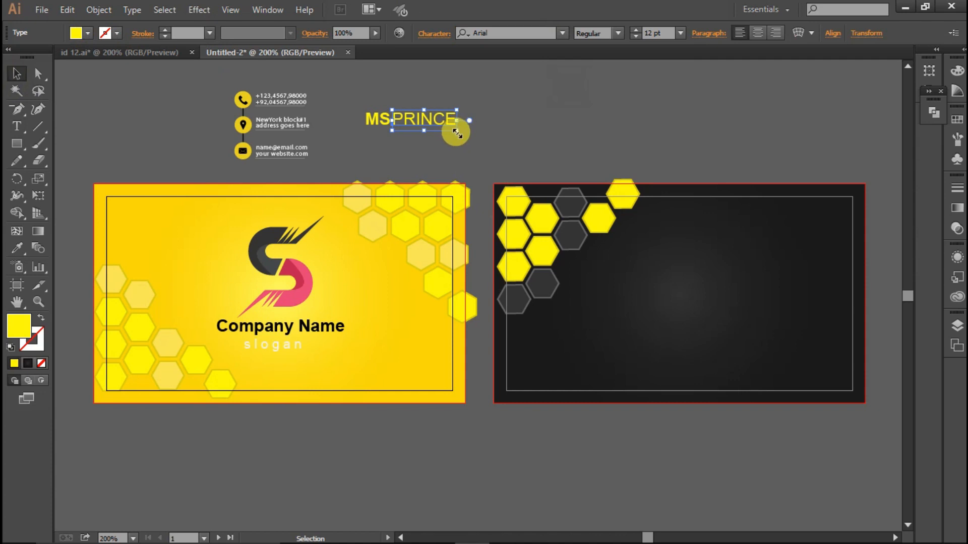
{"action": "left_click_drag", "start_coordinate": [457, 133], "coordinate": [452, 132]}
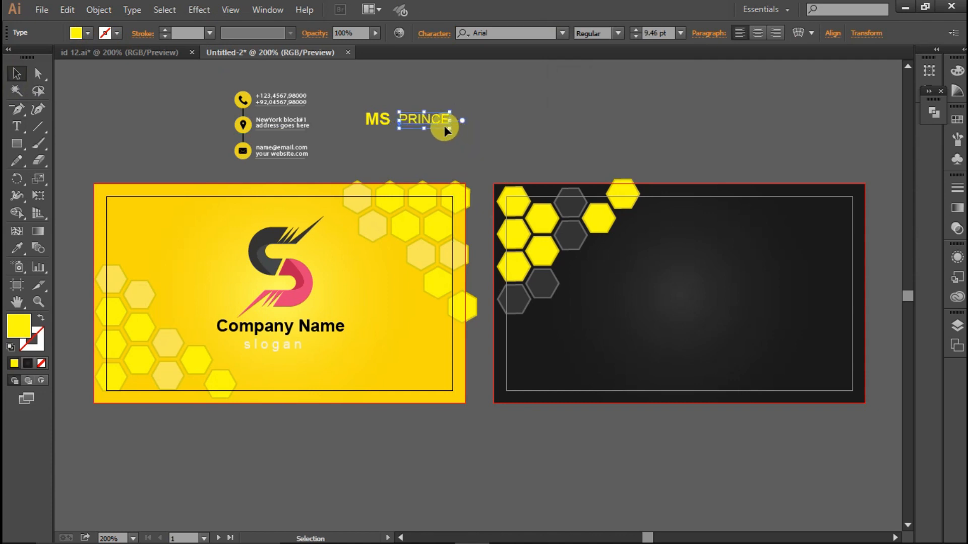
{"action": "left_click", "coordinate": [528, 113]}
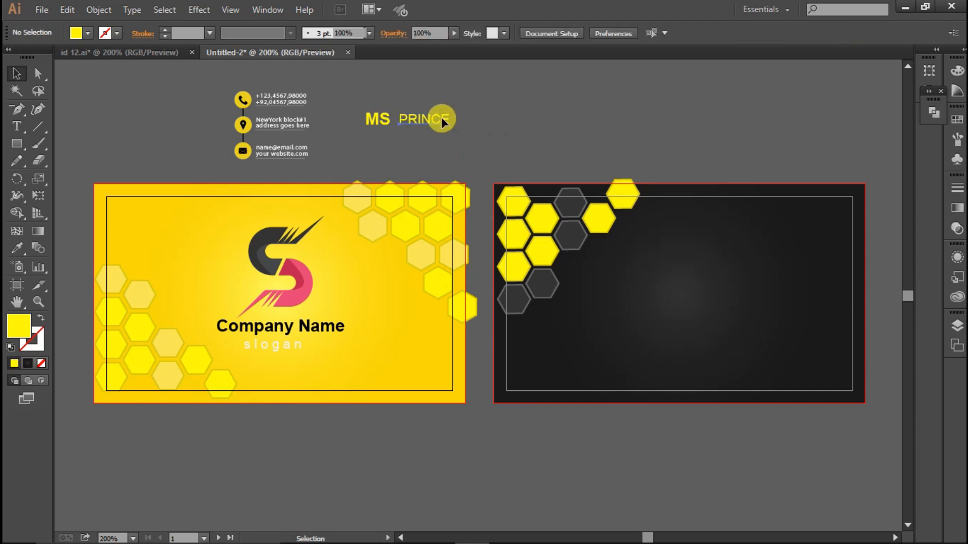
Nudge the second name close against "MS" and align it vertically with the initials.
{"action": "left_click", "coordinate": [441, 117]}
{"action": "key", "text": "Left"}
{"action": "key", "text": "Left"}
{"action": "key", "text": "Left"}
{"action": "key", "text": "Left"}
{"action": "key", "text": "Left"}
{"action": "key", "text": "Down"}
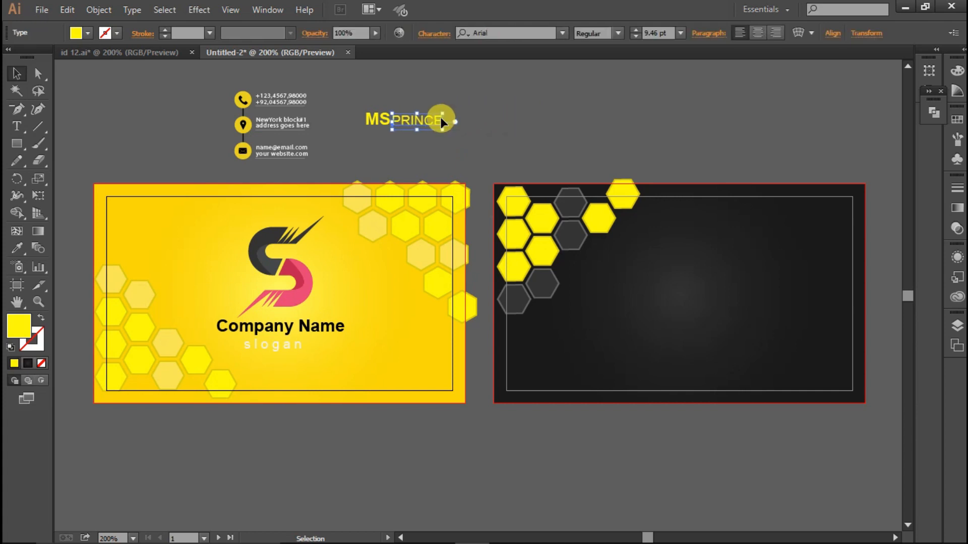
{"action": "left_click", "coordinate": [464, 123]}
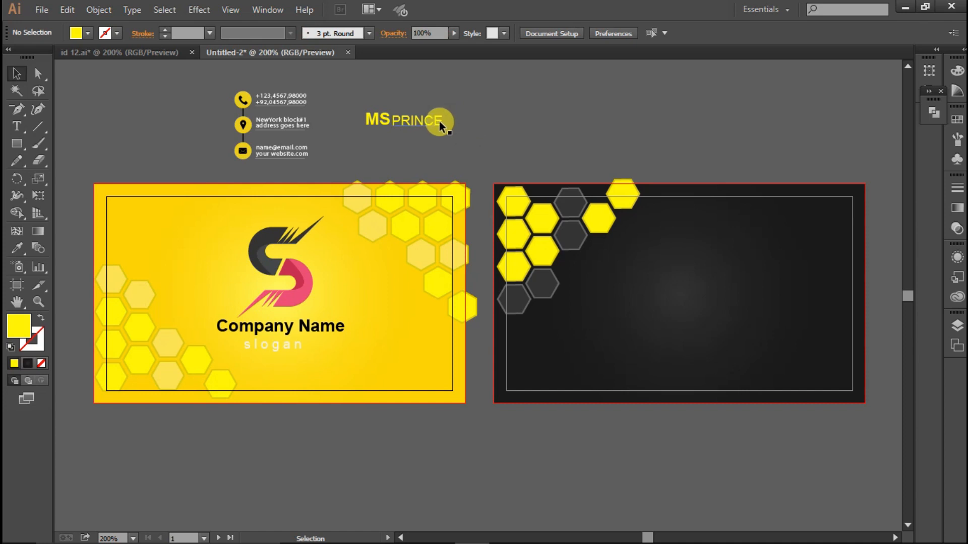
{"action": "left_click", "coordinate": [440, 120]}
{"action": "key", "text": "Up"}
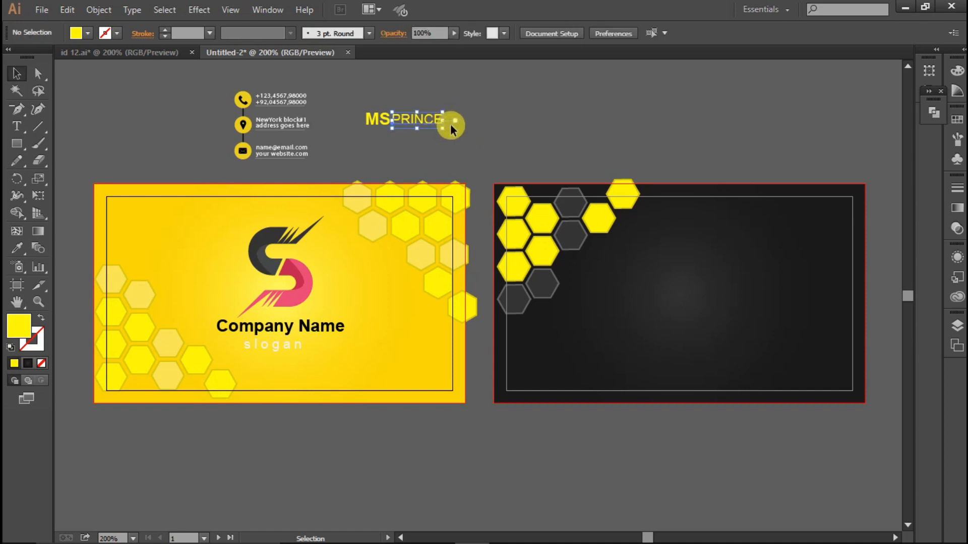
{"action": "left_click", "coordinate": [450, 123]}
Duplicate the second name below "MS", aligned to its left edge, and replace the copy's text with "Graphics Designer".
{"action": "left_click_drag", "start_coordinate": [428, 117], "coordinate": [401, 137]}
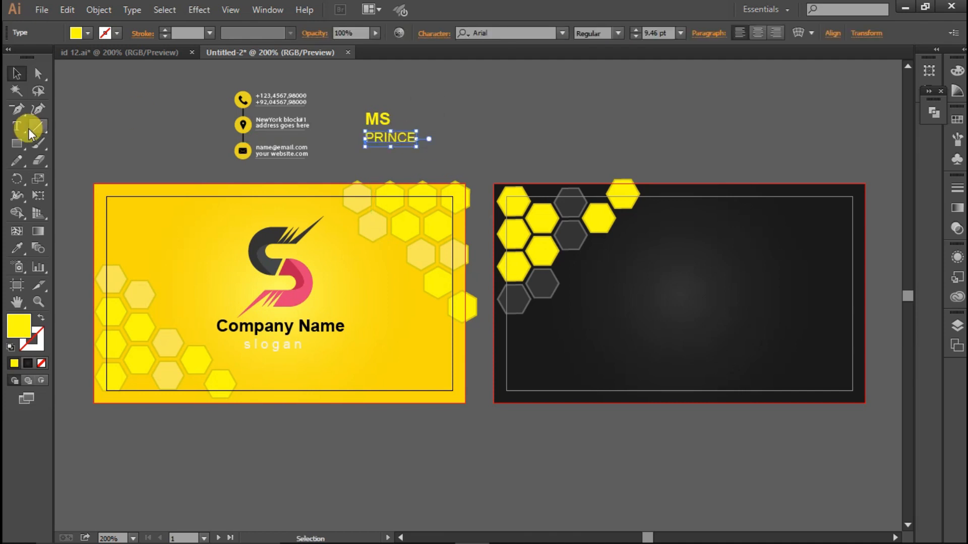
{"action": "key", "text": "ctrl+z"}
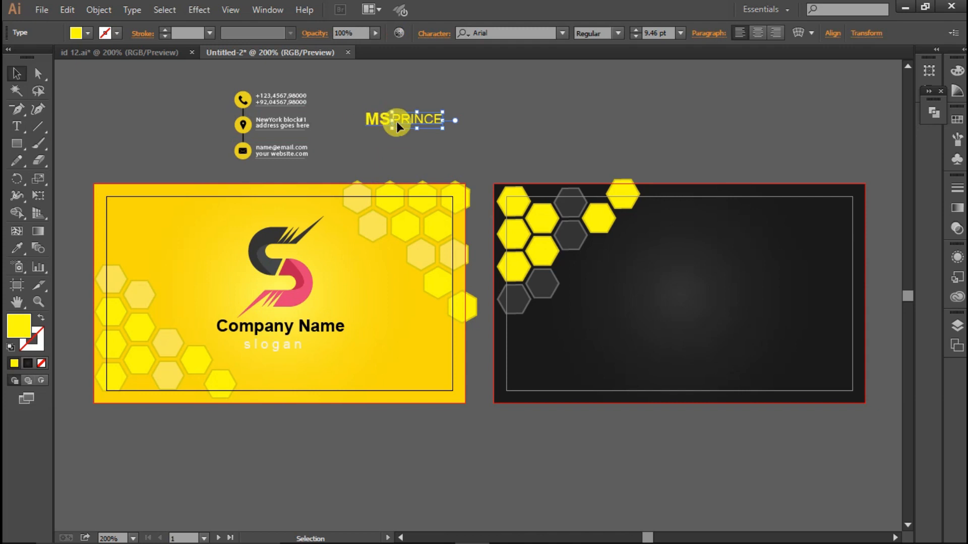
{"action": "left_click_drag", "start_coordinate": [421, 122], "coordinate": [391, 135]}
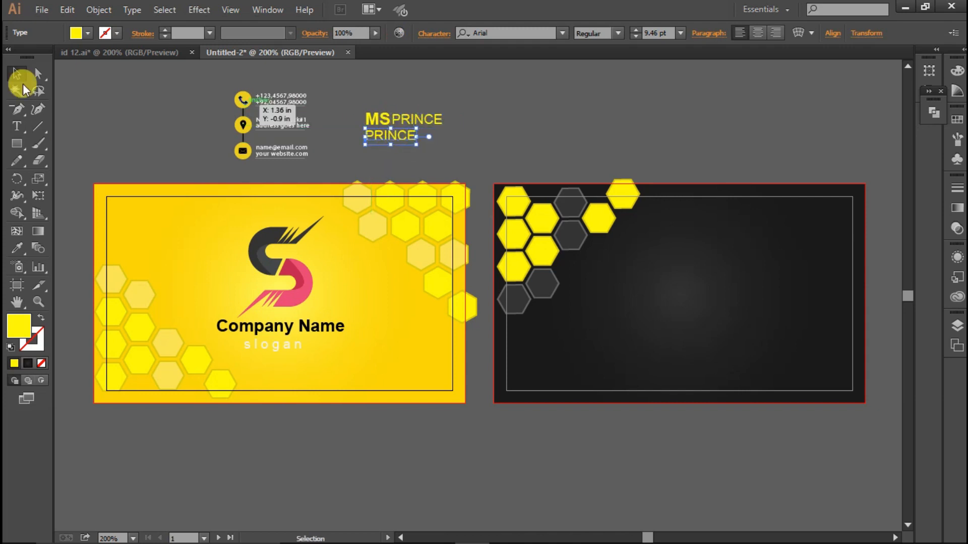
{"action": "left_click", "coordinate": [20, 120]}
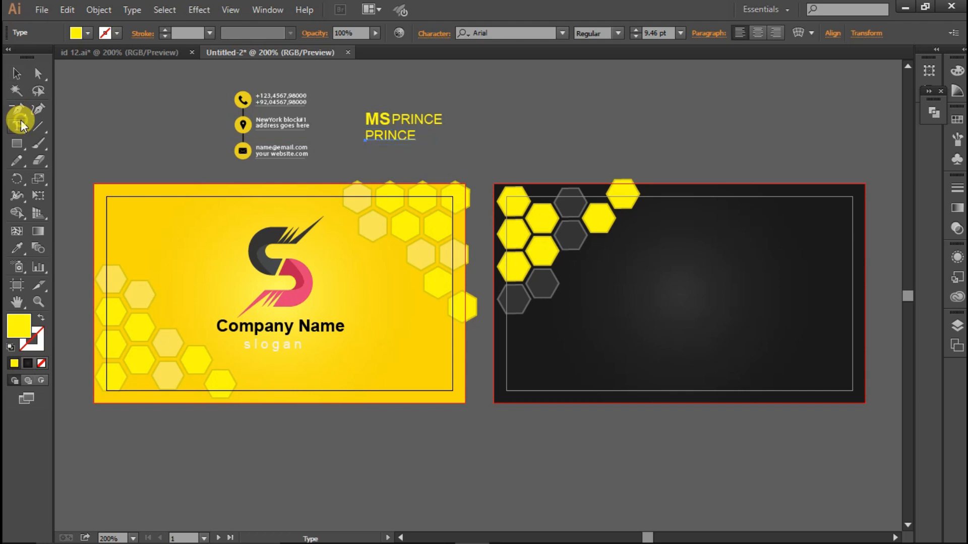
{"action": "double_click", "coordinate": [376, 135]}
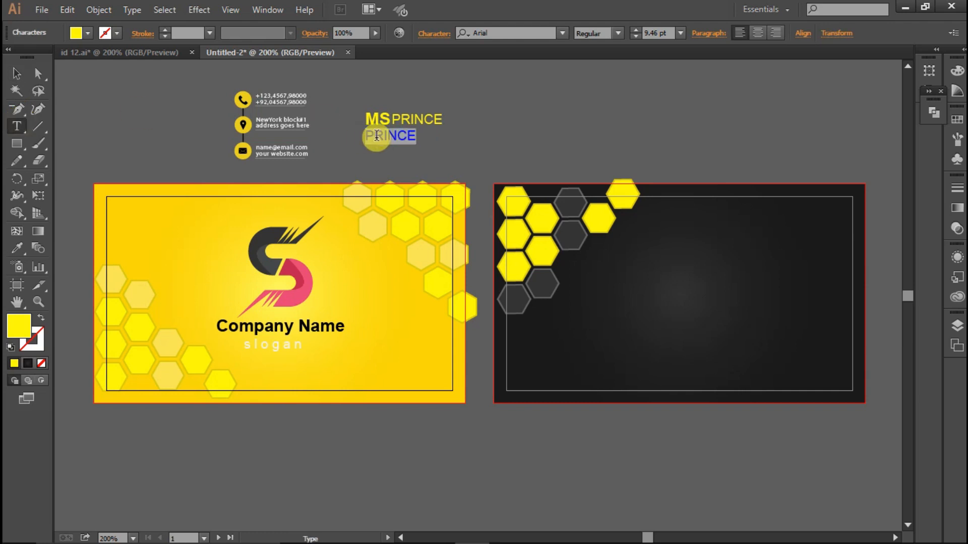
{"action": "key", "text": "BackSpace"}
{"action": "type", "text": "g"}
{"action": "key", "text": "BackSpace"}
{"action": "type", "text": "g"}
{"action": "key", "text": "BackSpace"}
{"action": "type", "text": "Graphics D"}
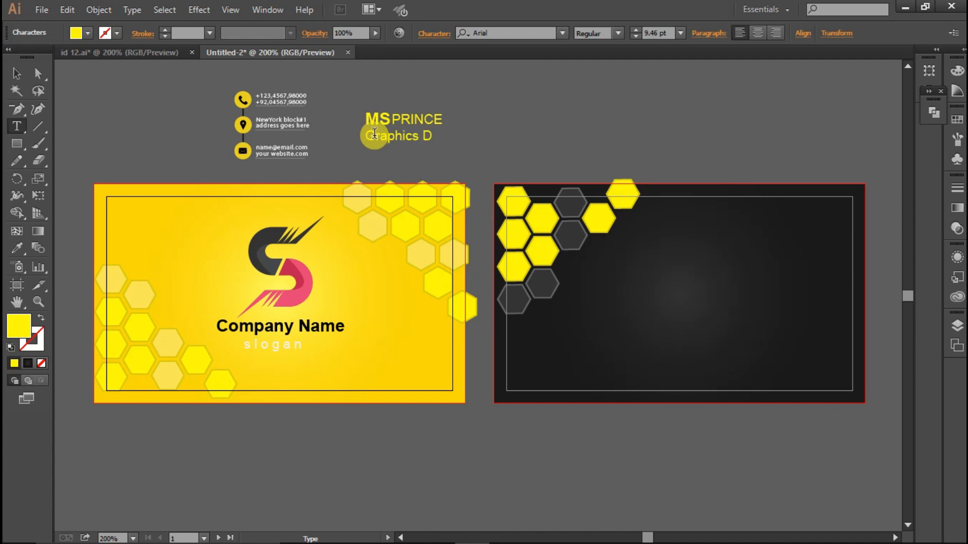
{"action": "type", "text": "esigner"}
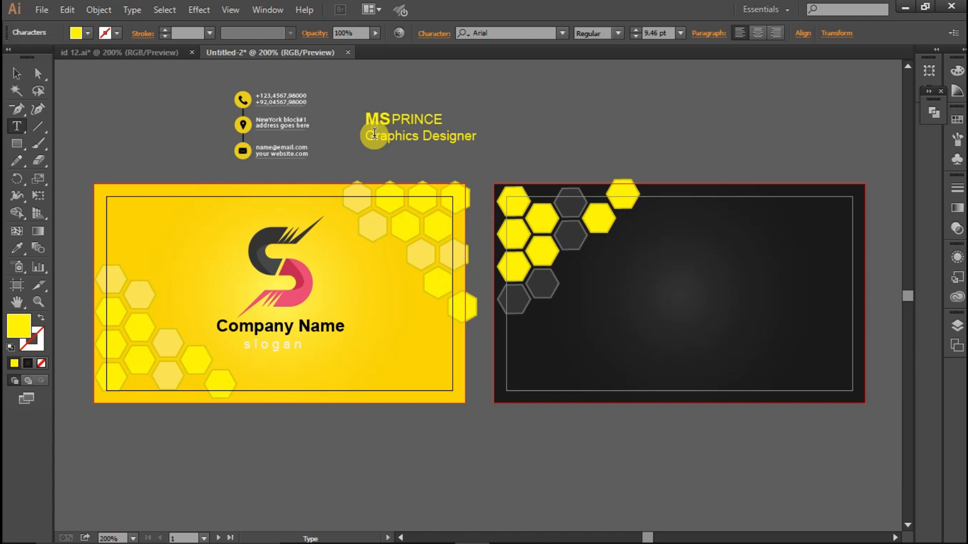
{"action": "left_click", "coordinate": [18, 74]}
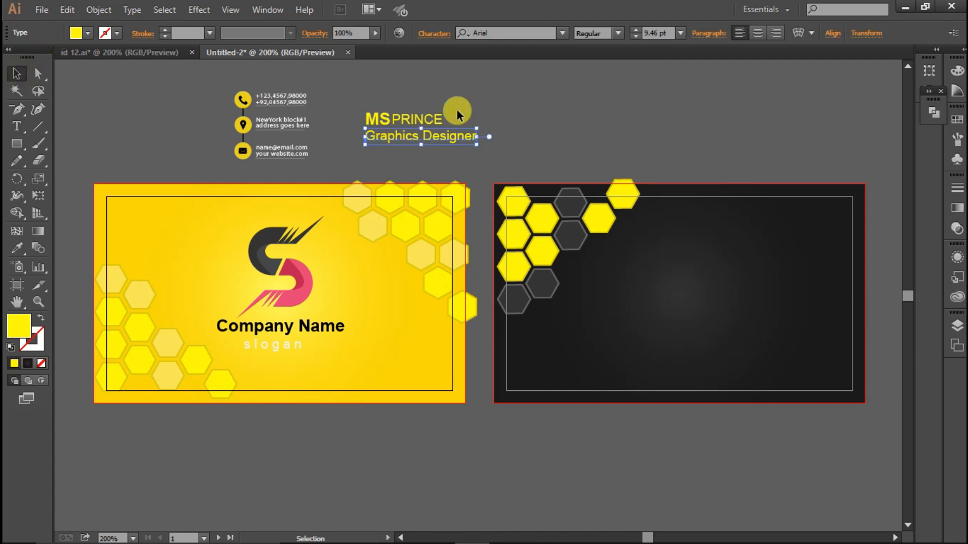
Enlarge "MS" and the second name together to span the width of "Graphics Designer", nudging them into line directly above it.
{"action": "left_click", "coordinate": [452, 115]}
{"action": "left_click", "coordinate": [419, 121]}
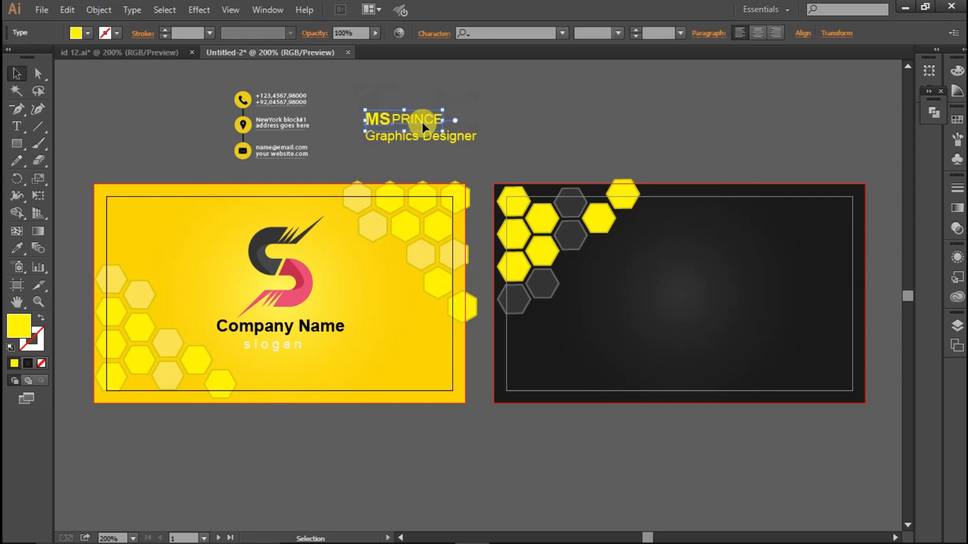
{"action": "left_click_drag", "start_coordinate": [443, 133], "coordinate": [457, 136]}
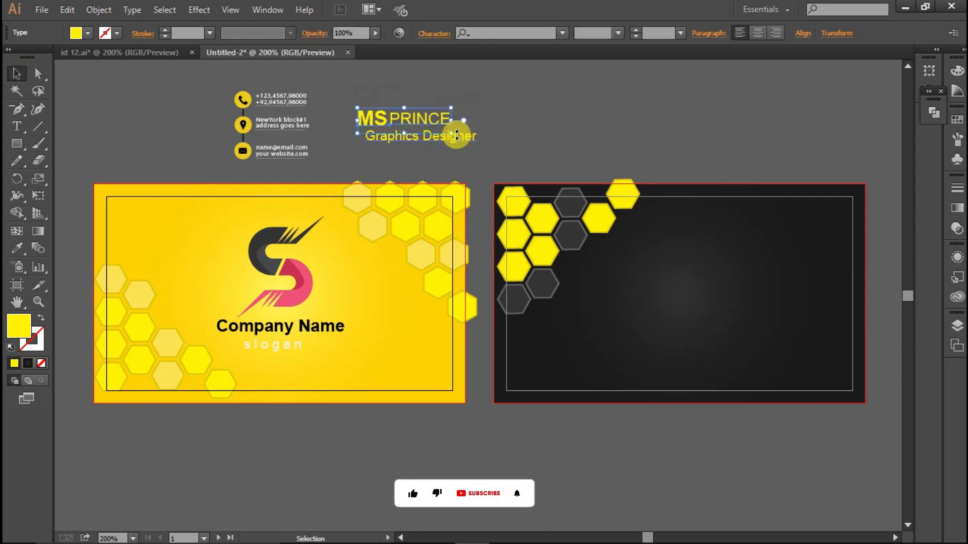
{"action": "key", "text": "Right"}
{"action": "key", "text": "Right"}
{"action": "key", "text": "Right"}
{"action": "key", "text": "Right"}
{"action": "key", "text": "Right"}
{"action": "key", "text": "Right"}
{"action": "key", "text": "Right"}
{"action": "key", "text": "Right"}
{"action": "key", "text": "Right"}
{"action": "key", "text": "Right"}
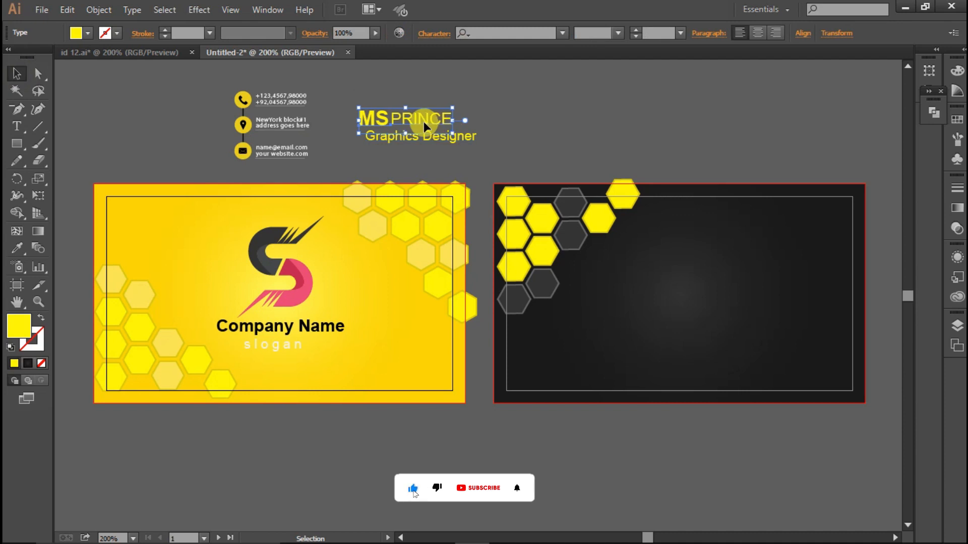
{"action": "left_click_drag", "start_coordinate": [458, 134], "coordinate": [470, 139]}
{"action": "key", "text": "Right"}
{"action": "key", "text": "Right"}
{"action": "key", "text": "Right"}
{"action": "key", "text": "Down"}
{"action": "left_click", "coordinate": [498, 145]}
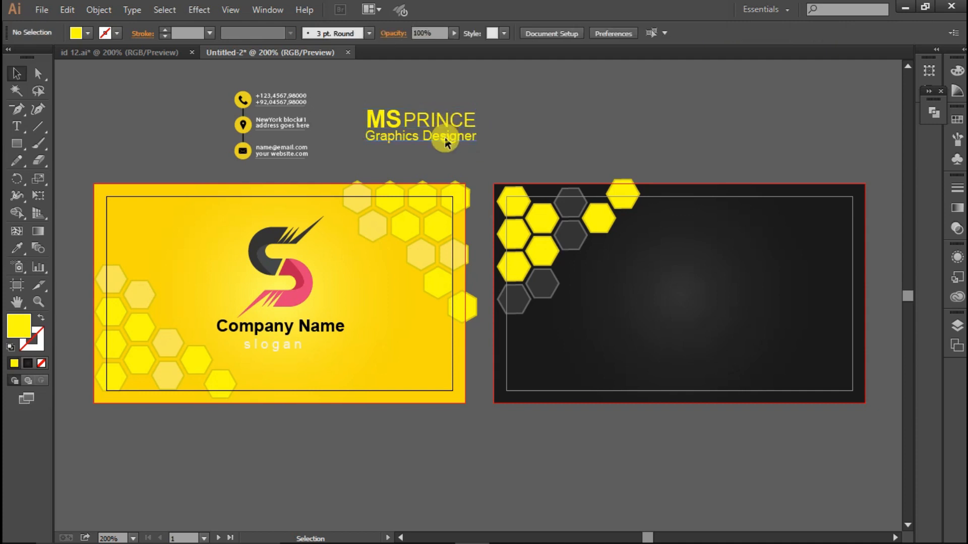
Fill the "Graphics Designer" text with the lightest swatch of the gray group.
{"action": "left_click", "coordinate": [444, 137]}
{"action": "left_click", "coordinate": [88, 36]}
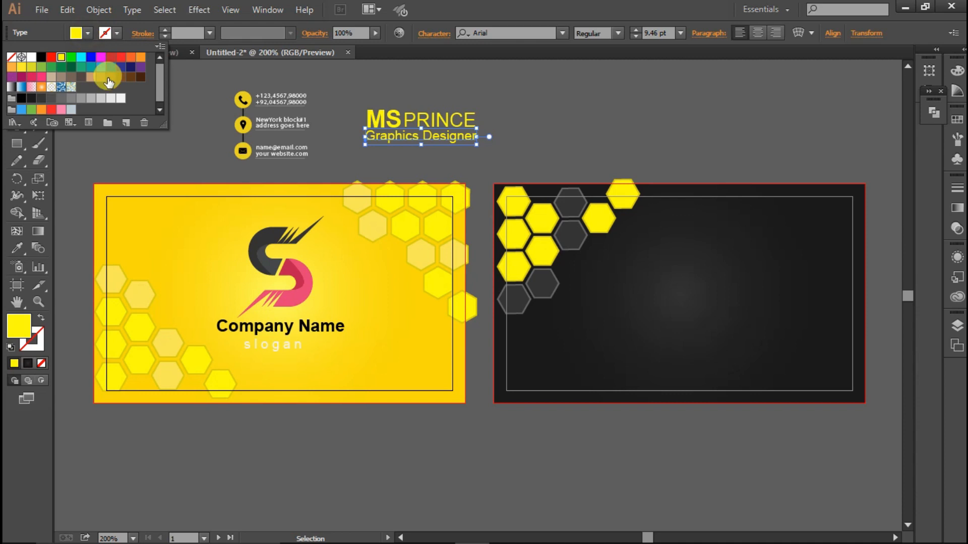
{"action": "left_click", "coordinate": [121, 97]}
{"action": "left_click", "coordinate": [371, 86]}
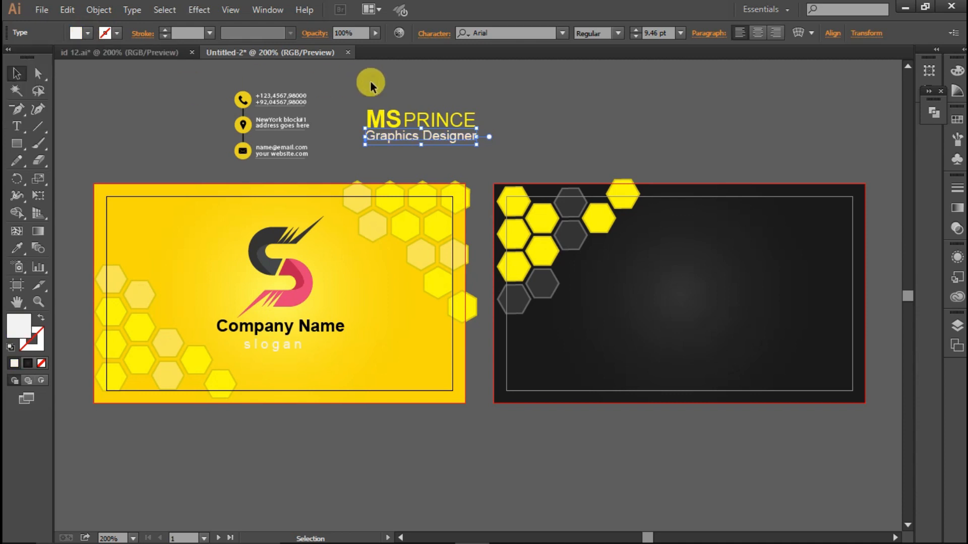
Try a black fill on the second name beside "MS".
{"action": "left_click", "coordinate": [425, 112]}
{"action": "left_click", "coordinate": [439, 128]}
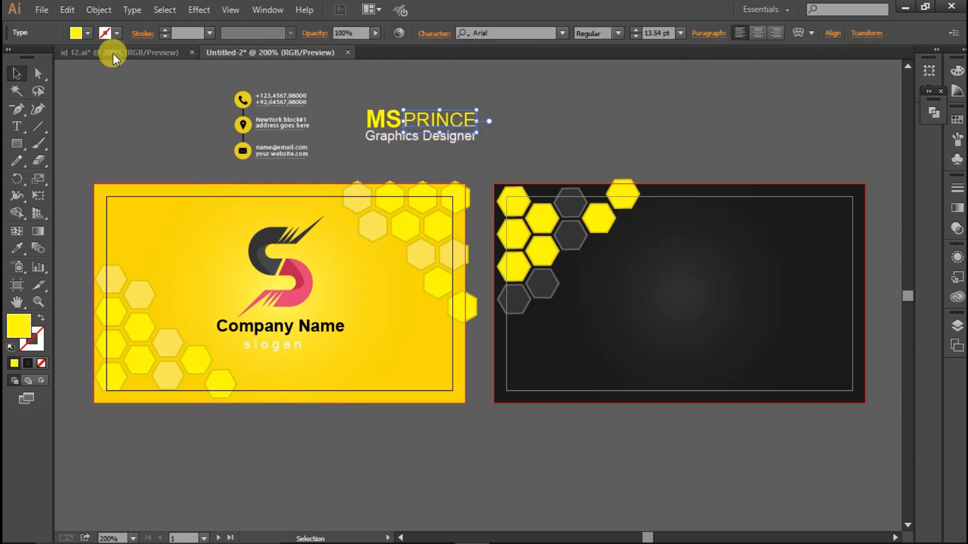
{"action": "left_click", "coordinate": [88, 34]}
{"action": "left_click", "coordinate": [40, 60]}
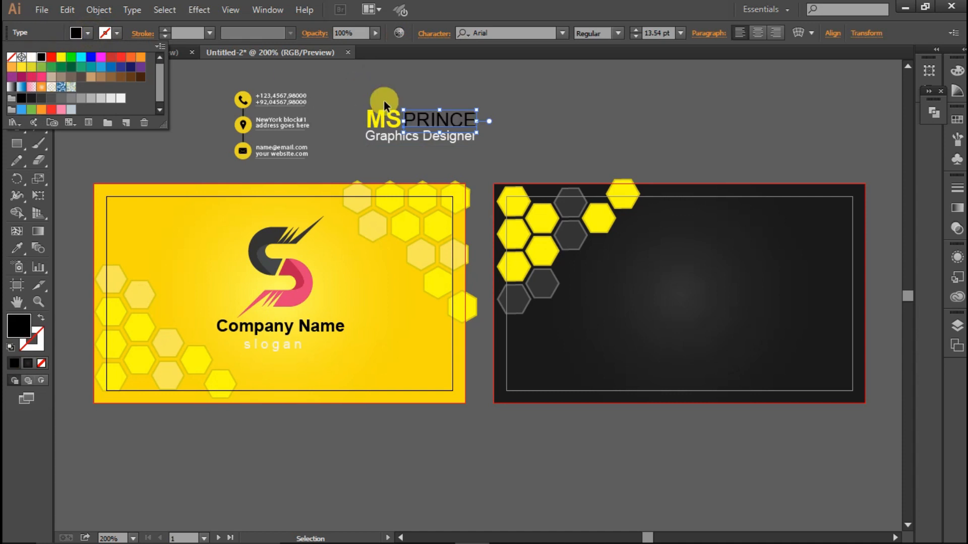
{"action": "left_click", "coordinate": [384, 101]}
{"action": "left_click", "coordinate": [399, 105]}
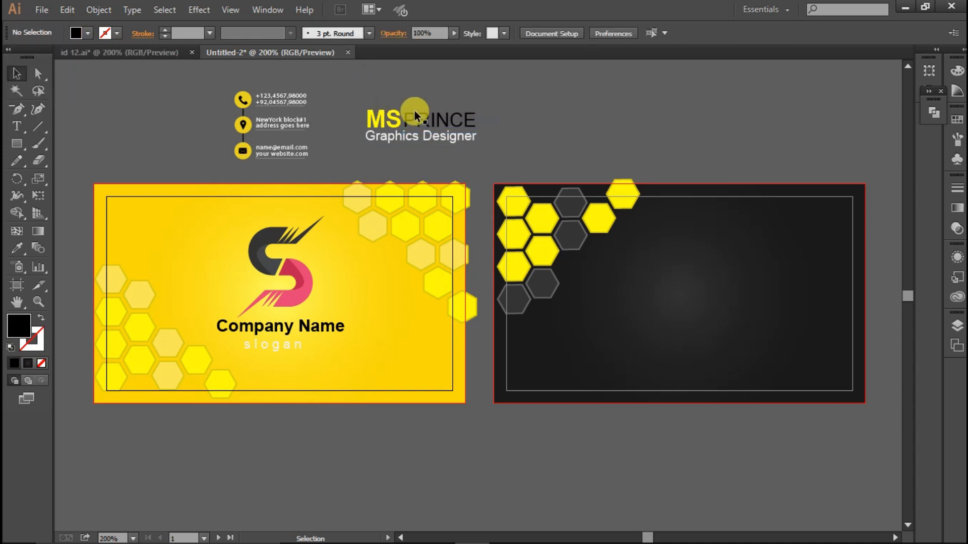
Fill the second name beside "MS" with the fourth, dark gray swatch of the gray group.
{"action": "left_click", "coordinate": [426, 117]}
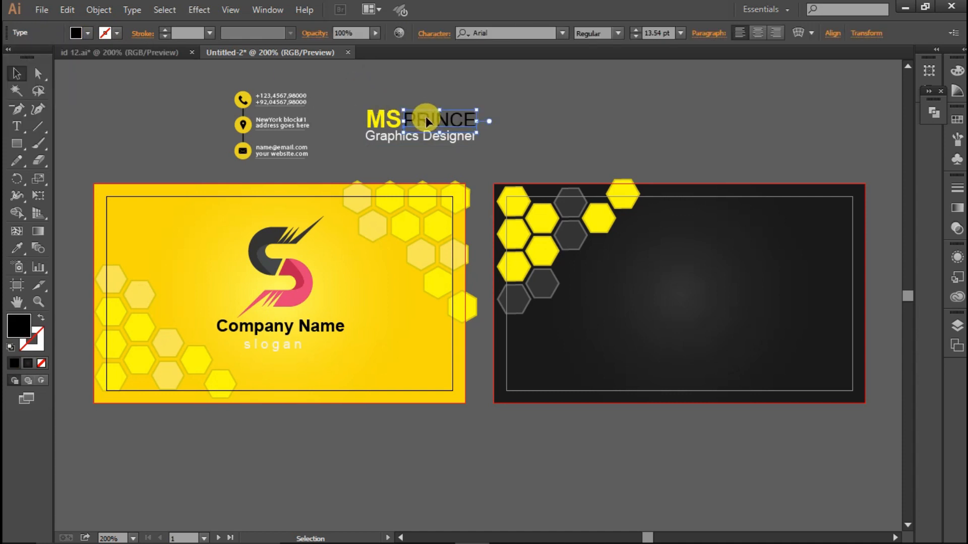
{"action": "left_click", "coordinate": [88, 34]}
{"action": "left_click", "coordinate": [51, 99]}
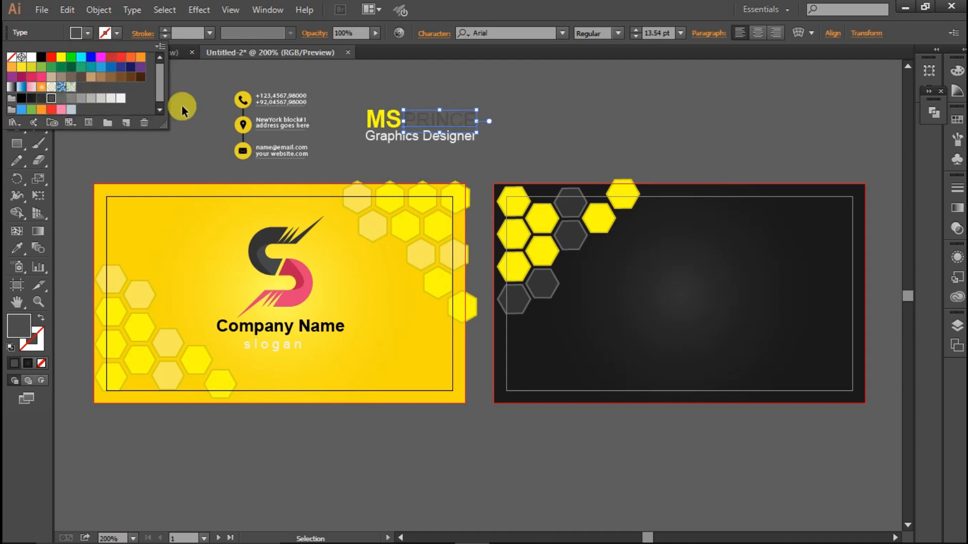
{"action": "left_click", "coordinate": [206, 123]}
{"action": "left_click", "coordinate": [206, 122]}
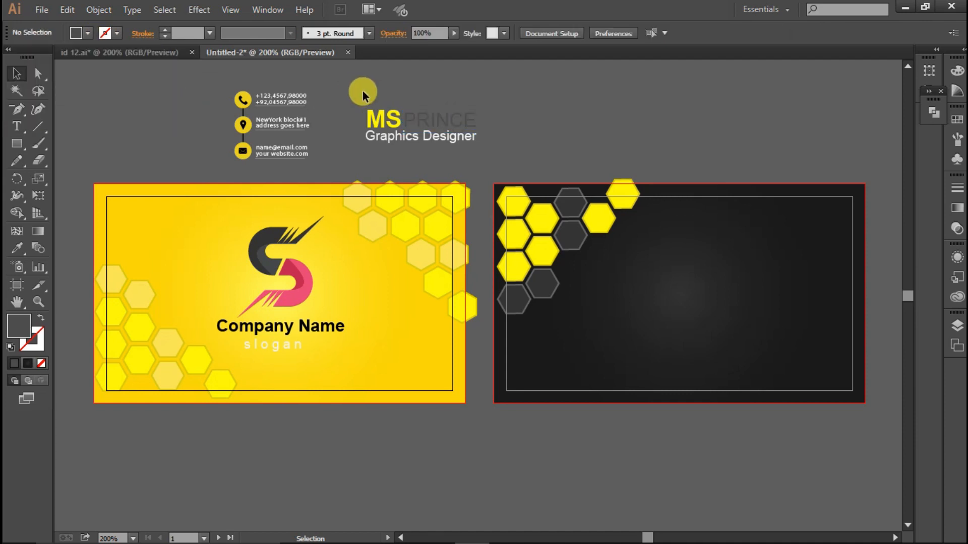
Move the full name and "Graphics Designer" together onto the upper right area of the dark card.
{"action": "left_click", "coordinate": [382, 115]}
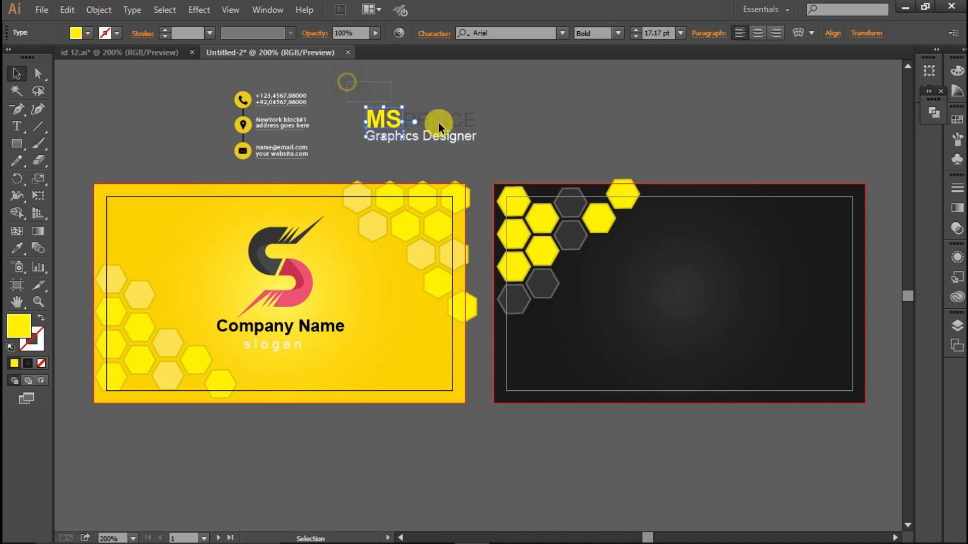
{"action": "left_click", "coordinate": [454, 132], "text": "shift"}
{"action": "right_click", "coordinate": [455, 137]}
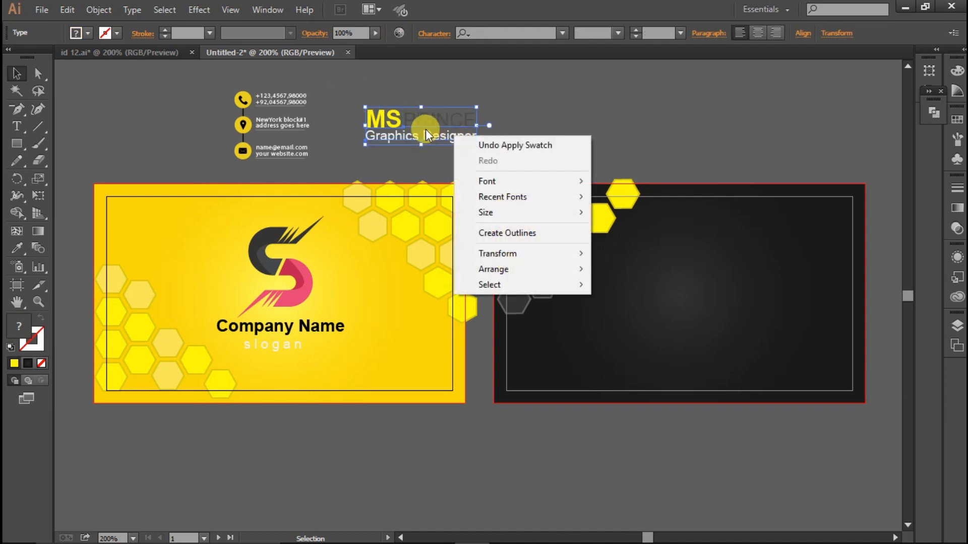
{"action": "left_click", "coordinate": [456, 140]}
{"action": "left_click_drag", "start_coordinate": [456, 141], "coordinate": [763, 229]}
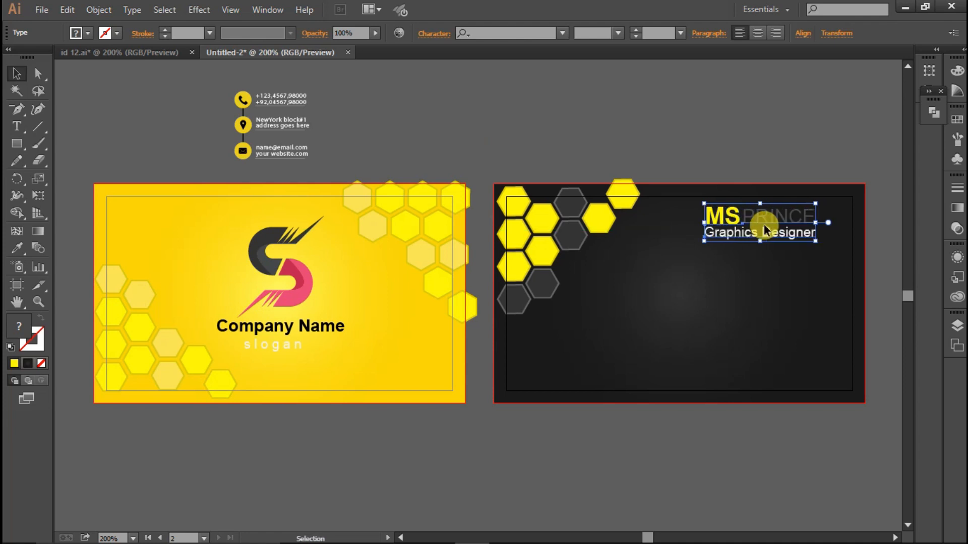
Move the contact details group onto the dark card below "Graphics Designer" and enlarge it to about 1.12 by 1.01 in.
{"action": "left_click", "coordinate": [656, 122]}
{"action": "left_click_drag", "start_coordinate": [223, 95], "coordinate": [720, 313]}
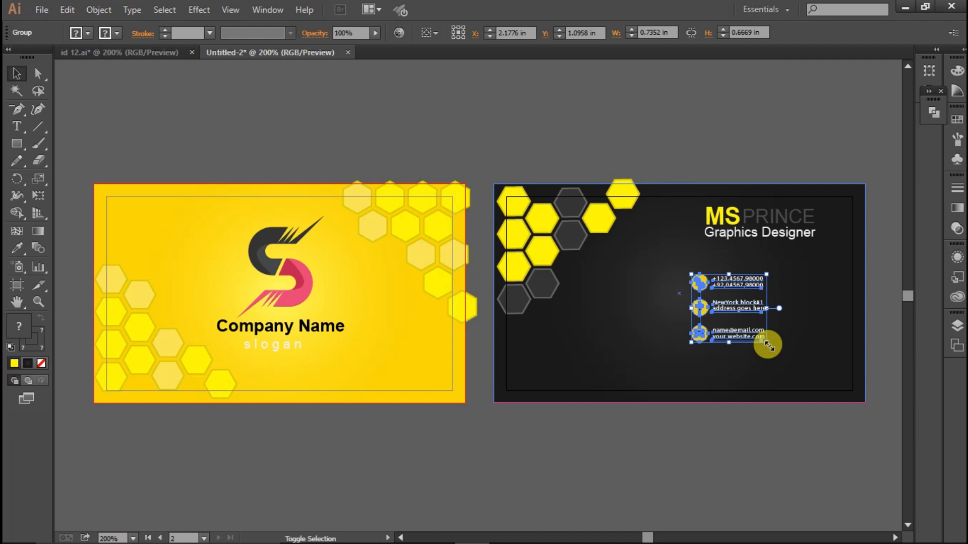
{"action": "left_click_drag", "start_coordinate": [767, 344], "coordinate": [790, 362]}
Nudge the contact details group to about X 2.33 in, Y 1.18 in, beneath the name and job title.
{"action": "key", "text": "Down"}
{"action": "key", "text": "Down"}
{"action": "key", "text": "Down"}
{"action": "key", "text": "Down"}
{"action": "key", "text": "Down"}
{"action": "key", "text": "Down"}
{"action": "key", "text": "Down"}
{"action": "key", "text": "Down"}
{"action": "key", "text": "Down"}
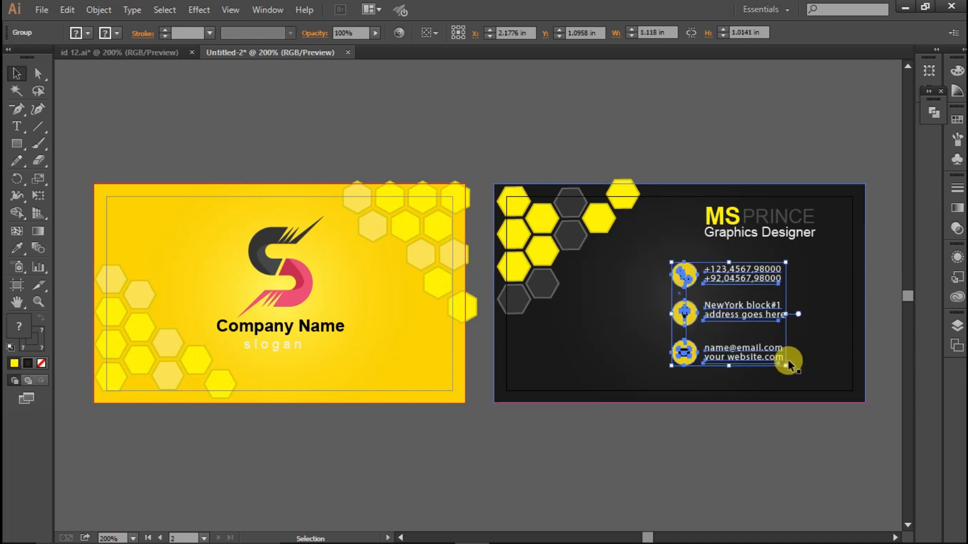
{"action": "key", "text": "Right"}
{"action": "key", "text": "Right"}
{"action": "key", "text": "Right"}
{"action": "key", "text": "Right"}
{"action": "key", "text": "Right"}
{"action": "key", "text": "Right"}
{"action": "key", "text": "Right"}
{"action": "key", "text": "Right"}
{"action": "key", "text": "Right"}
{"action": "key", "text": "Up"}
{"action": "key", "text": "Up"}
{"action": "key", "text": "Up"}
{"action": "key", "text": "Right"}
{"action": "key", "text": "Right"}
{"action": "key", "text": "Right"}
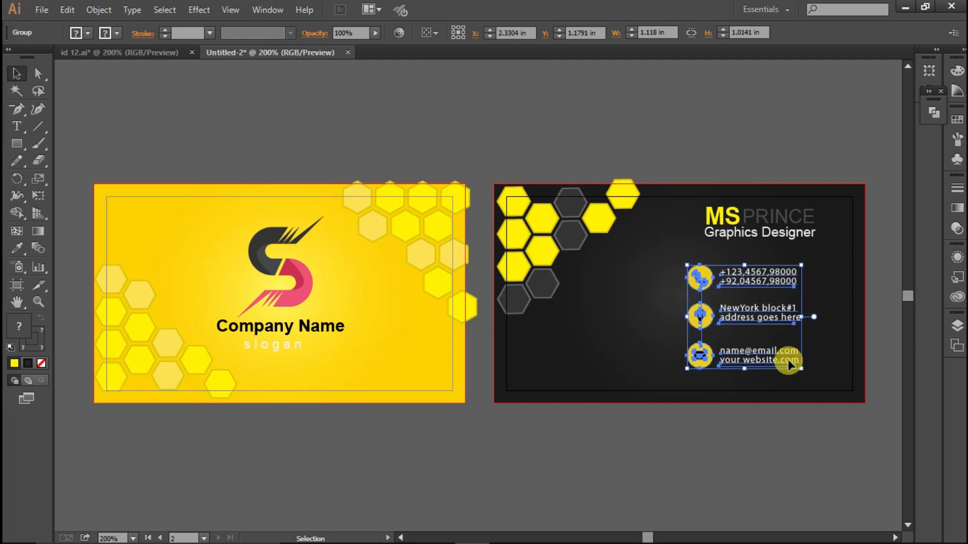
{"action": "key", "text": "Left"}
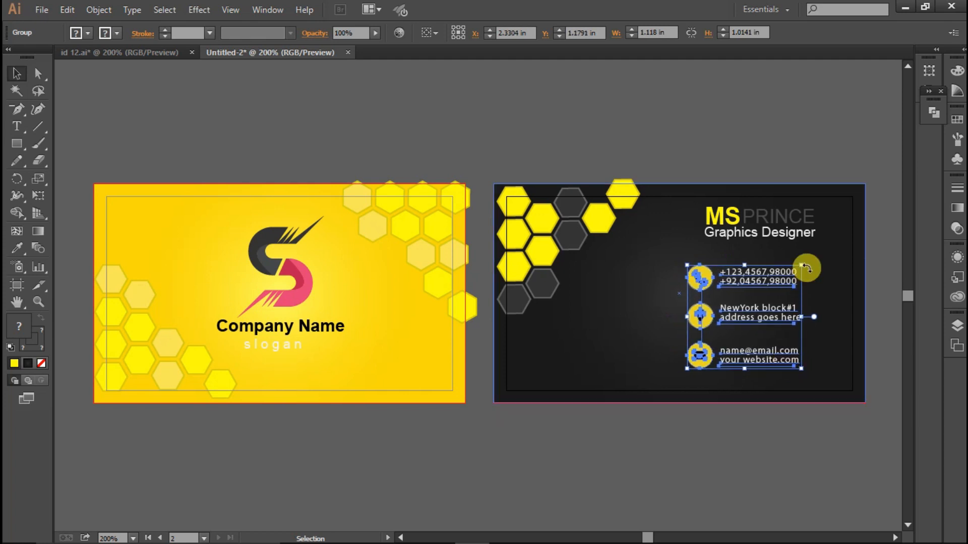
{"action": "left_click", "coordinate": [725, 177]}
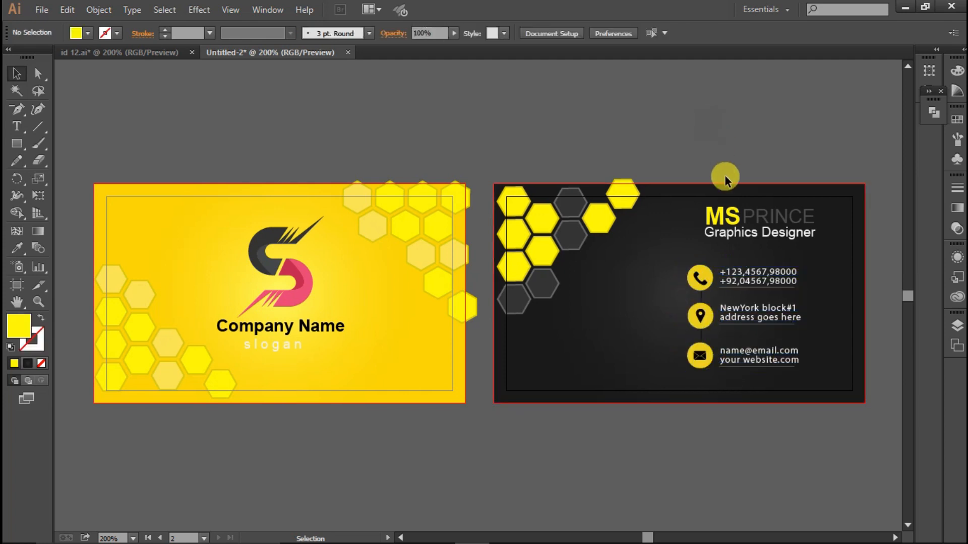
Shift the full name and "Graphics Designer" together leftward until their left edge lines up with the contact icons.
{"action": "left_click", "coordinate": [727, 215]}
{"action": "left_click", "coordinate": [758, 216], "text": "shift"}
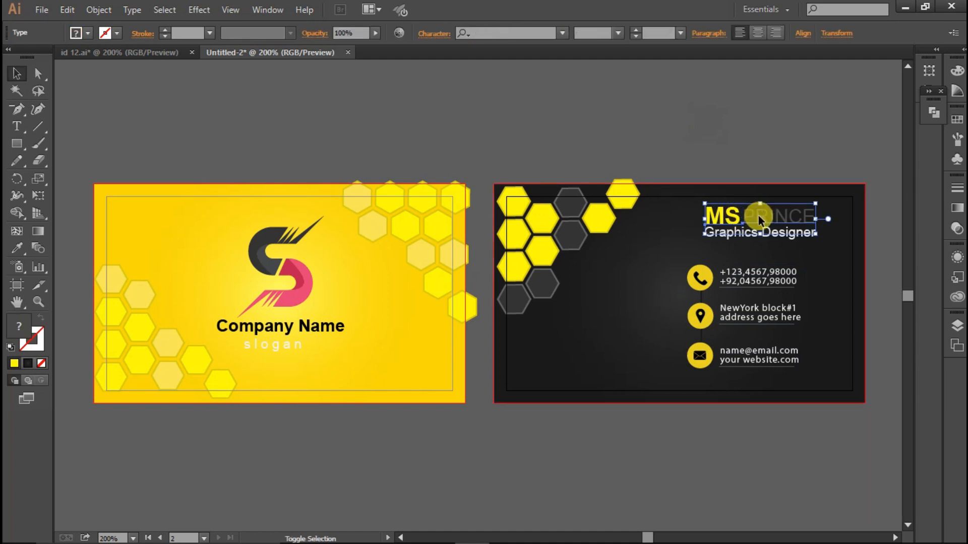
{"action": "left_click", "coordinate": [765, 228], "text": "shift"}
{"action": "key", "text": "Left"}
{"action": "key", "text": "Left"}
{"action": "key", "text": "Left"}
{"action": "key", "text": "Left"}
{"action": "key", "text": "Left"}
{"action": "key", "text": "Left"}
{"action": "key", "text": "Left"}
{"action": "key", "text": "Left"}
{"action": "key", "text": "Left"}
{"action": "key", "text": "Left"}
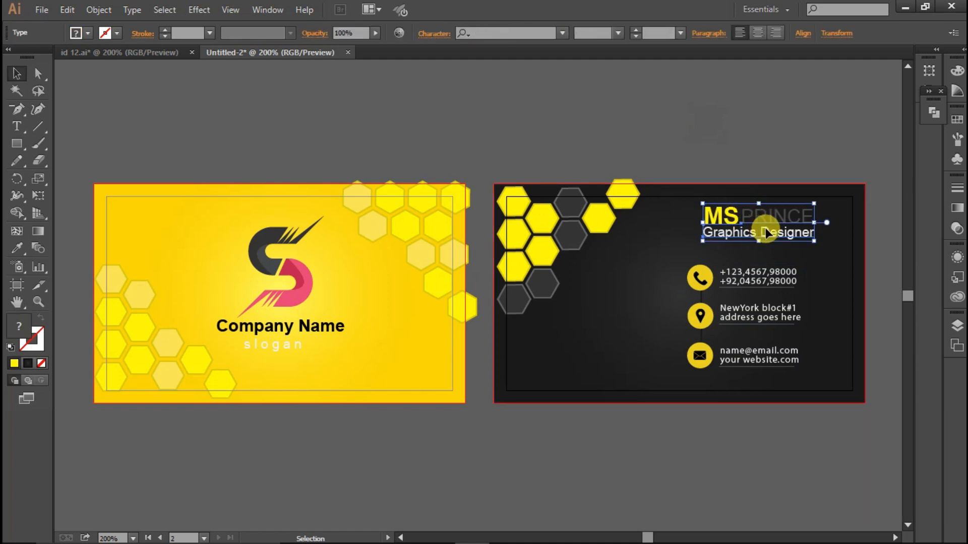
{"action": "key", "text": "Left"}
{"action": "key", "text": "Left"}
{"action": "key", "text": "Left"}
{"action": "key", "text": "Left"}
{"action": "key", "text": "Left"}
{"action": "key", "text": "Left"}
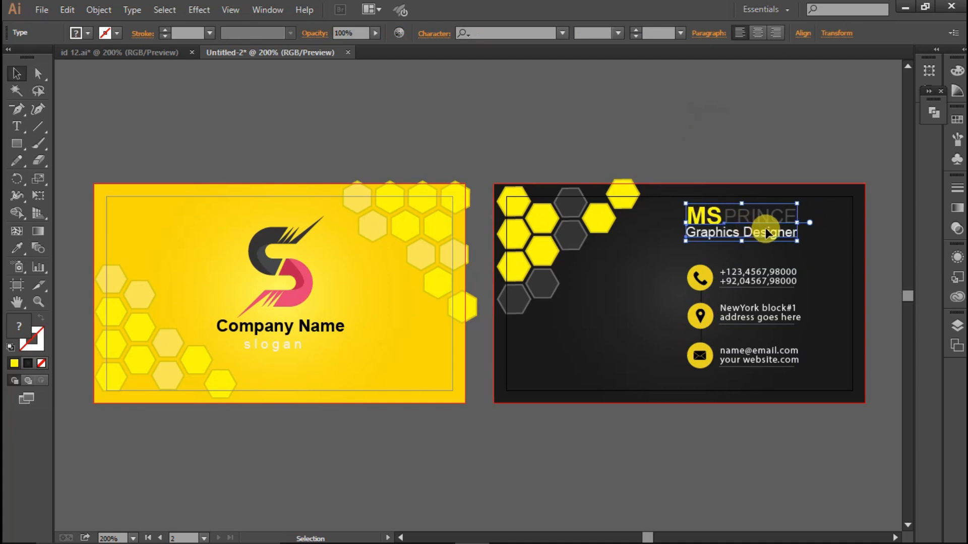
{"action": "key", "text": "Right"}
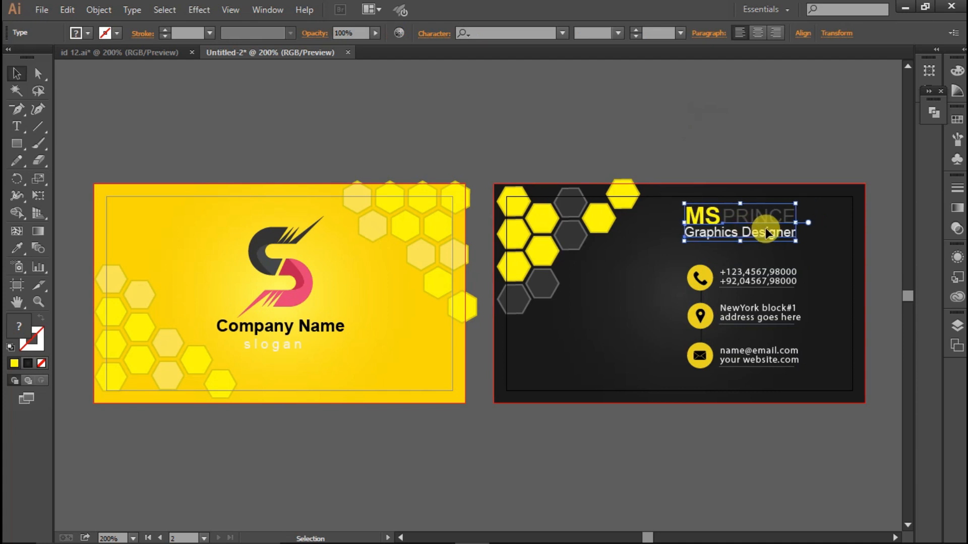
{"action": "left_click", "coordinate": [734, 155]}
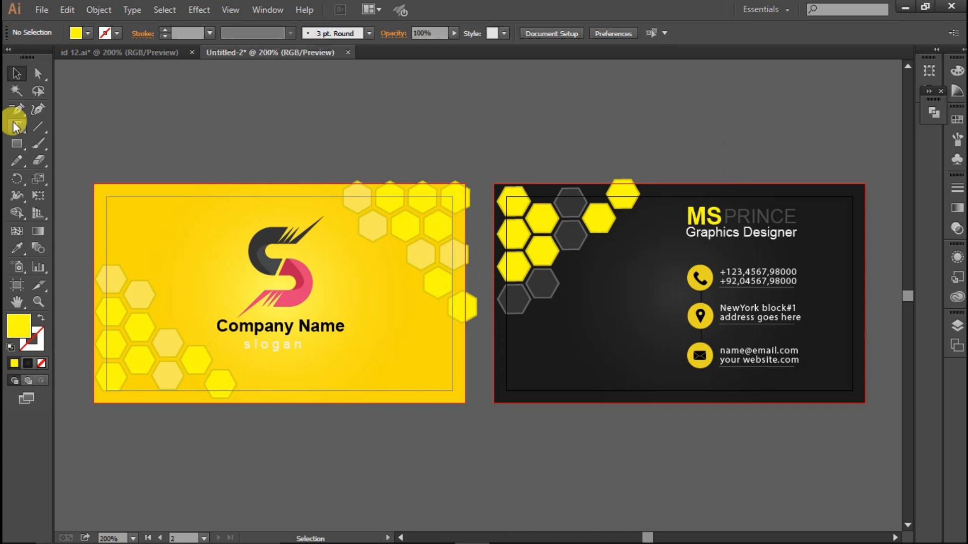
Draw a straight horizontal Pen line just beneath "Graphics Designer", spanning the width of the text.
{"action": "left_click_drag", "start_coordinate": [15, 108], "coordinate": [44, 112]}
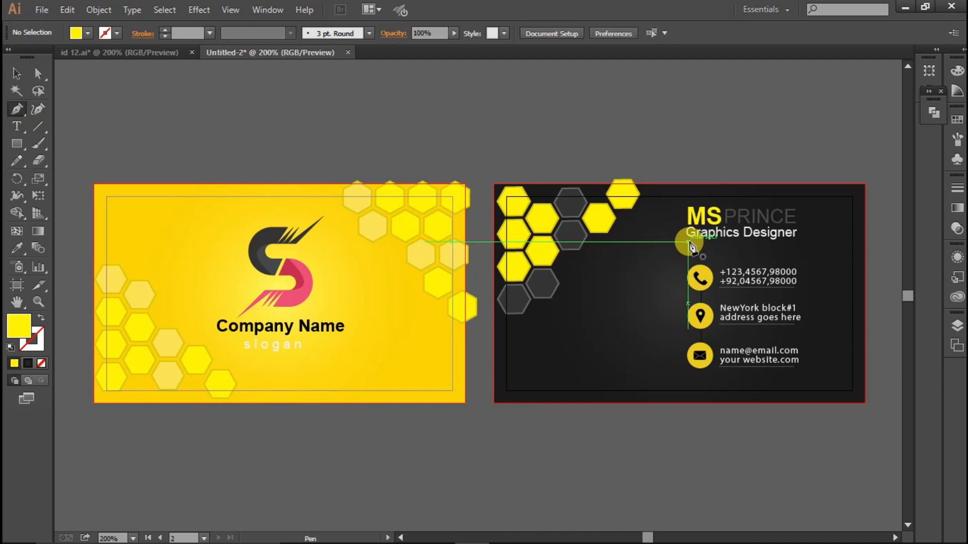
{"action": "left_click_drag", "start_coordinate": [688, 243], "coordinate": [797, 245]}
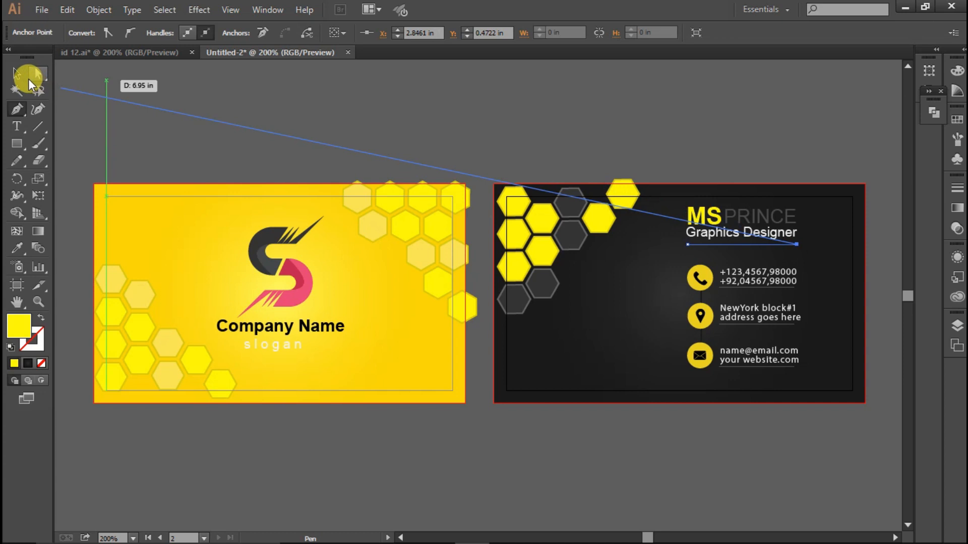
{"action": "left_click", "coordinate": [15, 73]}
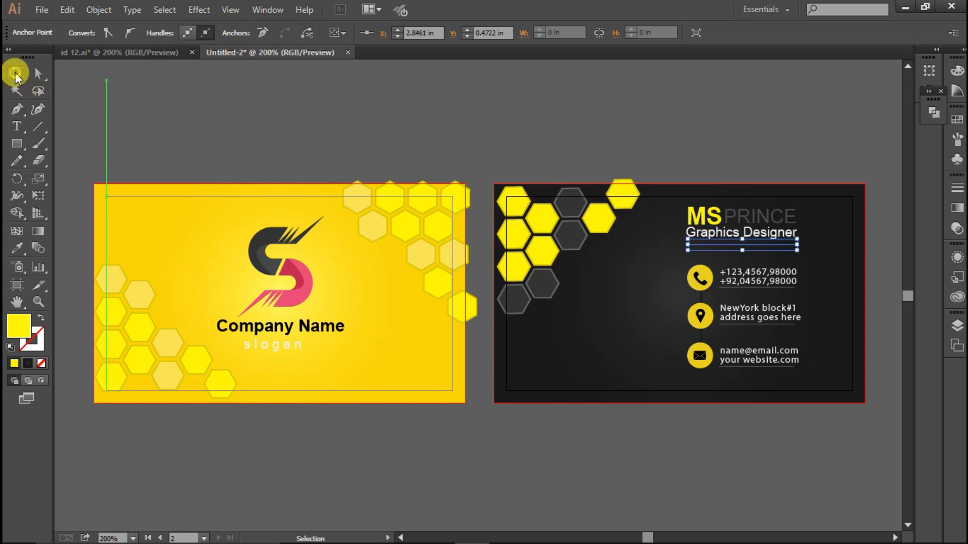
{"action": "left_click", "coordinate": [750, 244]}
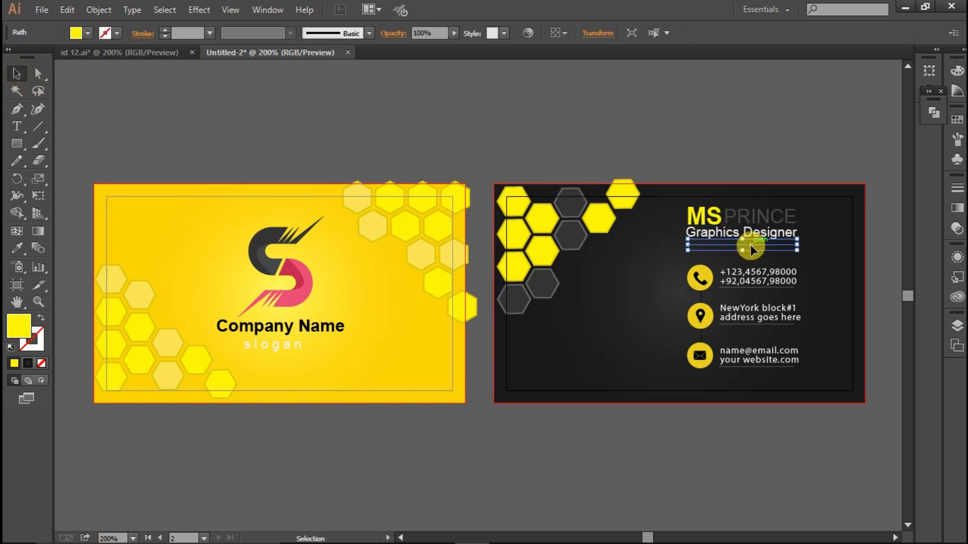
{"action": "left_click", "coordinate": [87, 34]}
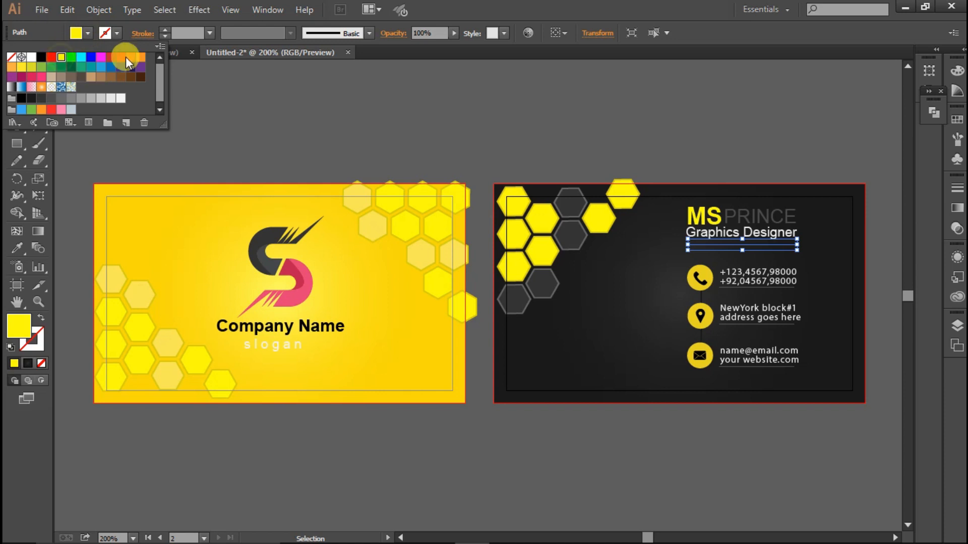
{"action": "left_click", "coordinate": [229, 81]}
{"action": "left_click", "coordinate": [229, 81]}
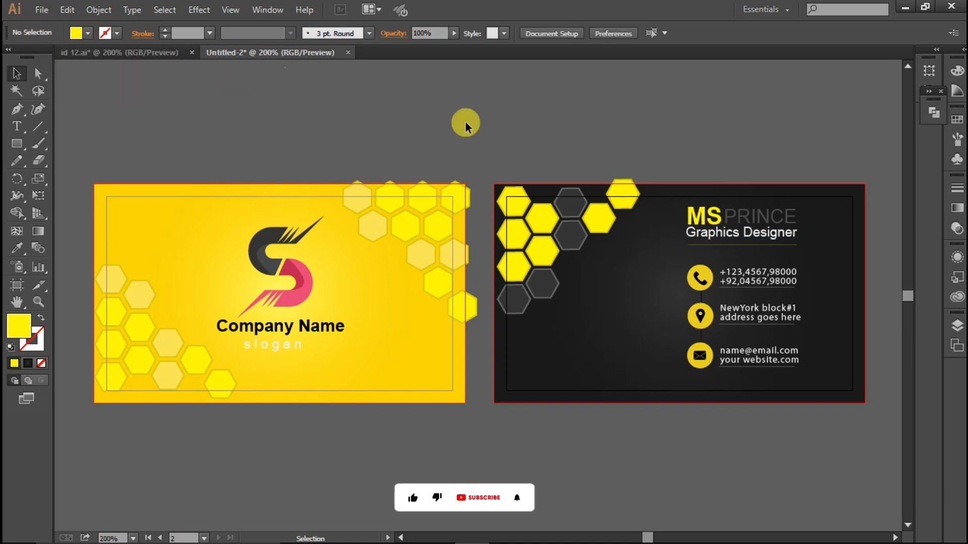